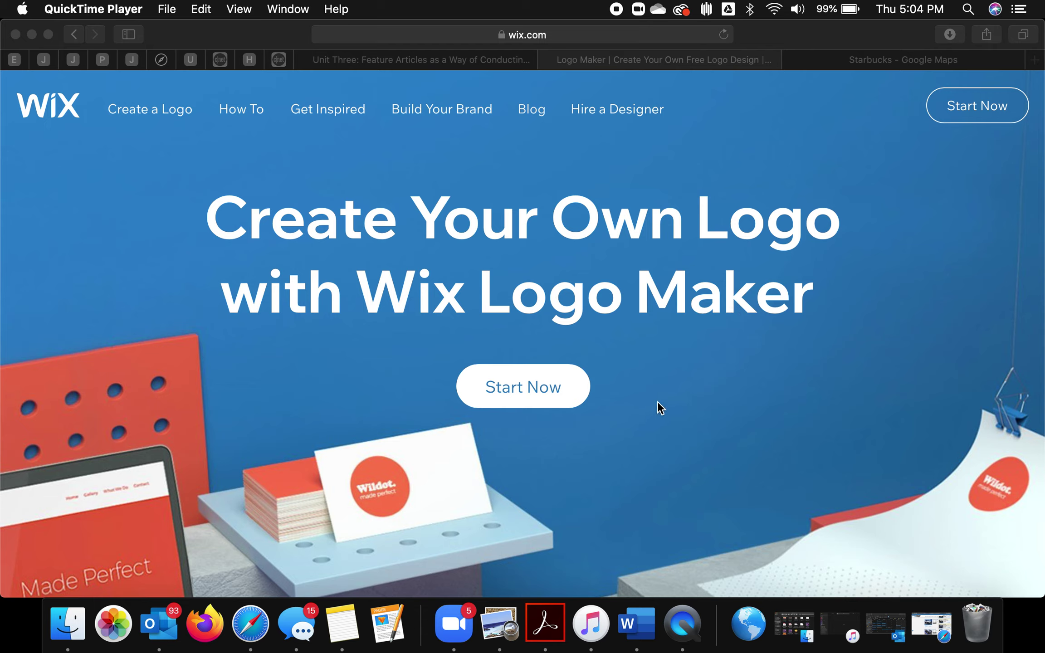
# Step: Start a brand-new logo from the Wix homepage through the My Logos dashboard
pyautogui.click(504, 391)
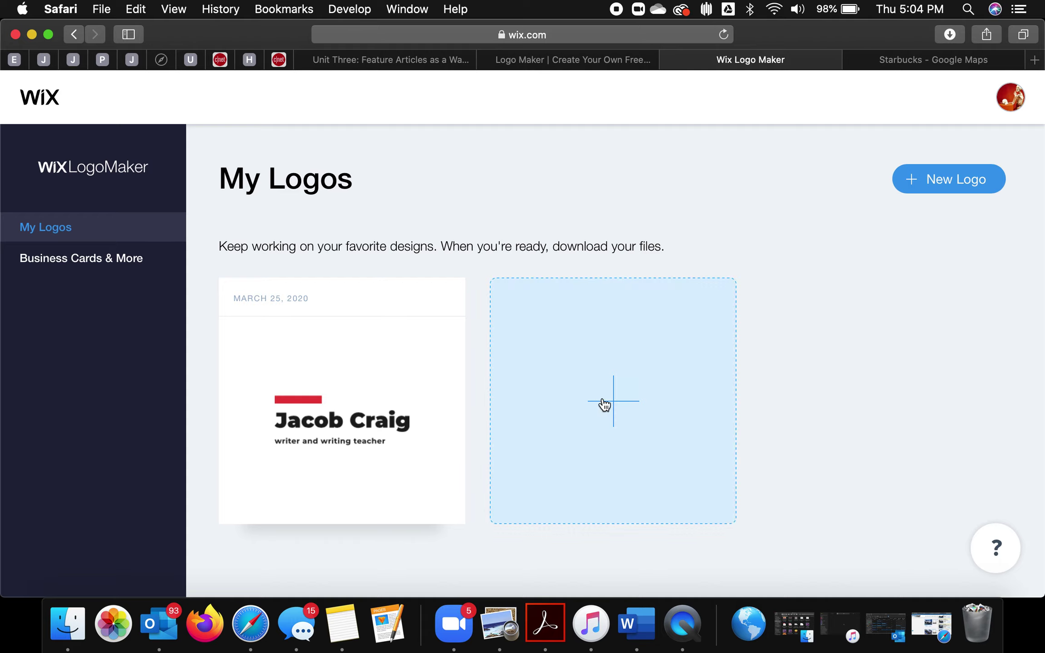
pyautogui.click(603, 404)
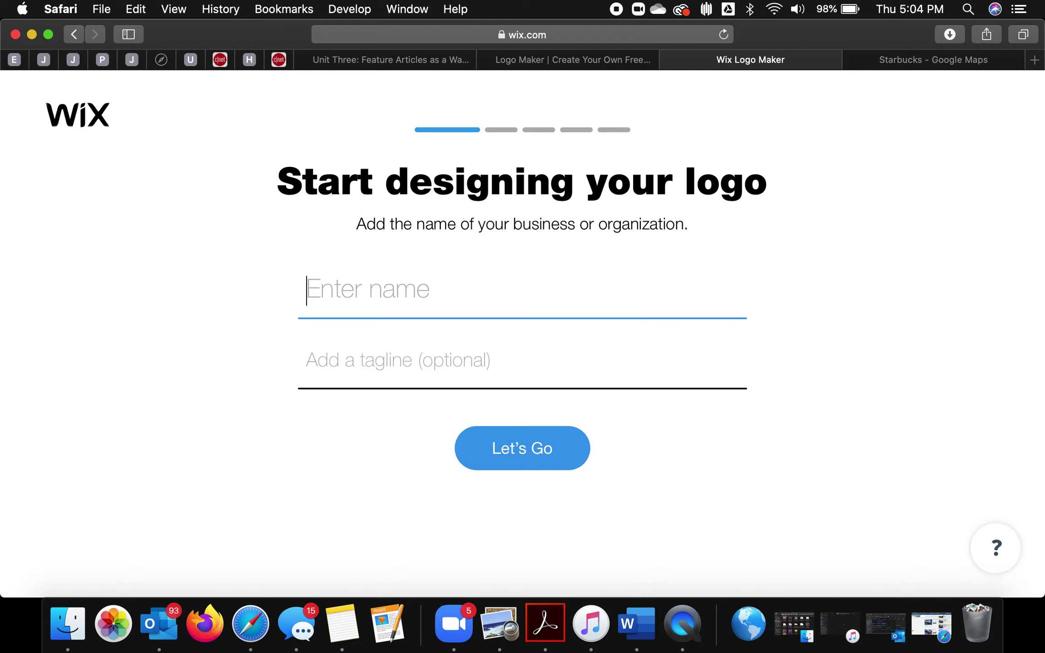
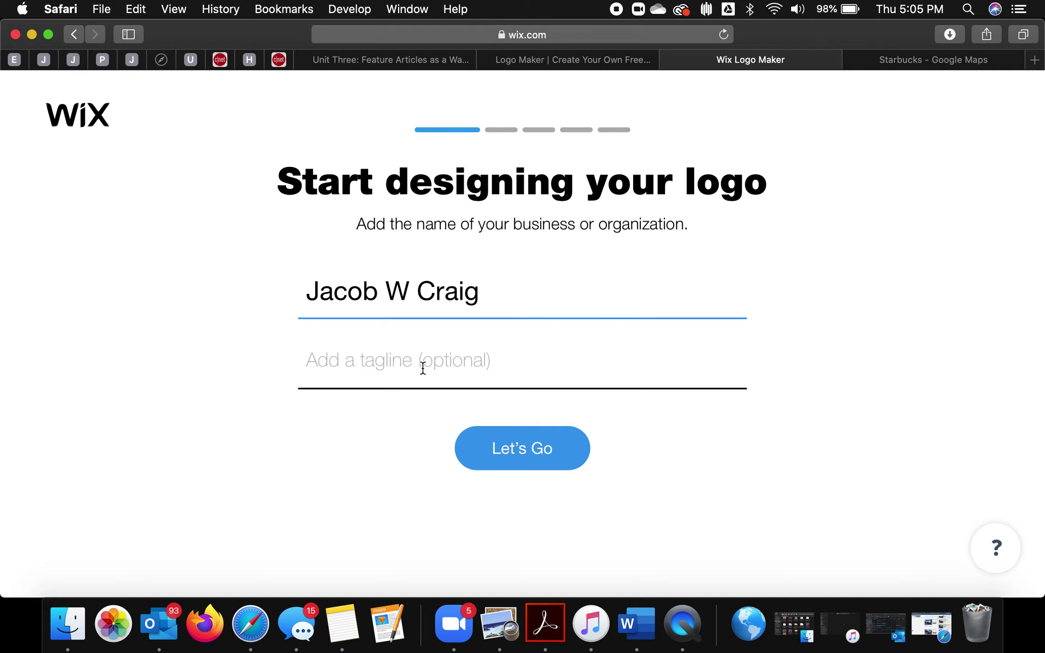
# Step: Enter the owner's full name as the business name, leaving the tagline blank
pyautogui.click(543, 445)
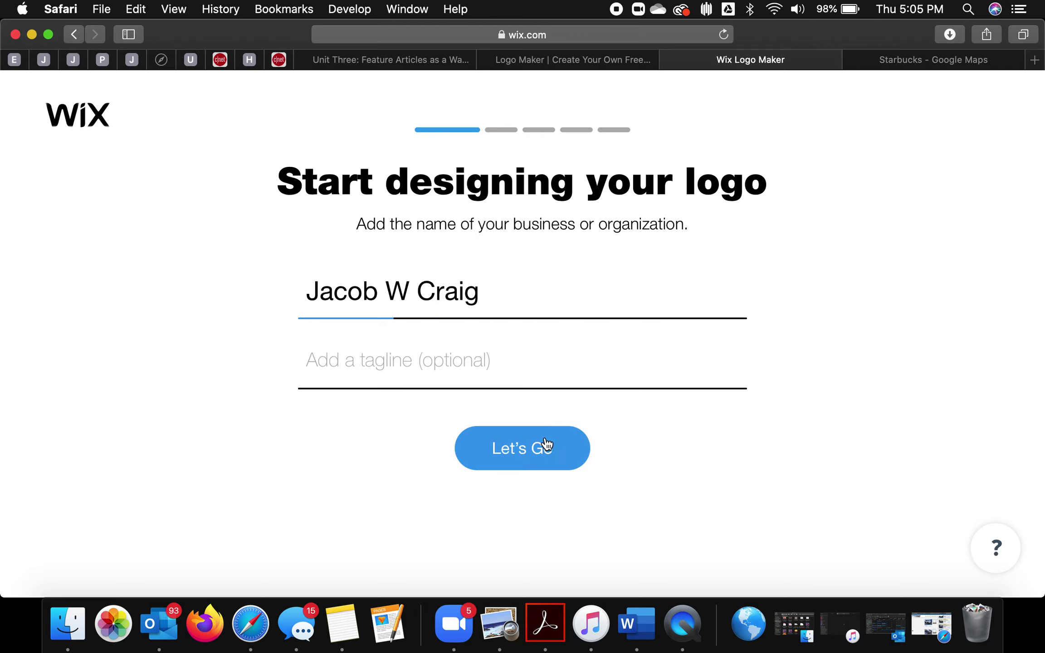
# Step: Choose Social Media Marketing Portfolio from the 'eportfolio' suggestions as the logo's industry
pyautogui.click(560, 297)
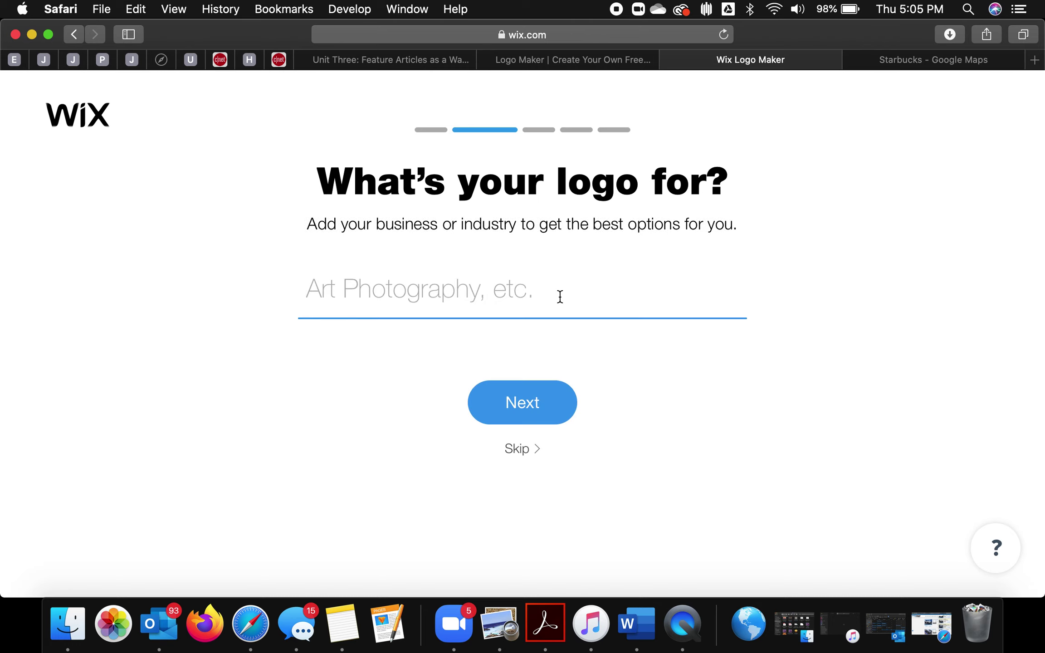
pyautogui.write('eportfolio')
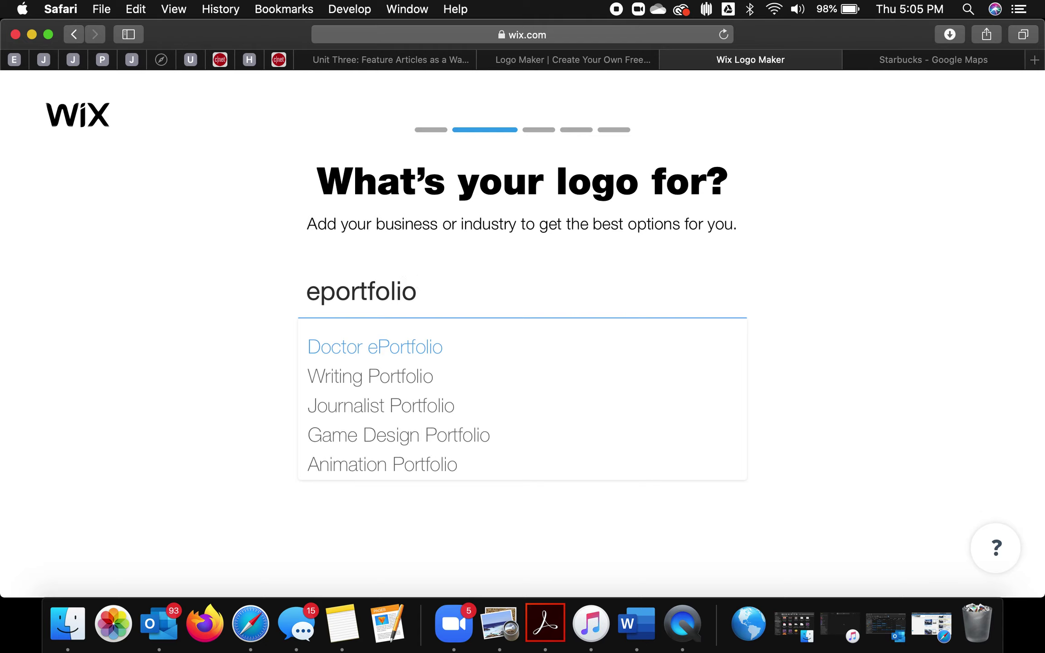
pyautogui.press('Down')
pyautogui.press('Down')
pyautogui.press('Down')
pyautogui.press('Down')
pyautogui.press('Down')
pyautogui.press('Down')
pyautogui.press('Down')
pyautogui.press('Down')
pyautogui.press('Down')
pyautogui.press('Down')
pyautogui.press('Down')
pyautogui.press('Down')
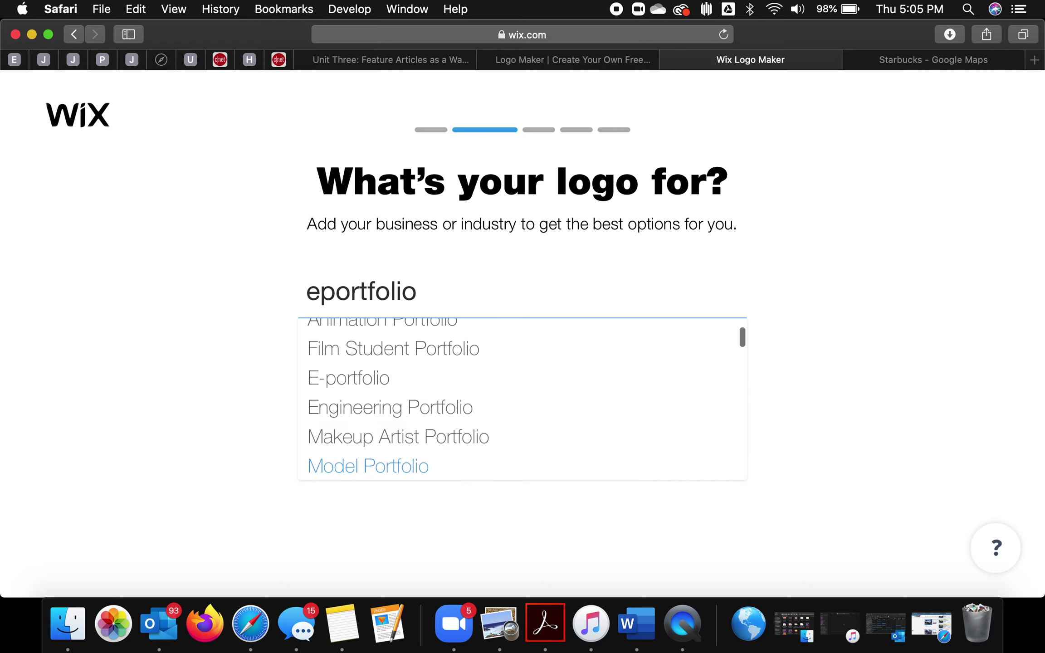
pyautogui.press('Down')
pyautogui.press('Down')
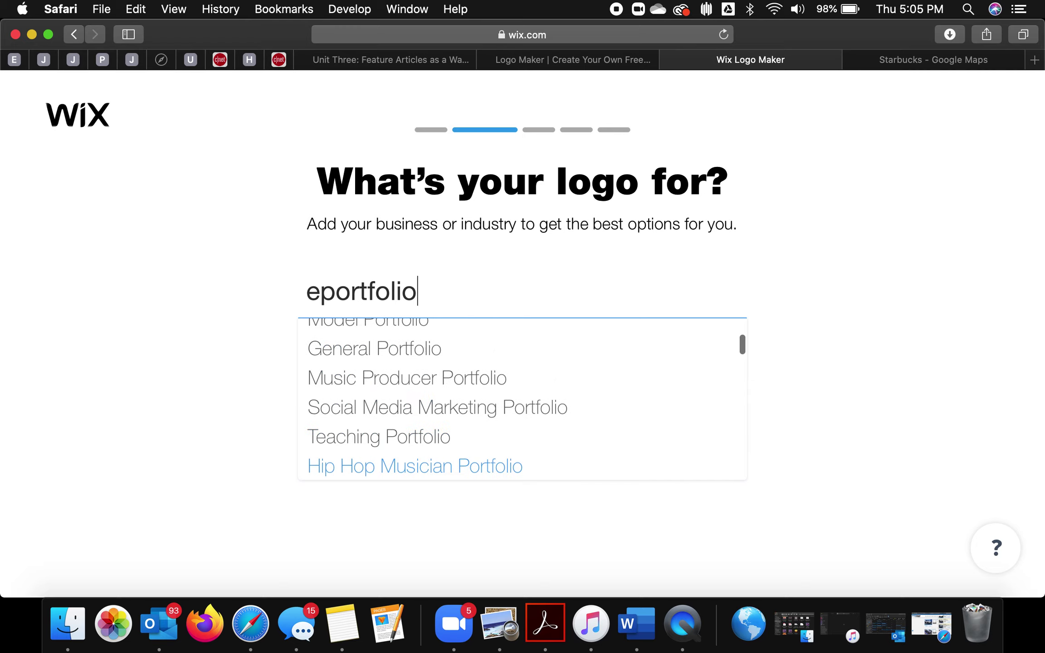
pyautogui.press('Up')
pyautogui.press('Up')
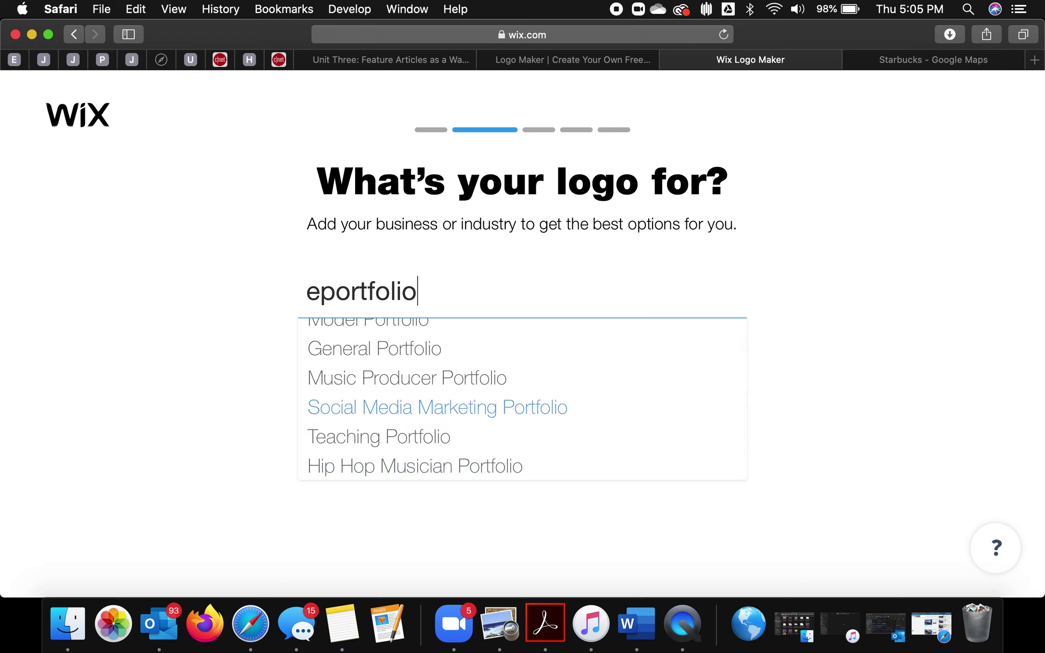
pyautogui.press('Down')
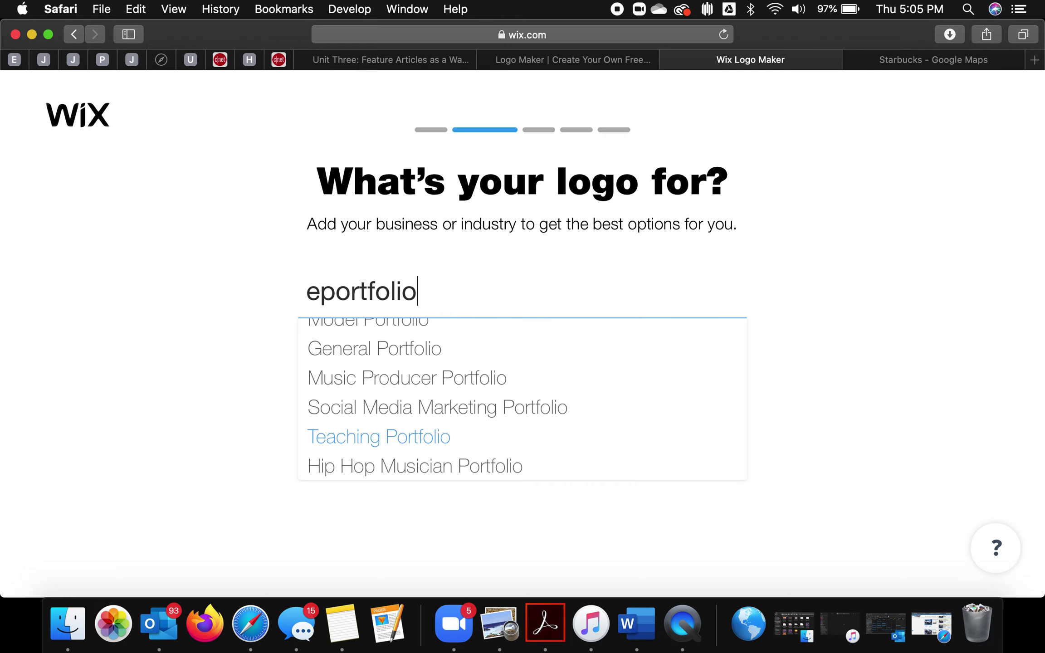
pyautogui.press('Up')
pyautogui.press('Up')
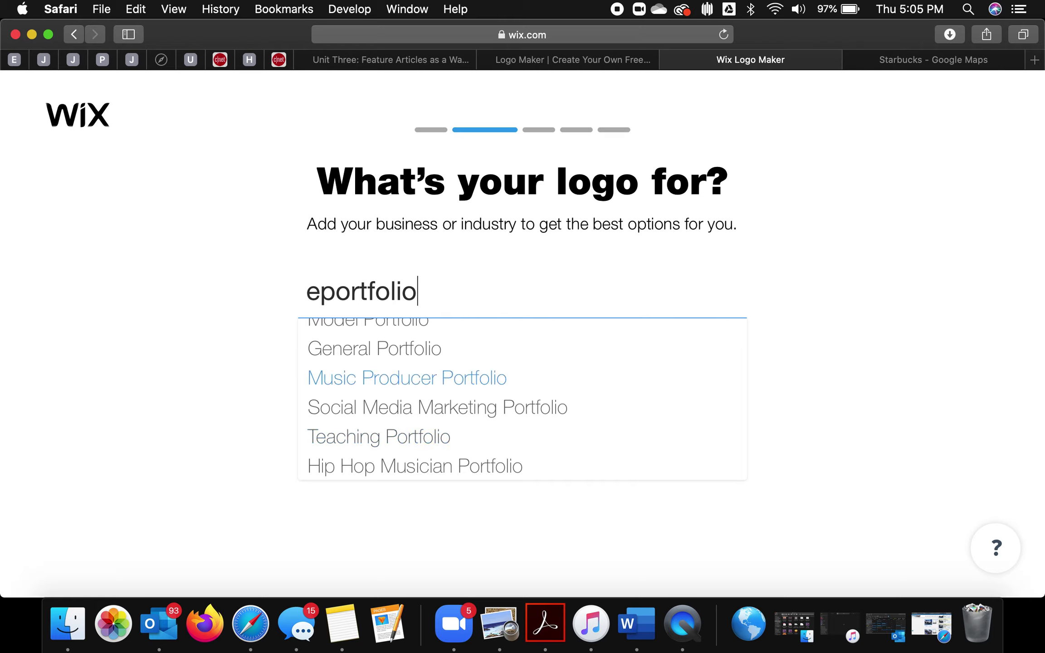
pyautogui.press('Up')
pyautogui.press('Up')
pyautogui.press('Up')
pyautogui.press('Down')
pyautogui.press('Down')
pyautogui.press('Down')
pyautogui.press('Down')
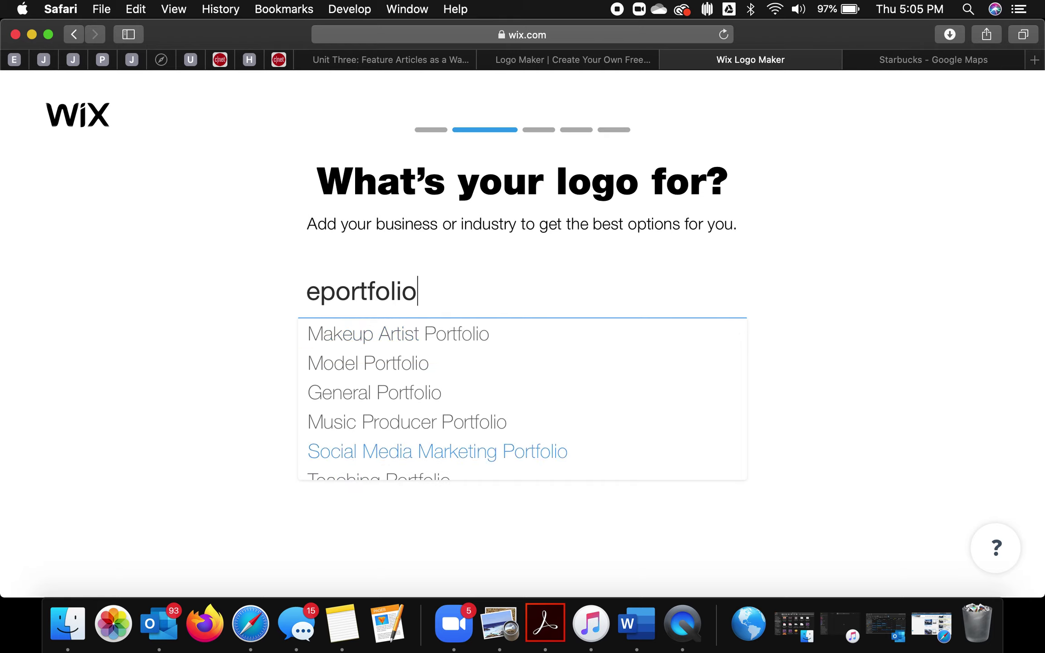
pyautogui.press('Return')
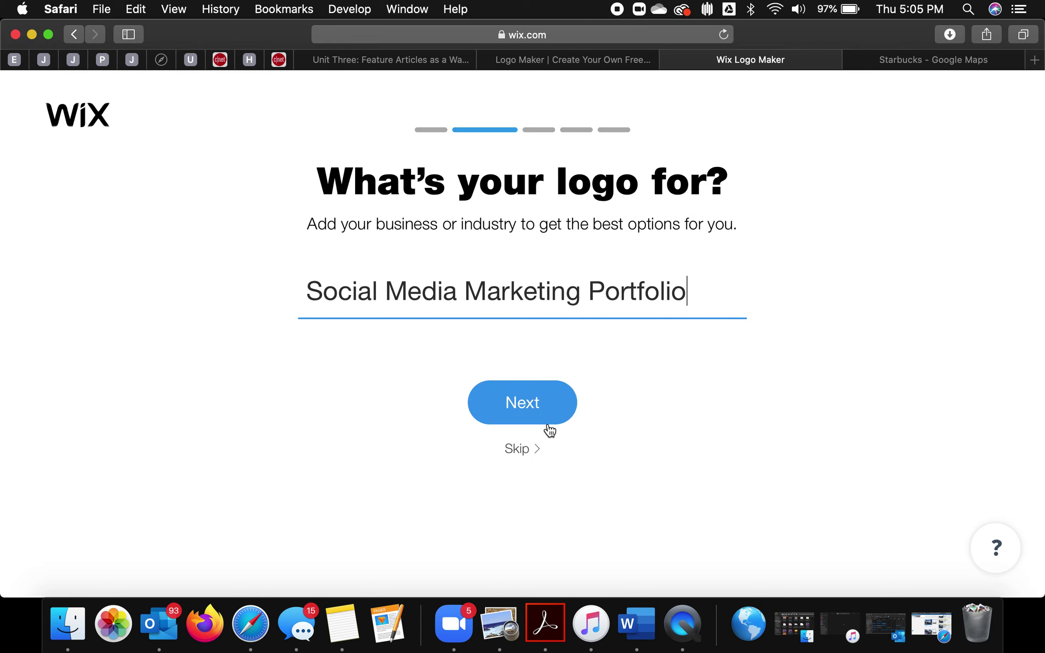
pyautogui.click(549, 429)
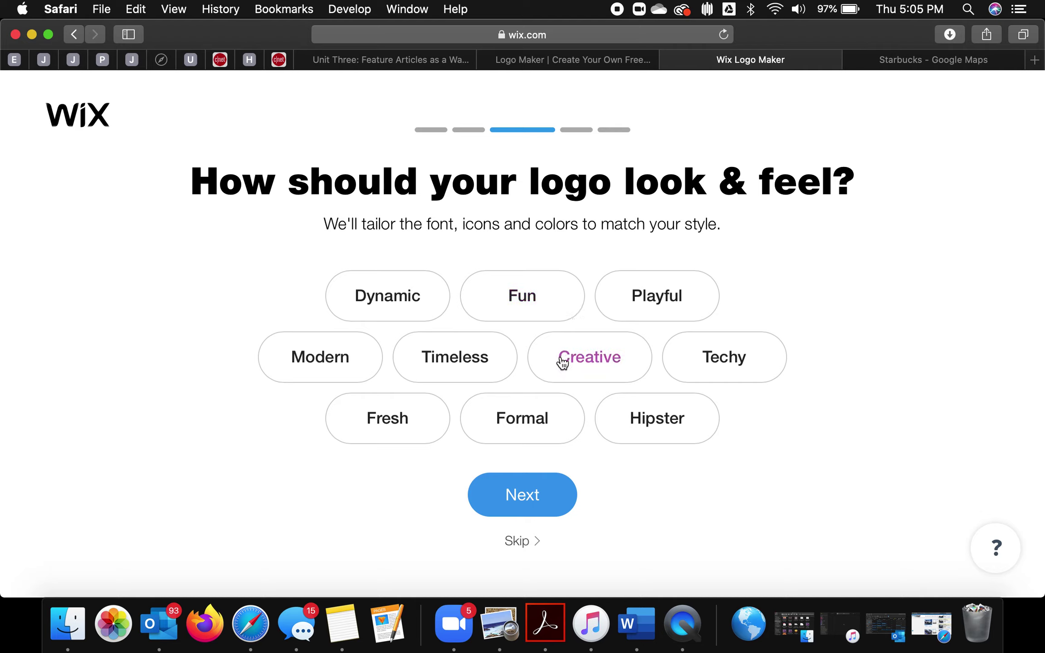
# Step: Select the Fresh, Techy and Timeless styles and proceed to the logo comparisons
pyautogui.click(356, 422)
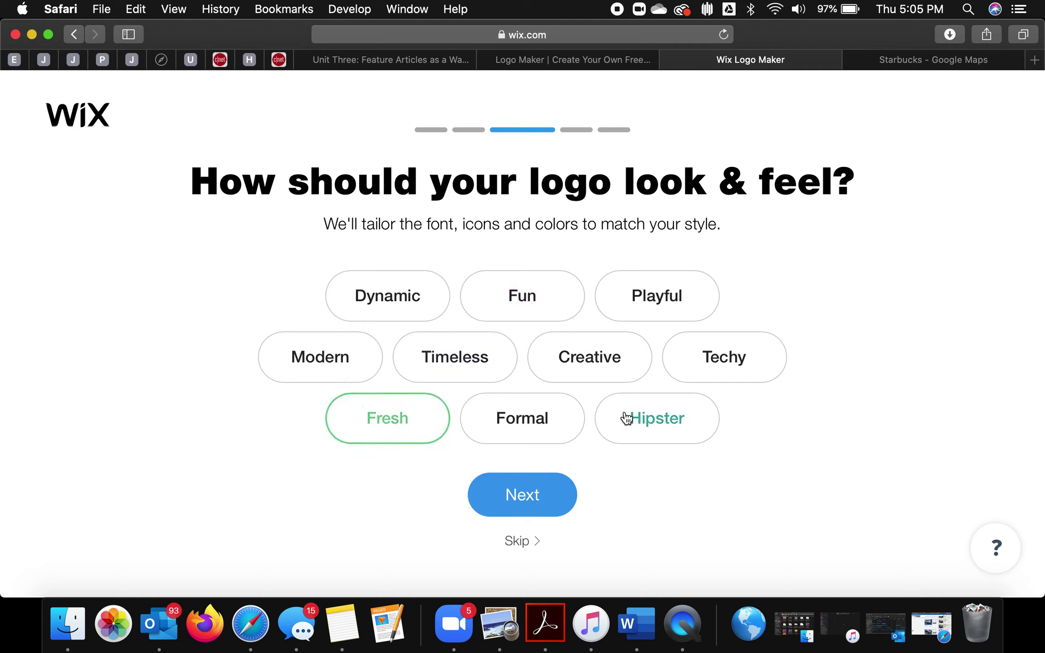
pyautogui.click(712, 365)
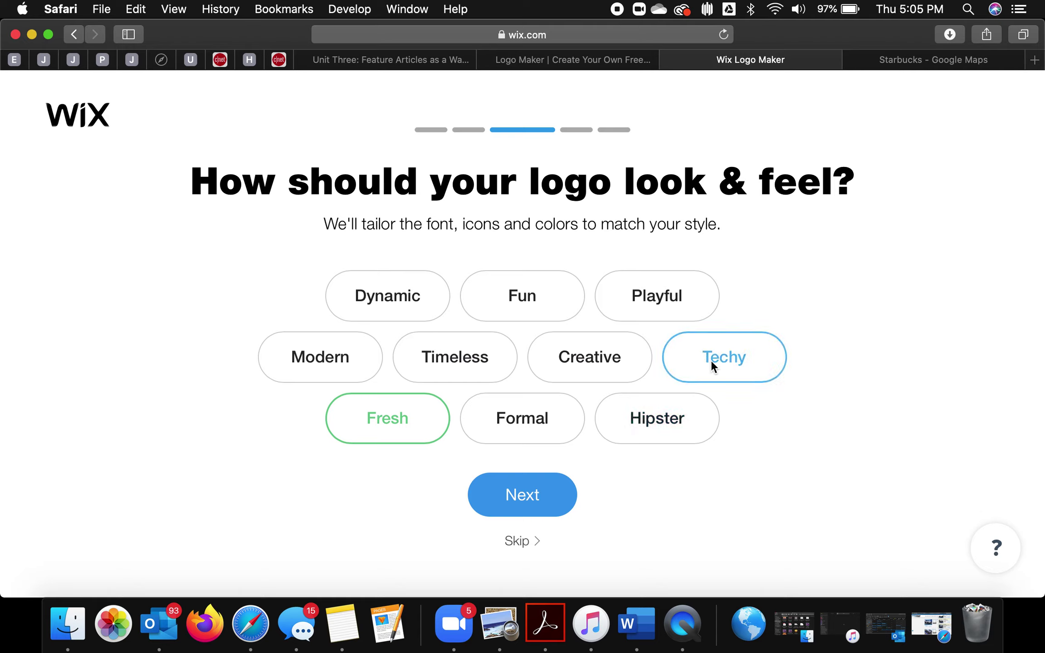
pyautogui.click(492, 353)
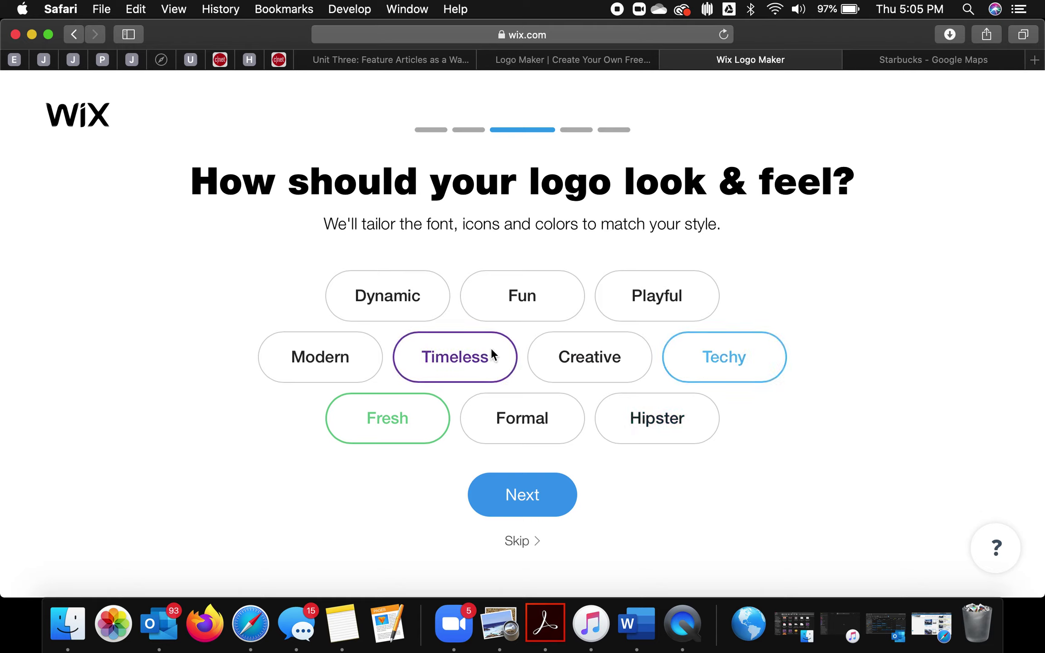
pyautogui.click(528, 499)
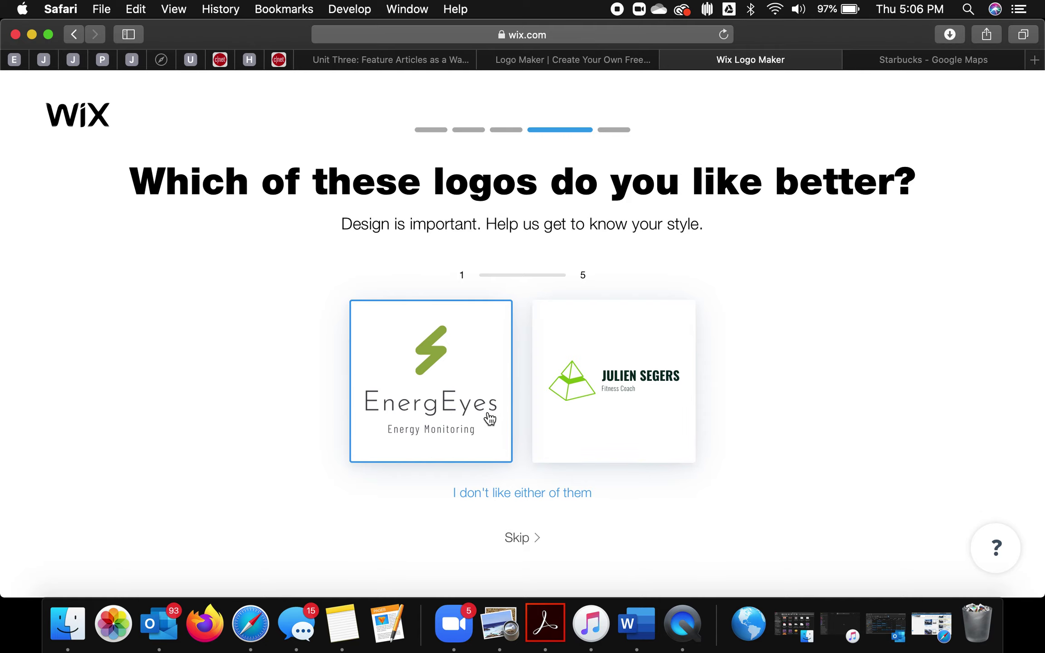
# Step: Prefer EnergEyes, reject both, then prefer Bid Stacks, Traction and Sober Fun NYC
pyautogui.click(434, 401)
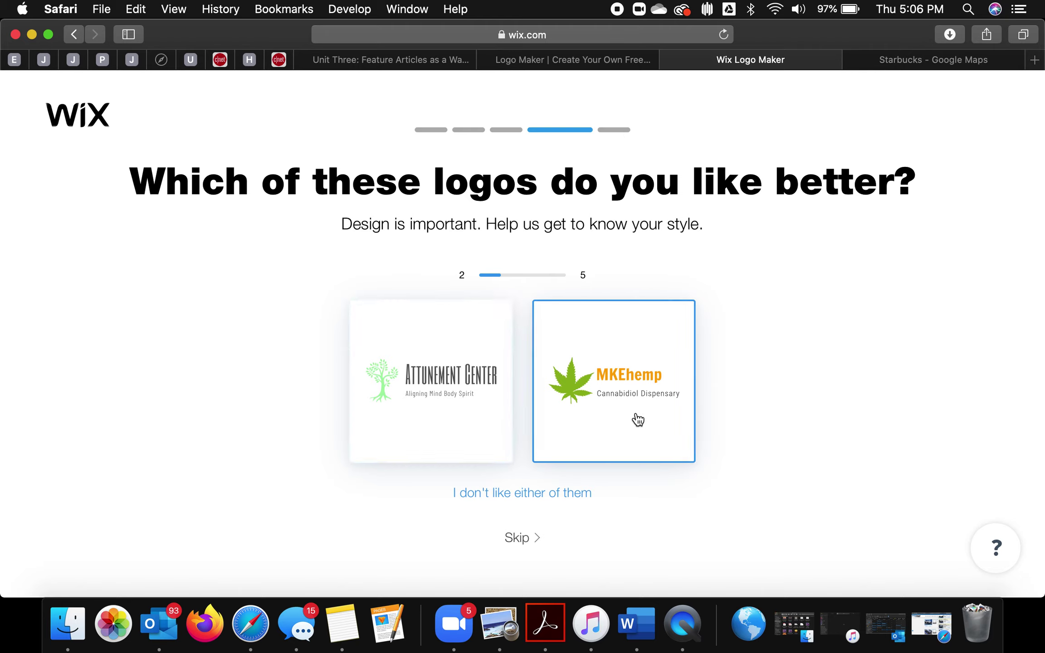
pyautogui.click(571, 495)
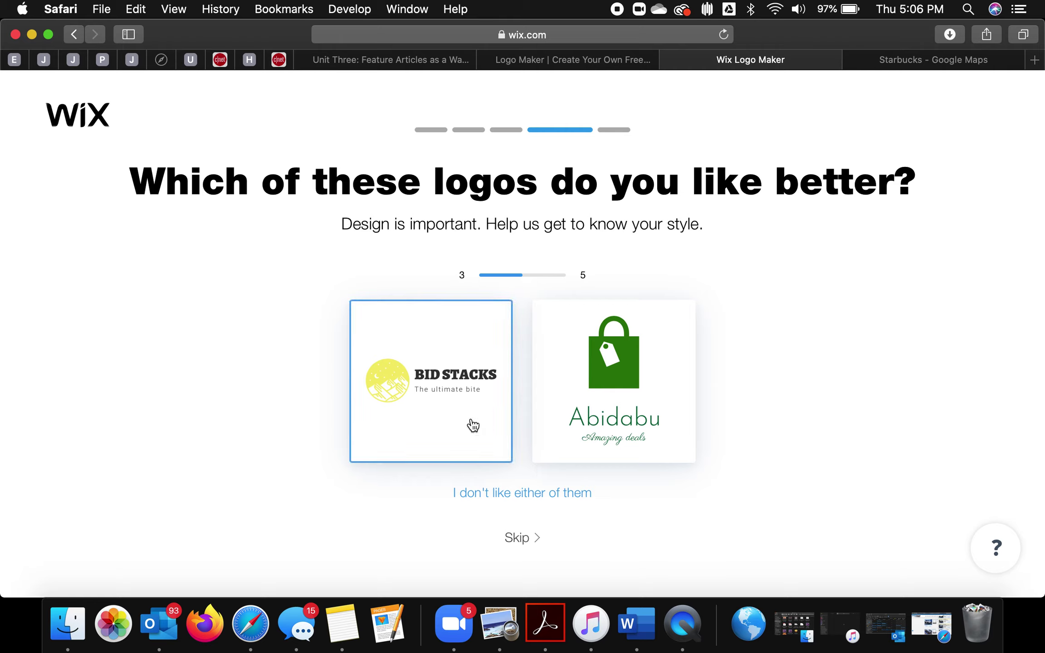
pyautogui.click(445, 403)
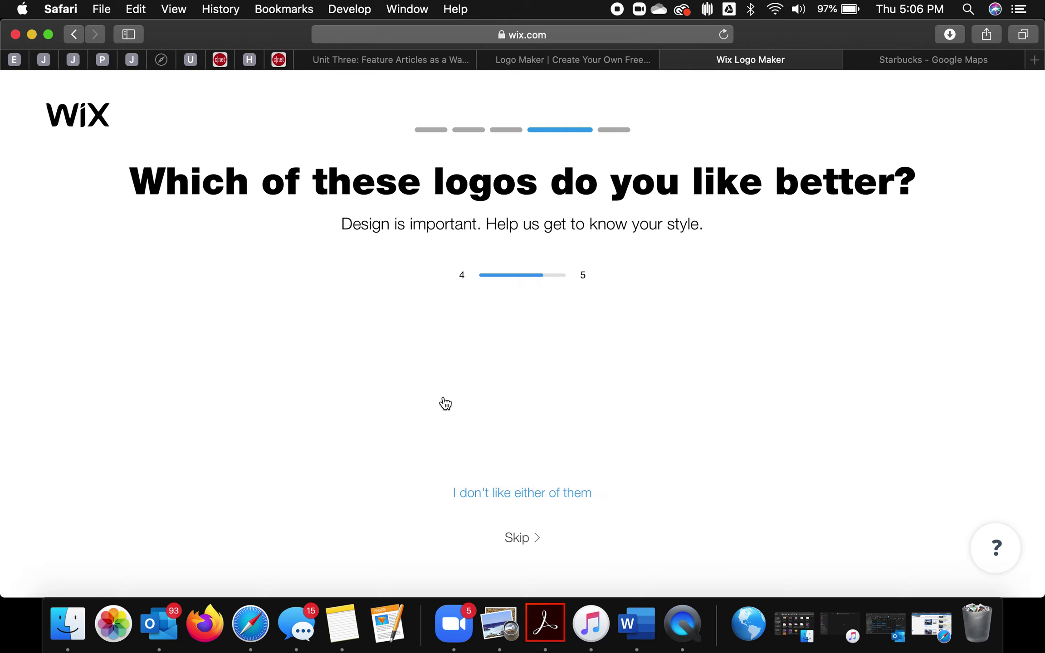
pyautogui.click(590, 413)
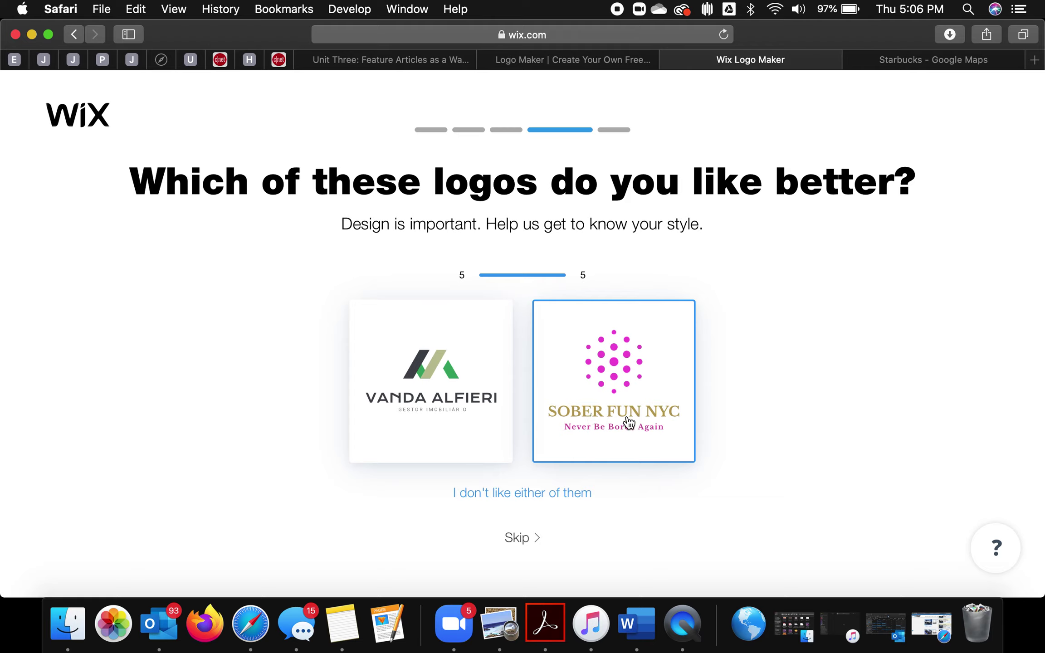
pyautogui.click(626, 362)
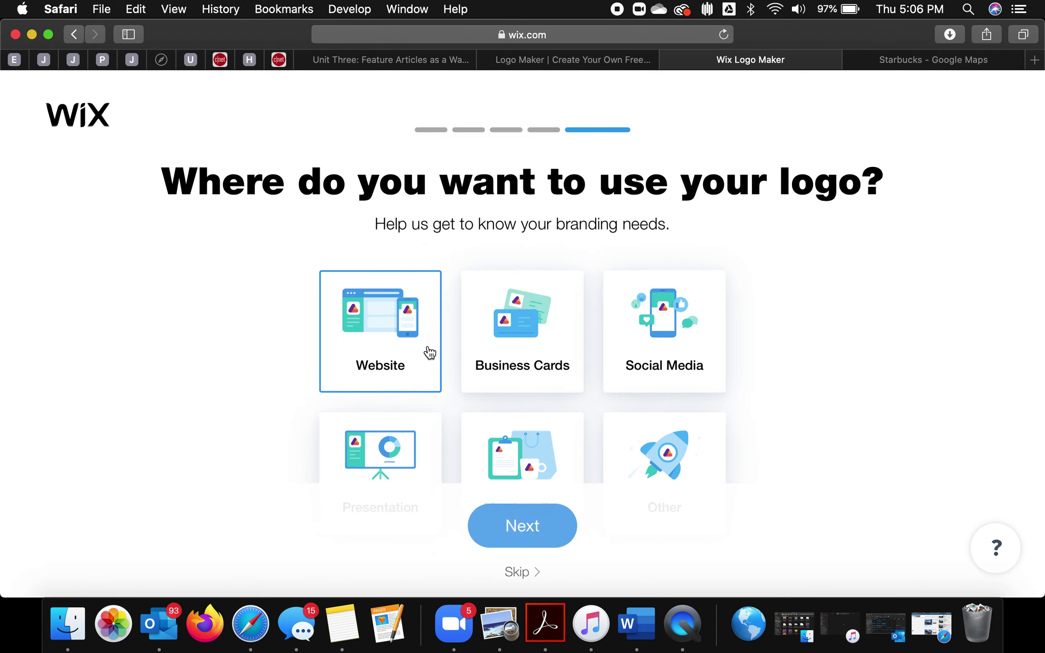
# Step: Choose Website as the logo's use and scroll the generated logo designs
pyautogui.click(408, 356)
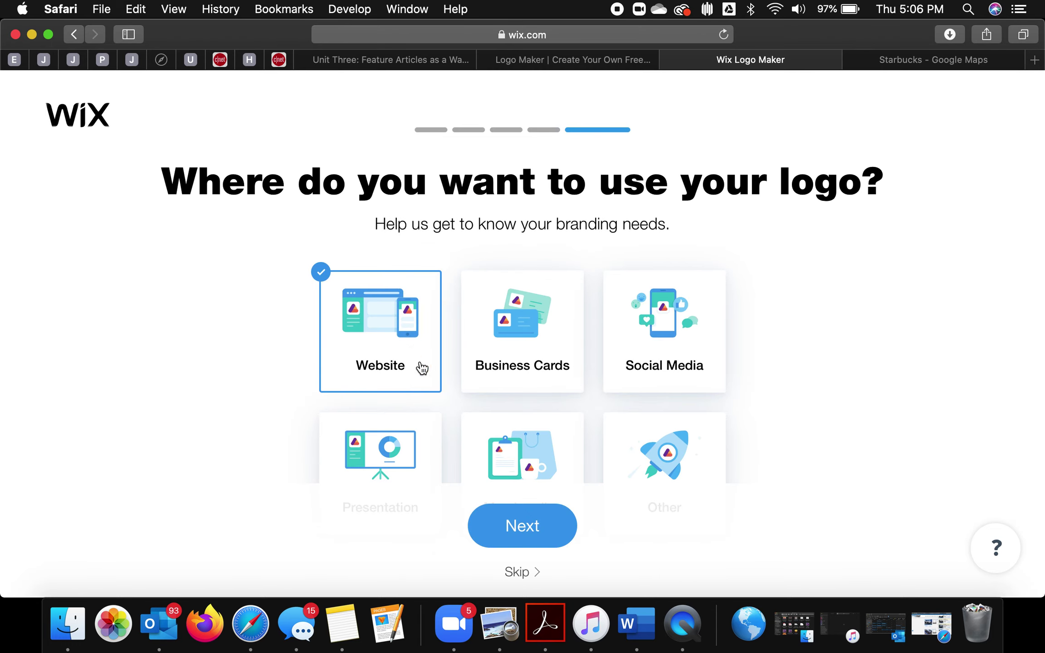
pyautogui.click(556, 540)
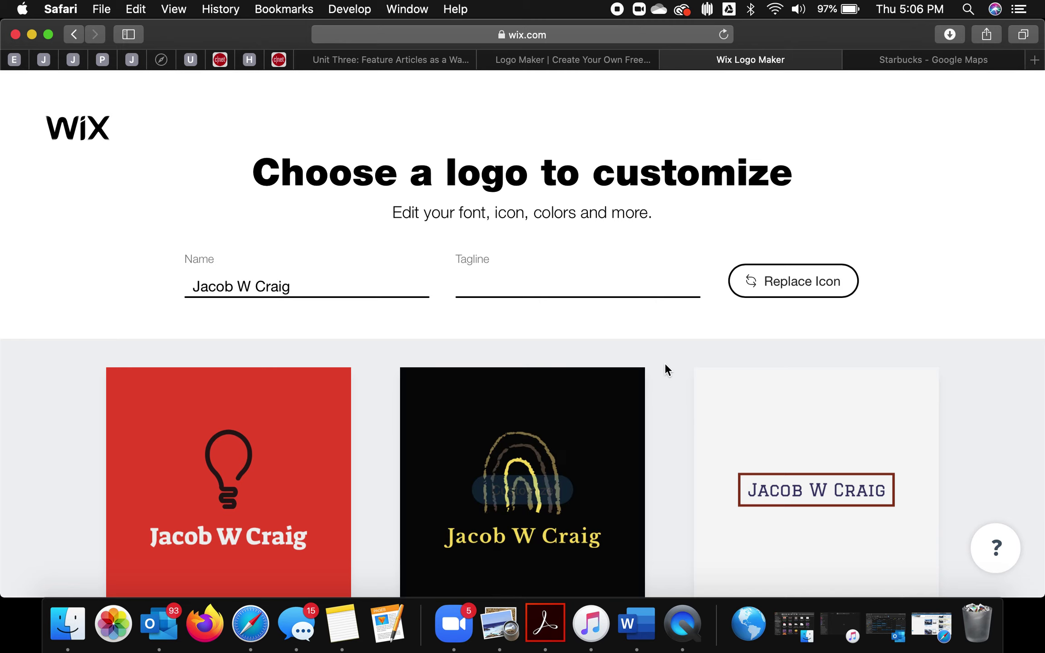
pyautogui.scroll(-1, 664, 366)
# Step: Scroll to the bottom of the logo grid and load more designs
pyautogui.moveTo(716, 415)
pyautogui.scroll(-5, 718, 414)
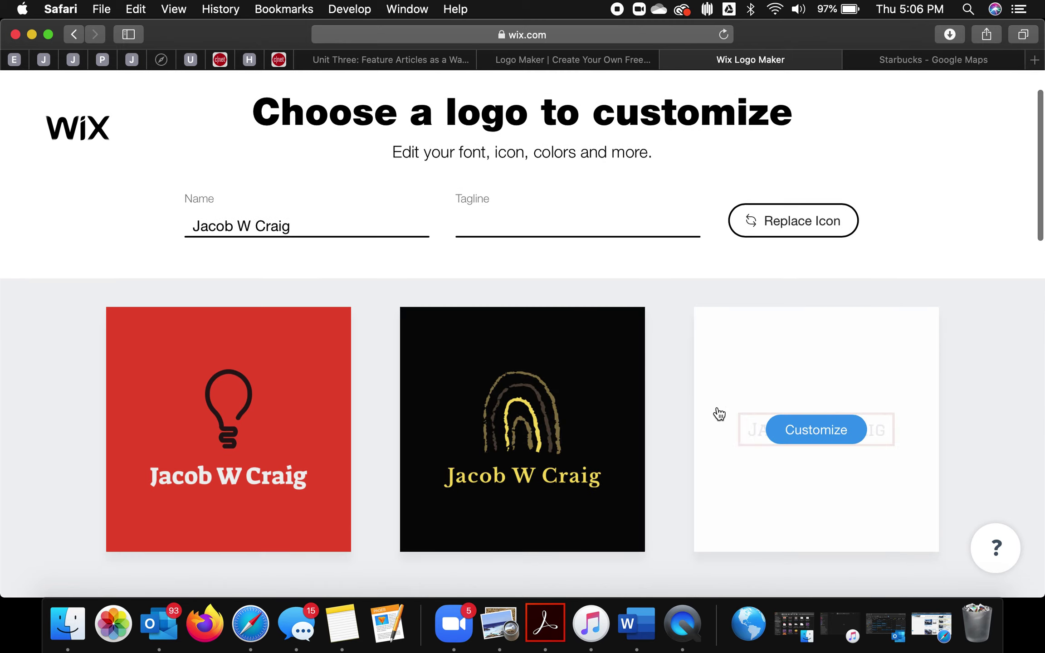
pyautogui.scroll(-10, 719, 413)
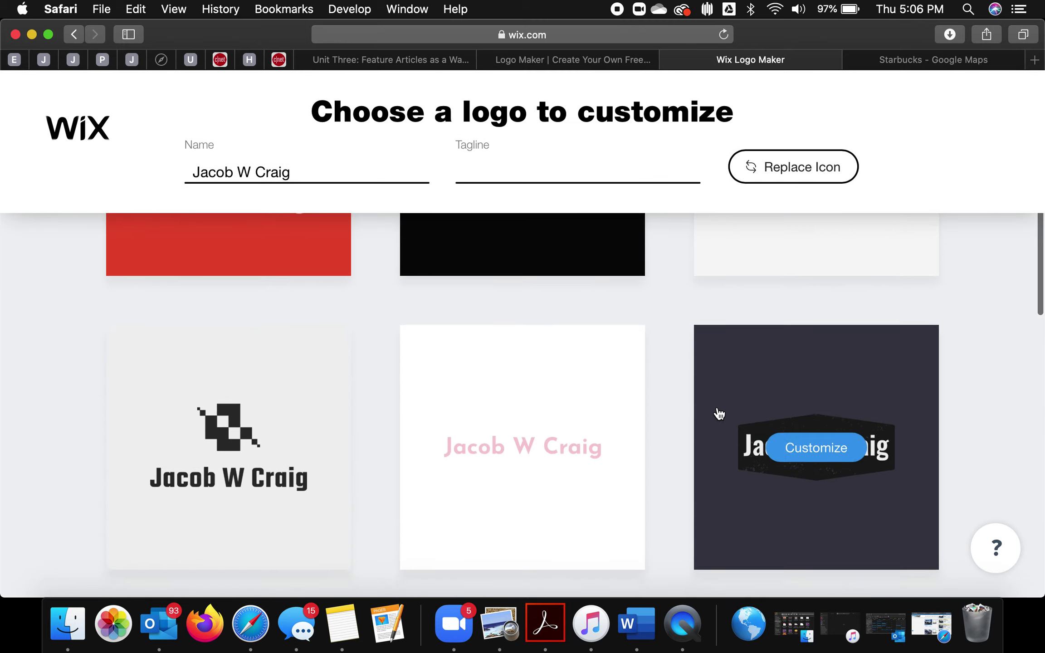
pyautogui.scroll(-10, 719, 414)
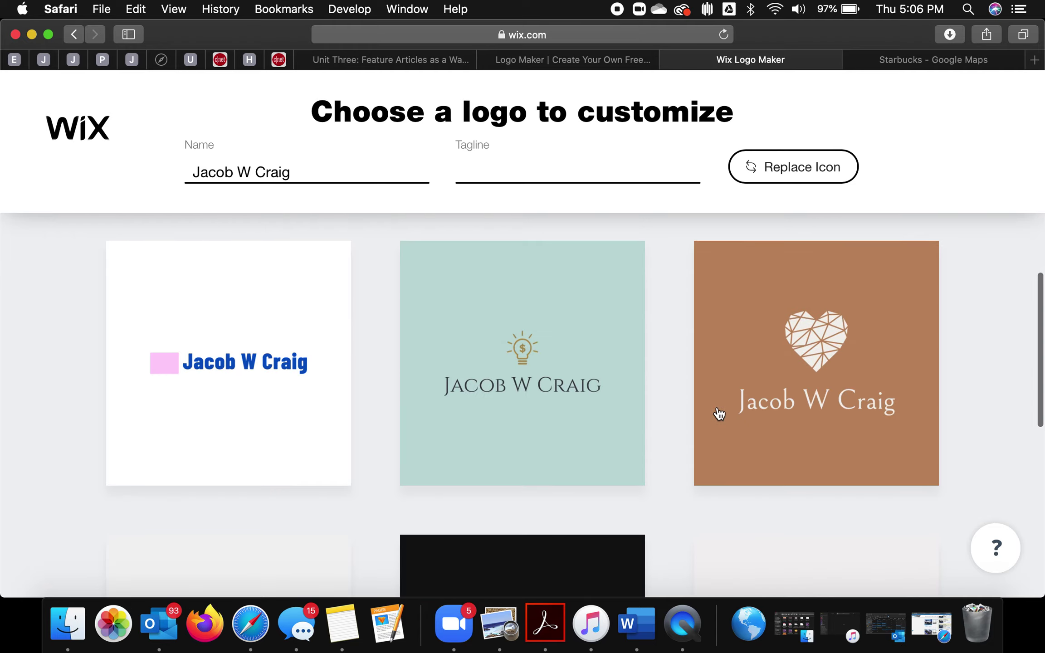
pyautogui.scroll(-10, 719, 414)
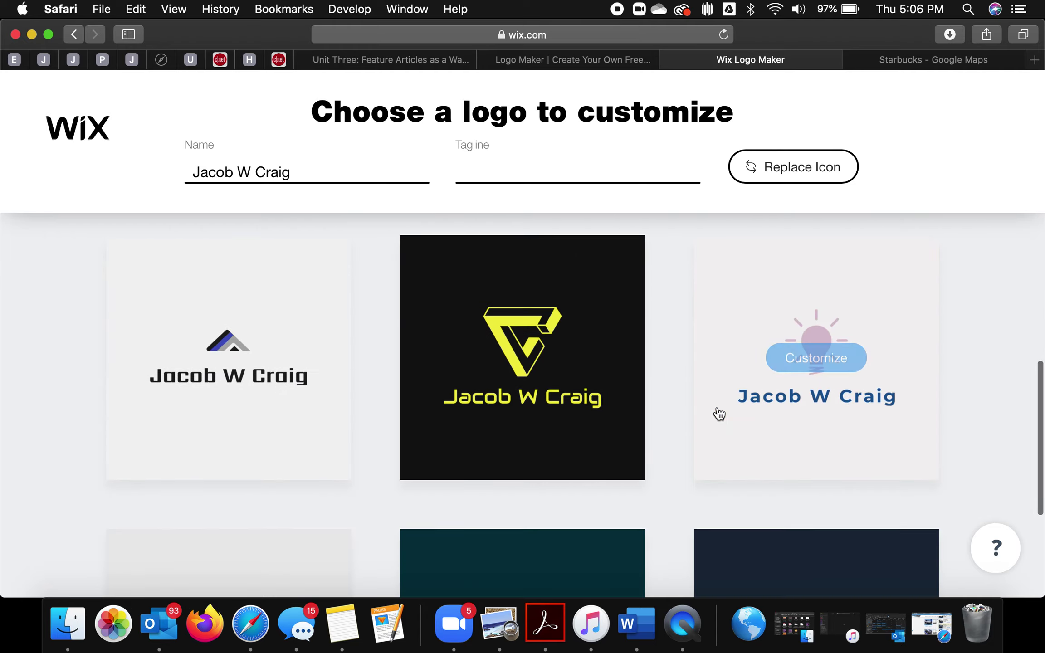
pyautogui.scroll(-10, 719, 414)
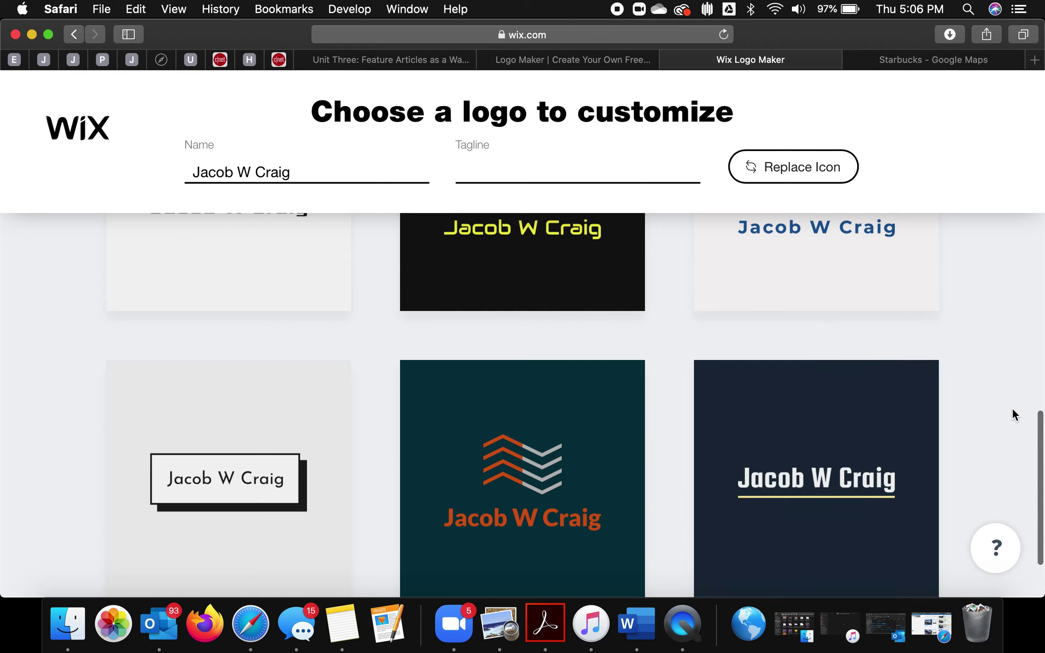
pyautogui.scroll(-2, 1012, 409)
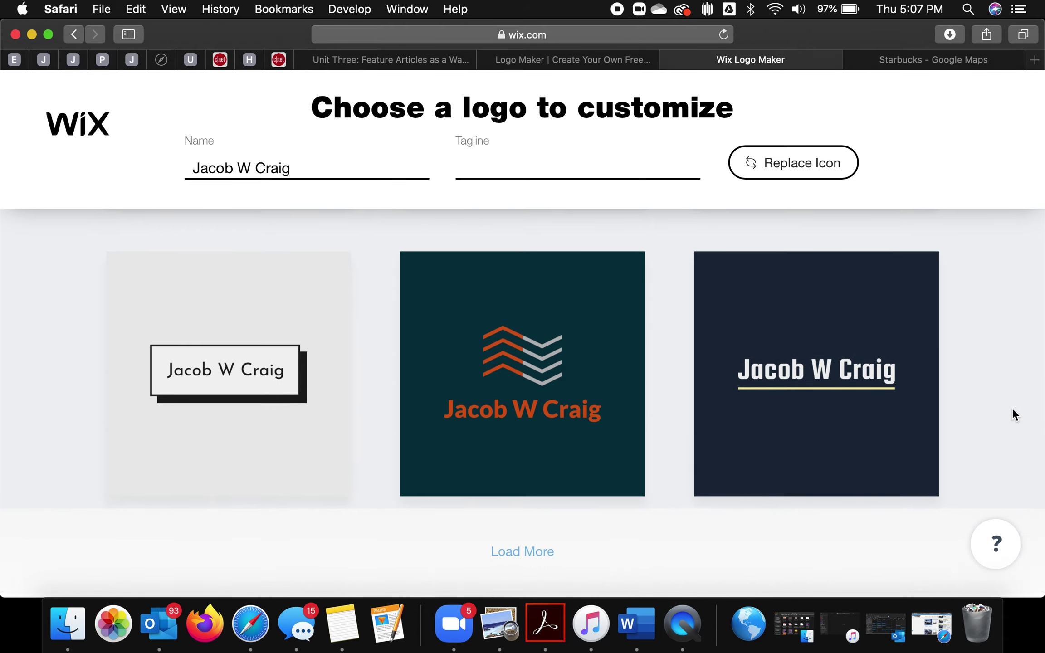
pyautogui.click(530, 557)
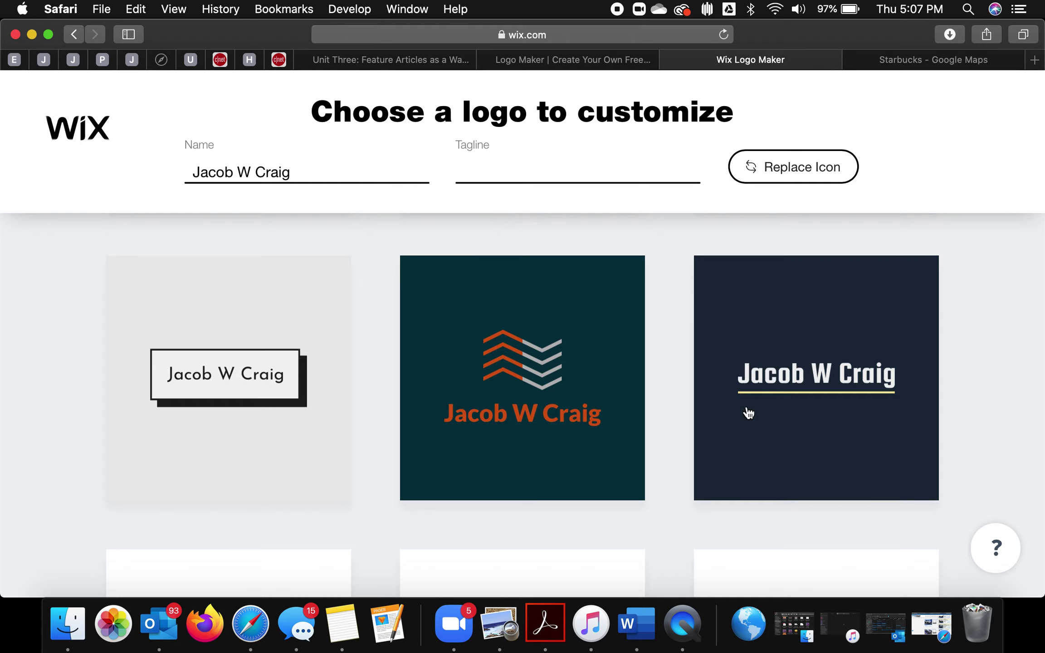
# Step: Browse the added designs and open the black rainbow-arch logo for customizing
pyautogui.moveTo(521, 356)
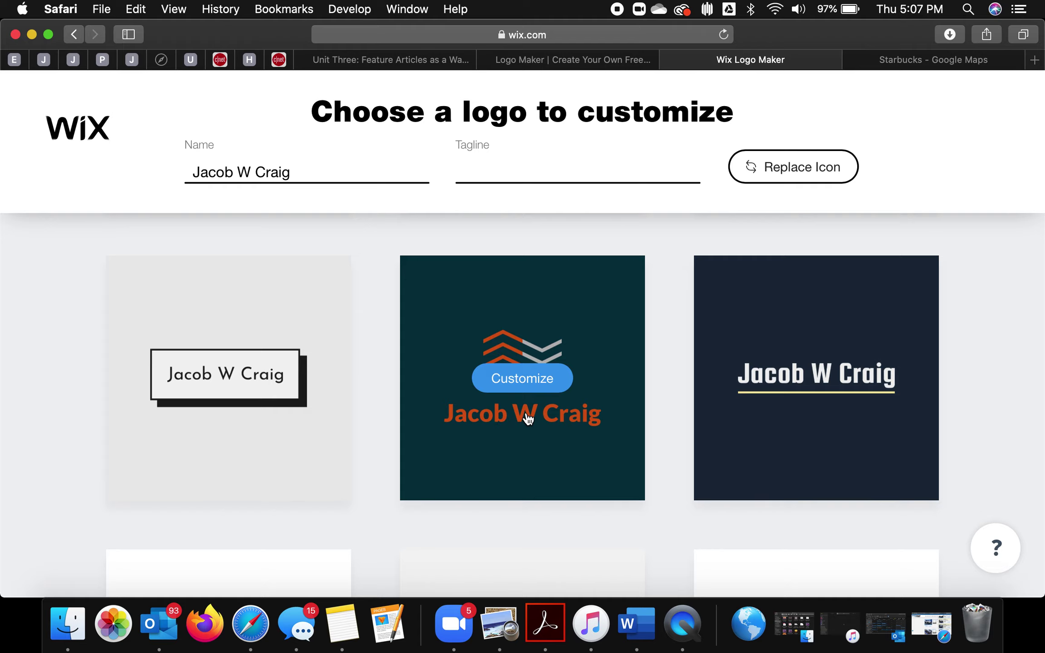
pyautogui.scroll(-5, 1041, 414)
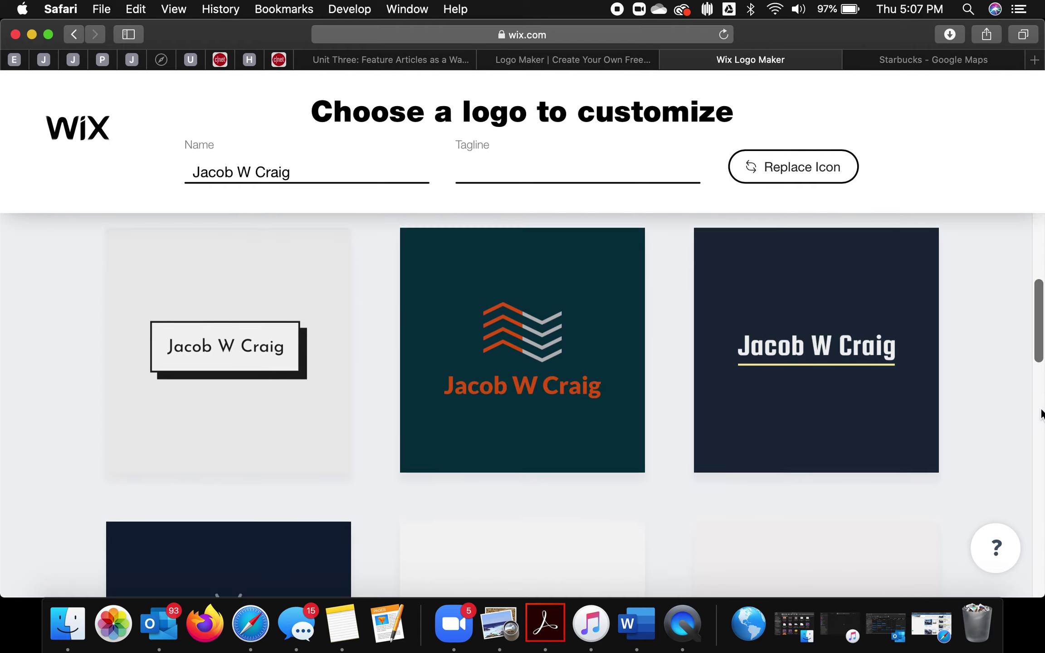
pyautogui.scroll(10, 1041, 413)
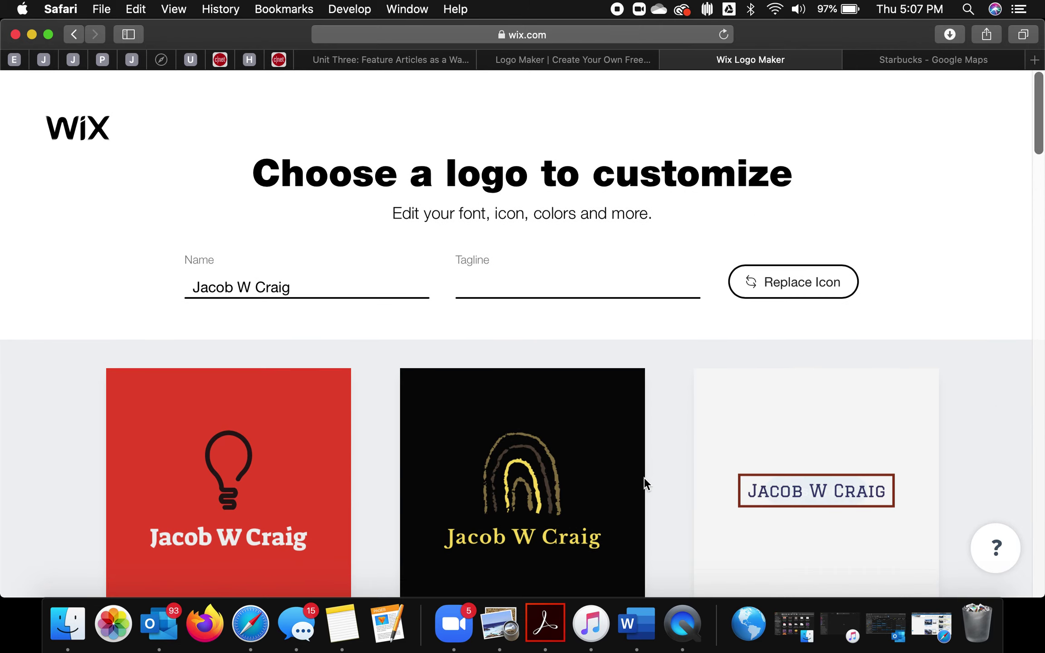
pyautogui.moveTo(583, 532)
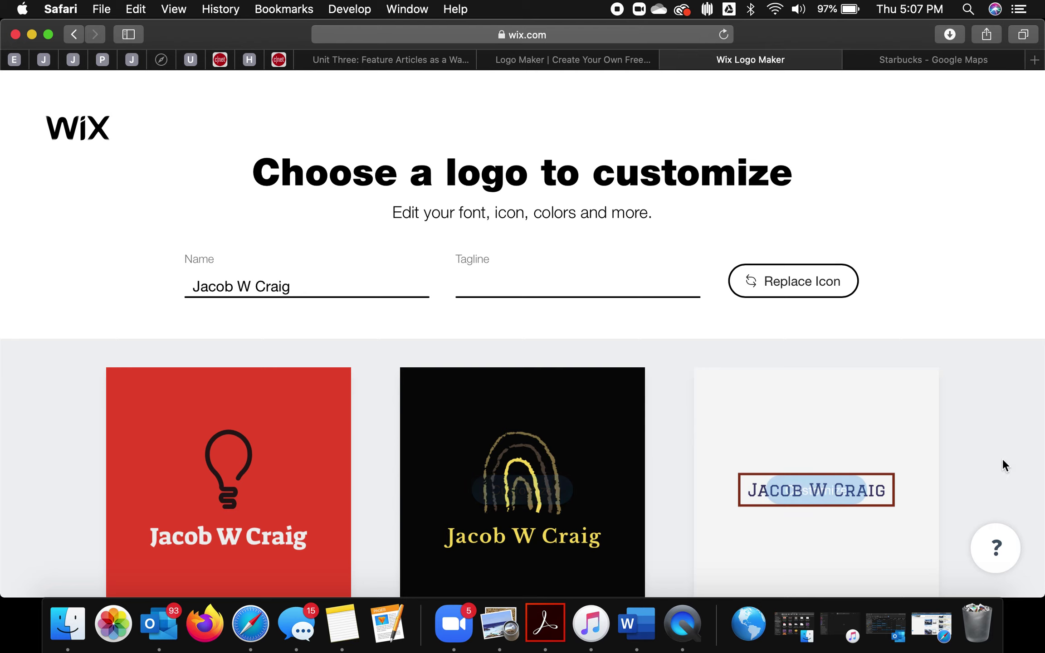
pyautogui.scroll(-3, 1011, 458)
pyautogui.moveTo(532, 425)
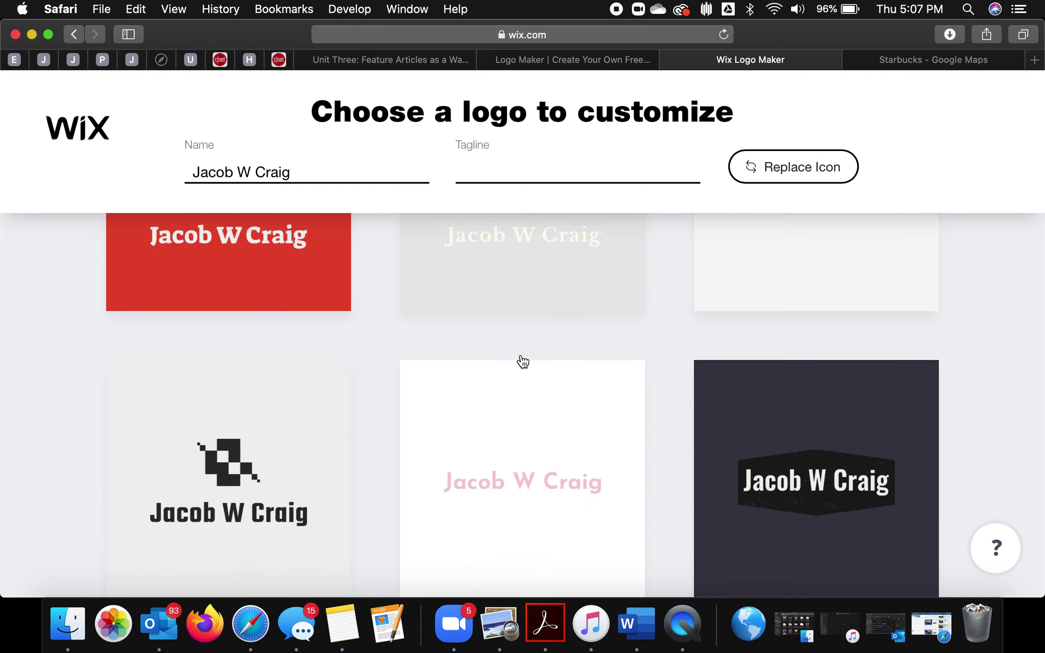
pyautogui.scroll(-20, 523, 362)
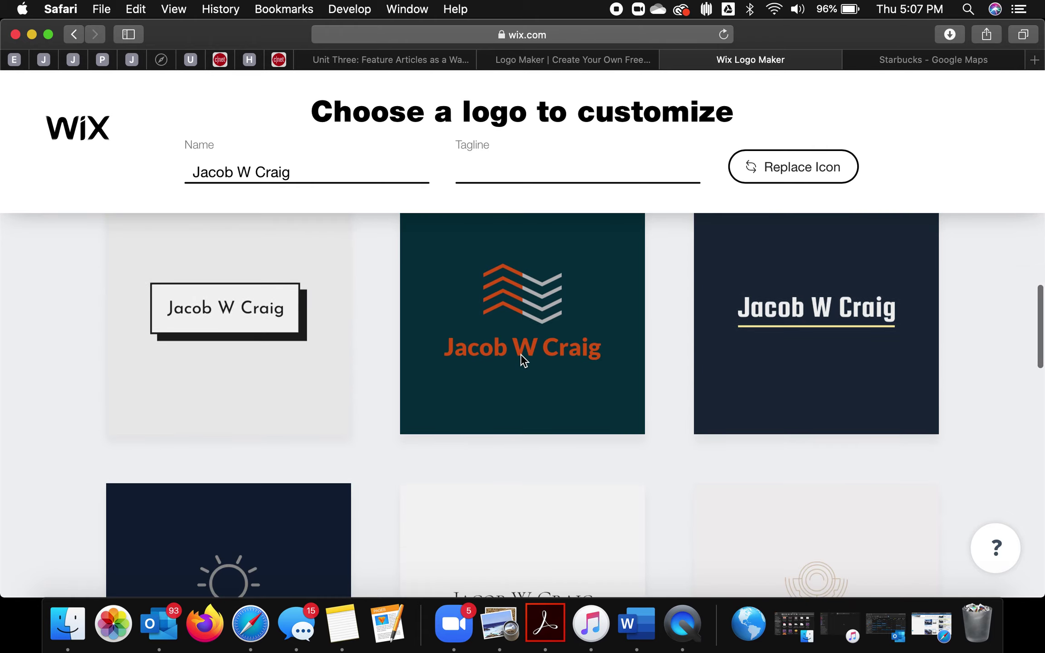
pyautogui.scroll(-10, 522, 361)
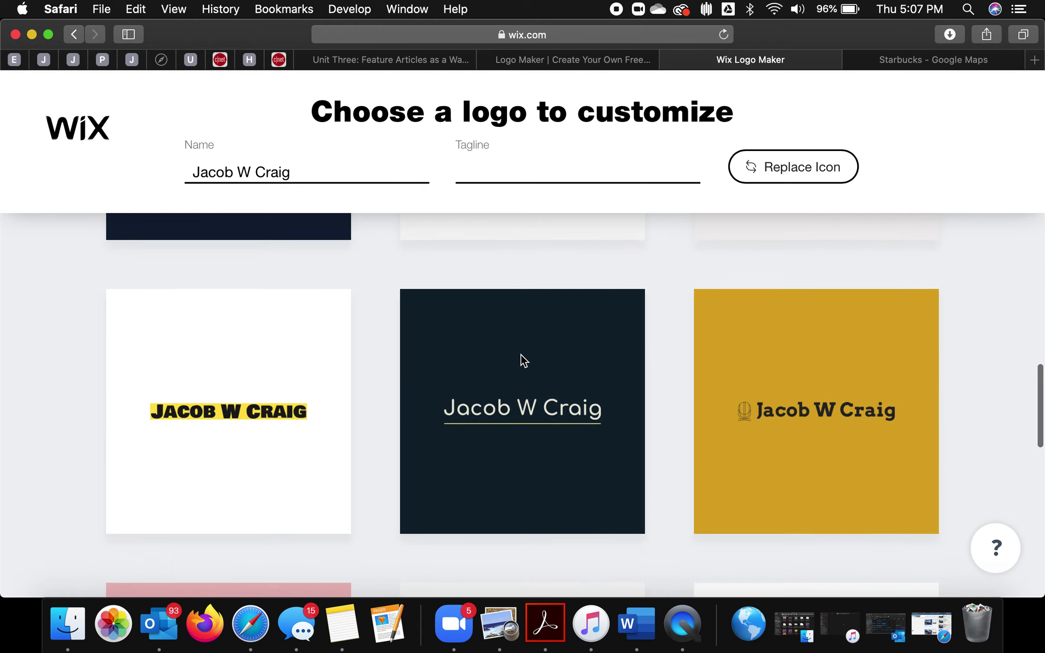
pyautogui.scroll(-12, 522, 362)
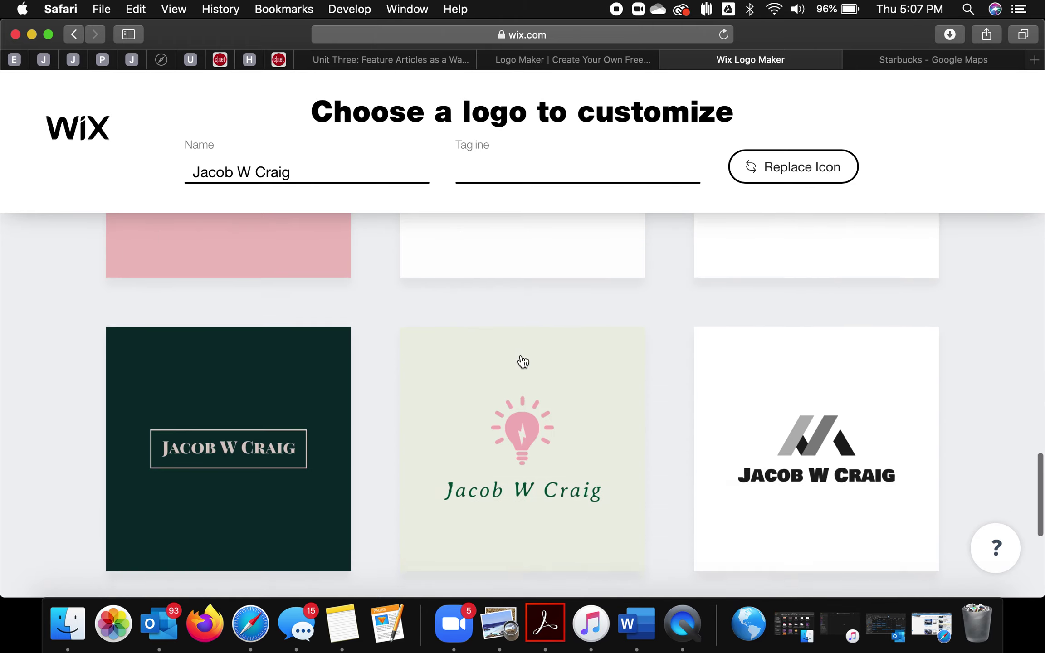
pyautogui.scroll(-6, 522, 361)
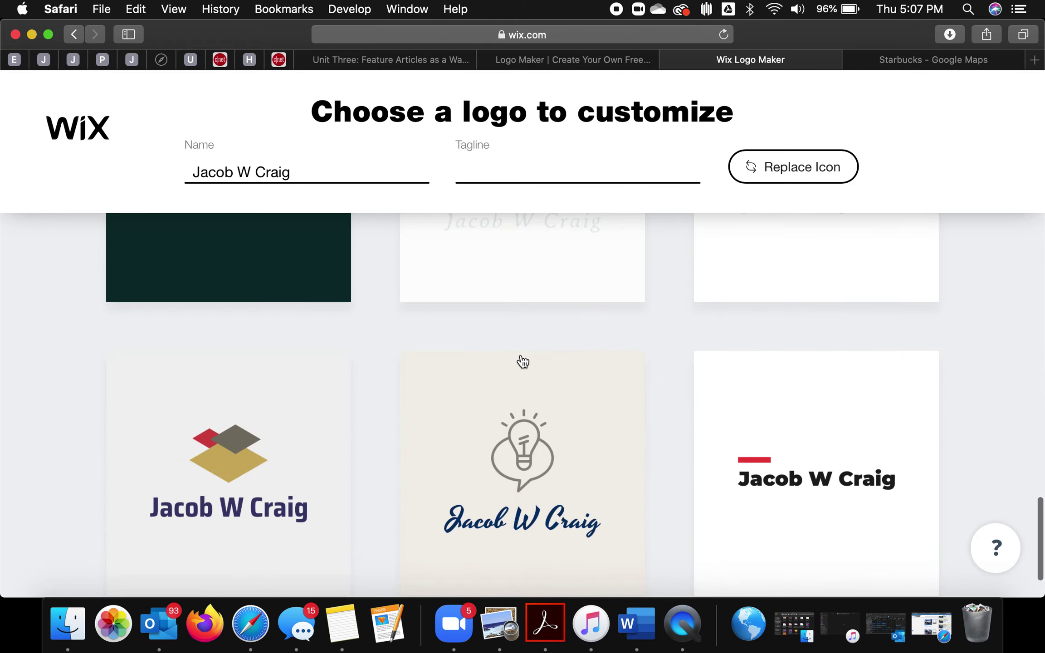
pyautogui.scroll(3, 195, 263)
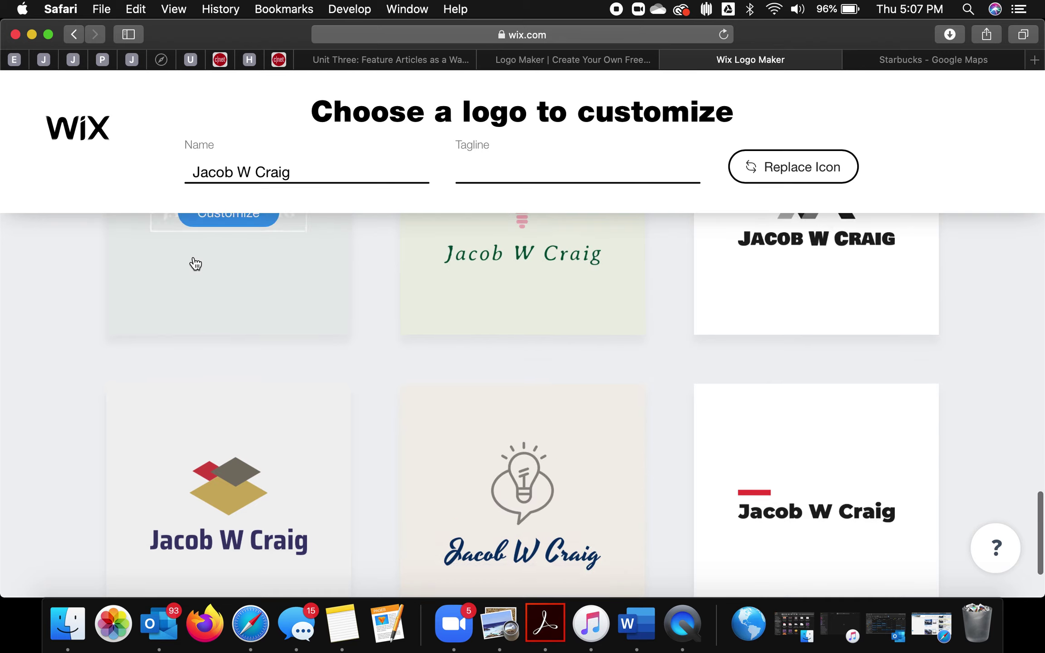
pyautogui.scroll(15, 195, 263)
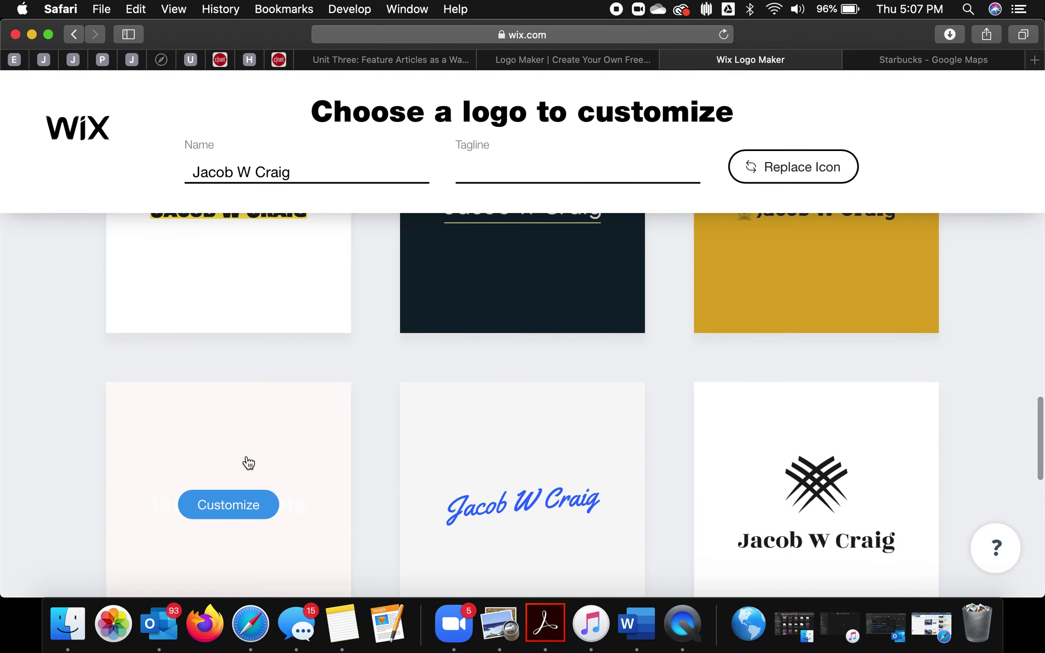
pyautogui.scroll(15, 248, 463)
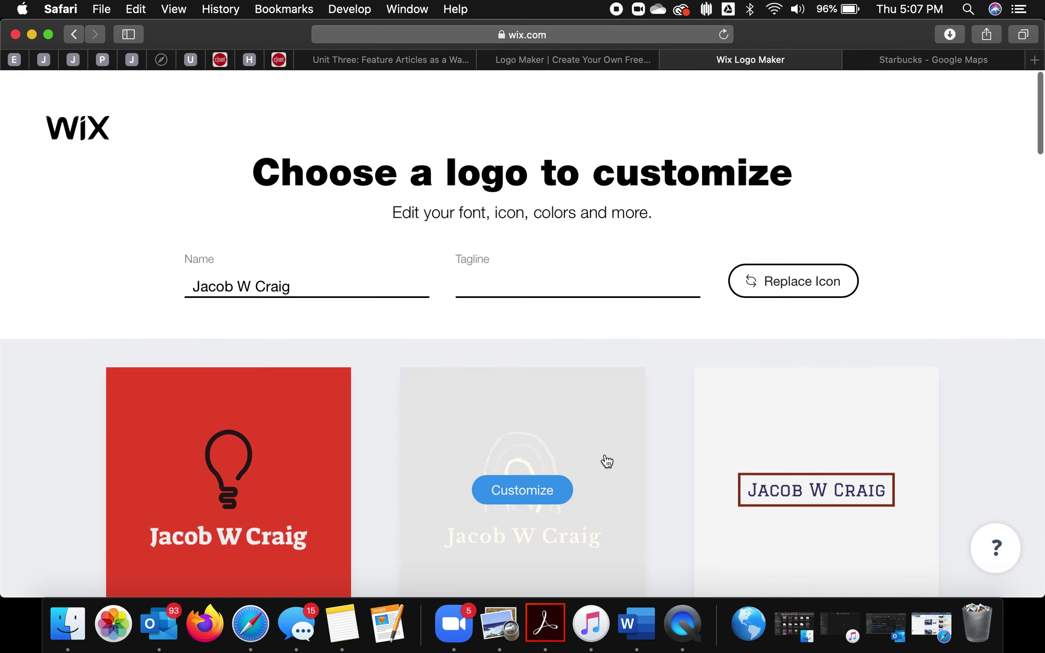
pyautogui.click(476, 493)
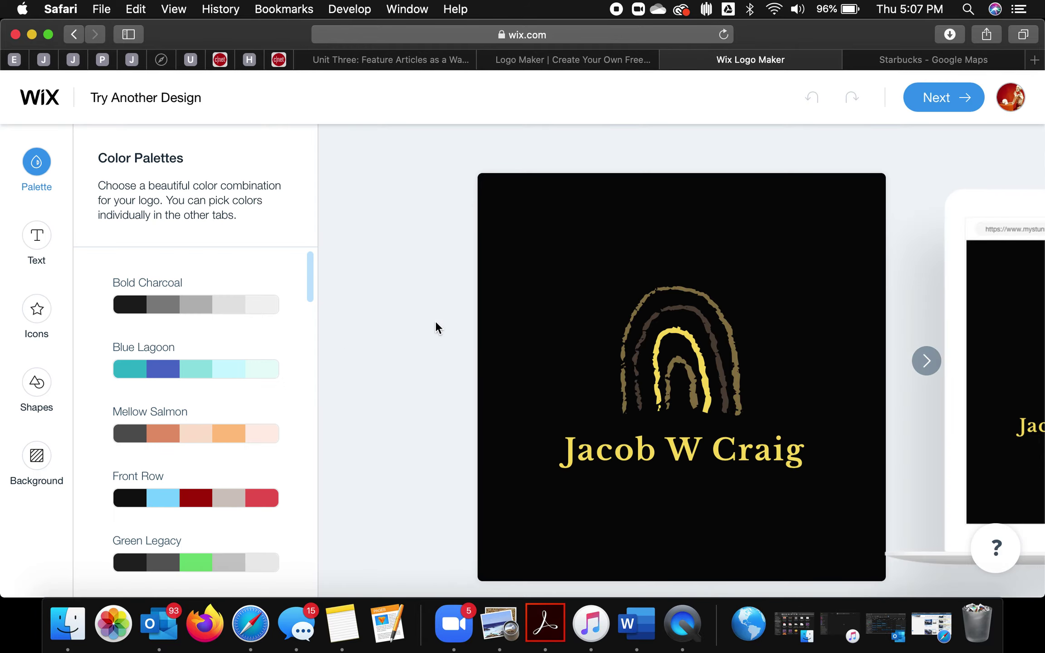
# Step: Try the Urban Legend, Frozen Pearl and Lime Crush palettes on the logo
pyautogui.scroll(-1, 240, 377)
pyautogui.scroll(-20, 239, 372)
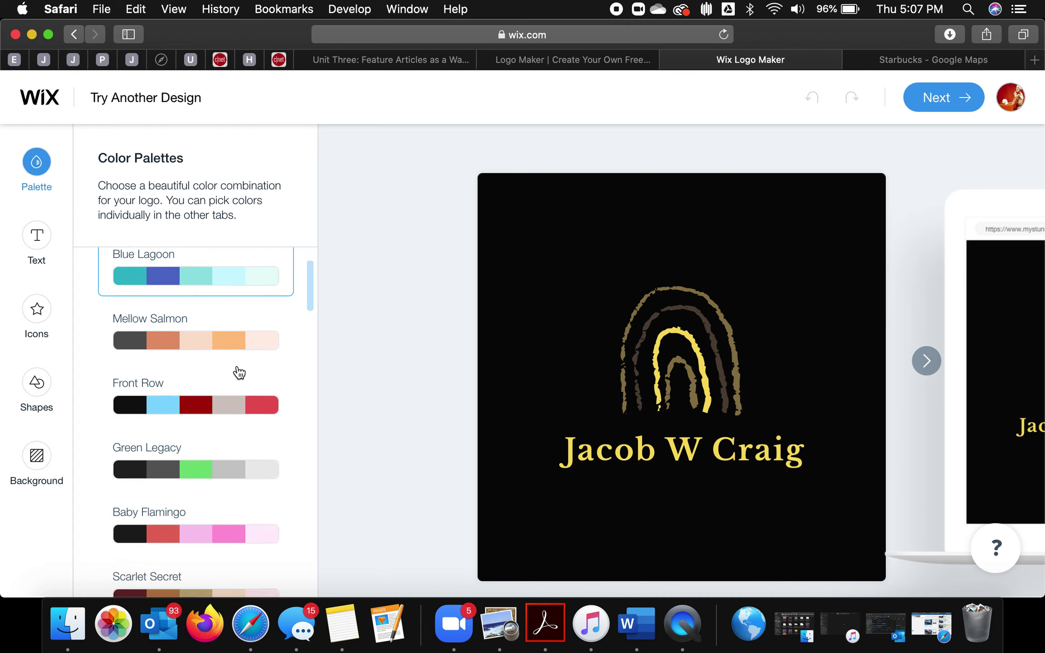
pyautogui.scroll(-10, 239, 372)
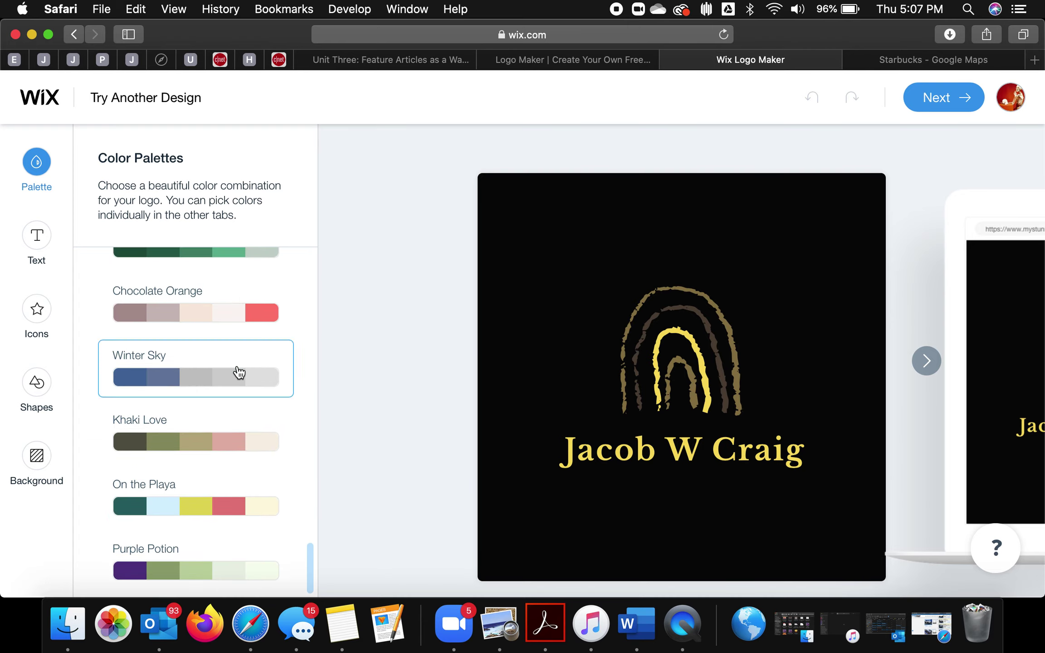
pyautogui.scroll(10, 239, 372)
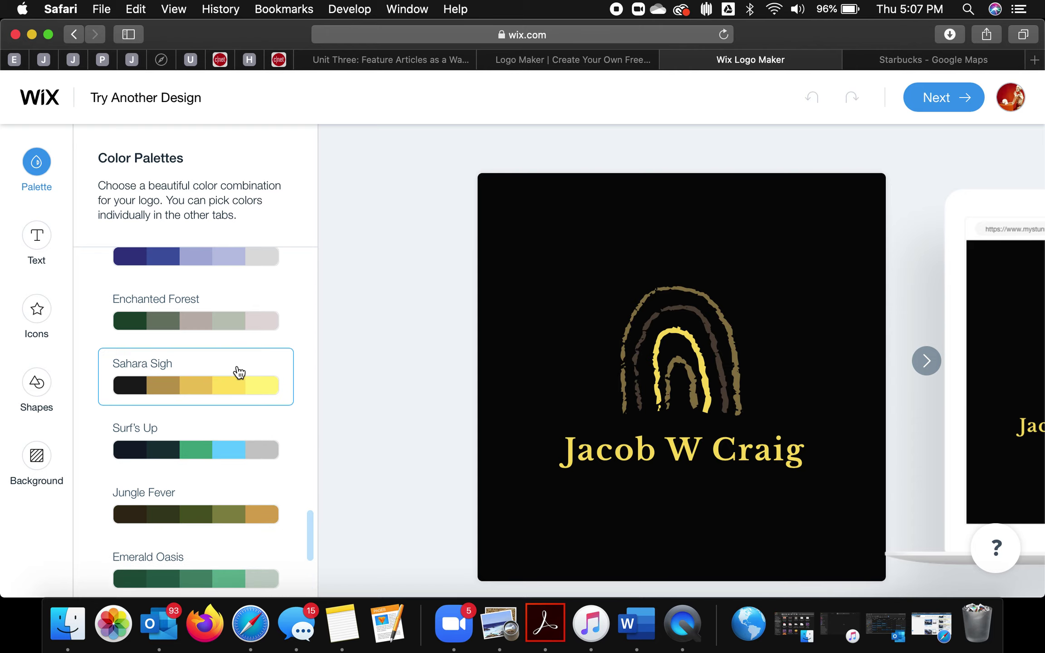
pyautogui.scroll(5, 240, 372)
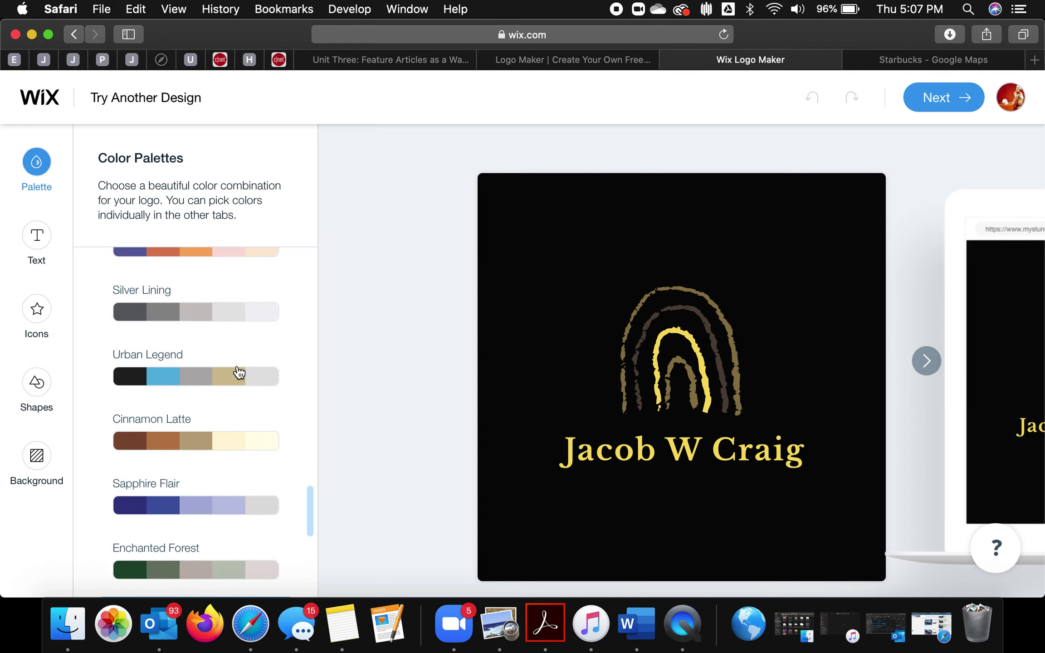
pyautogui.click(232, 386)
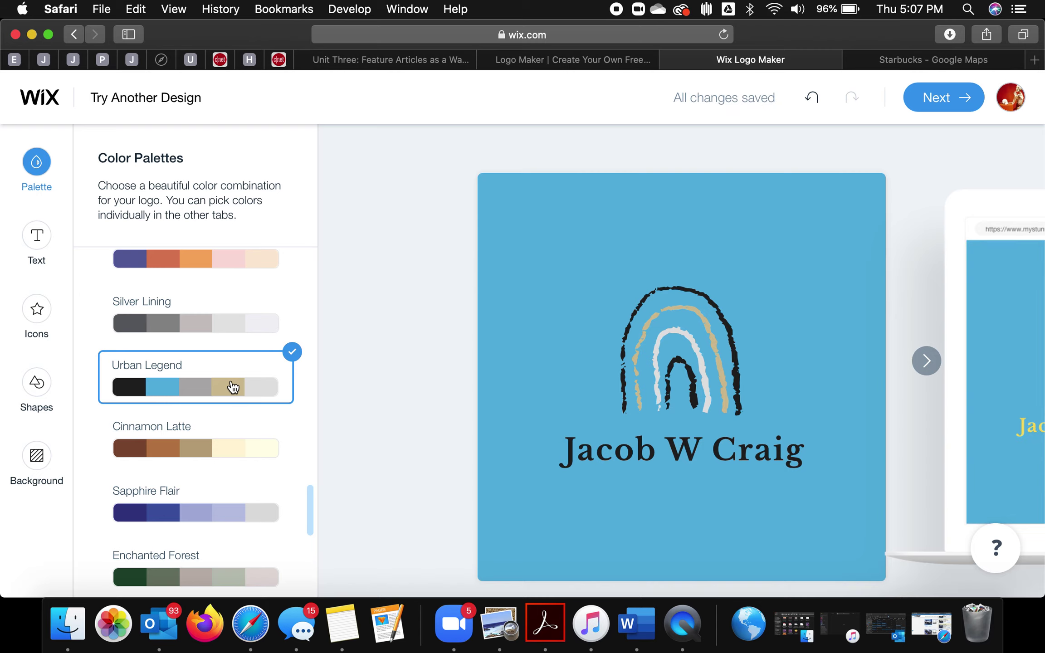
pyautogui.scroll(4, 231, 380)
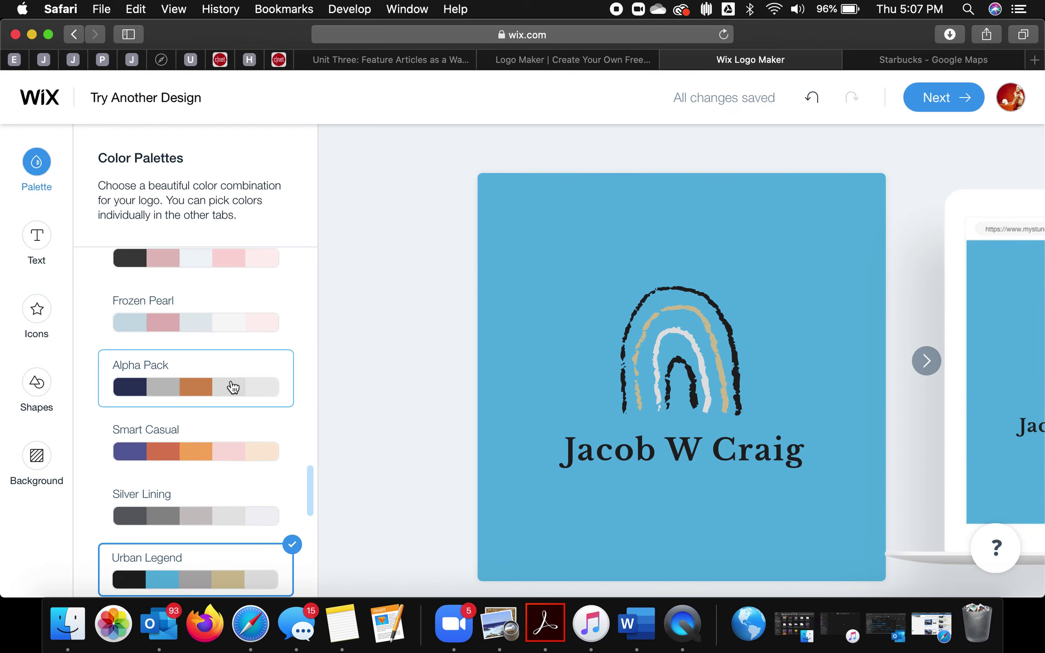
pyautogui.scroll(1, 233, 386)
pyautogui.click(133, 348)
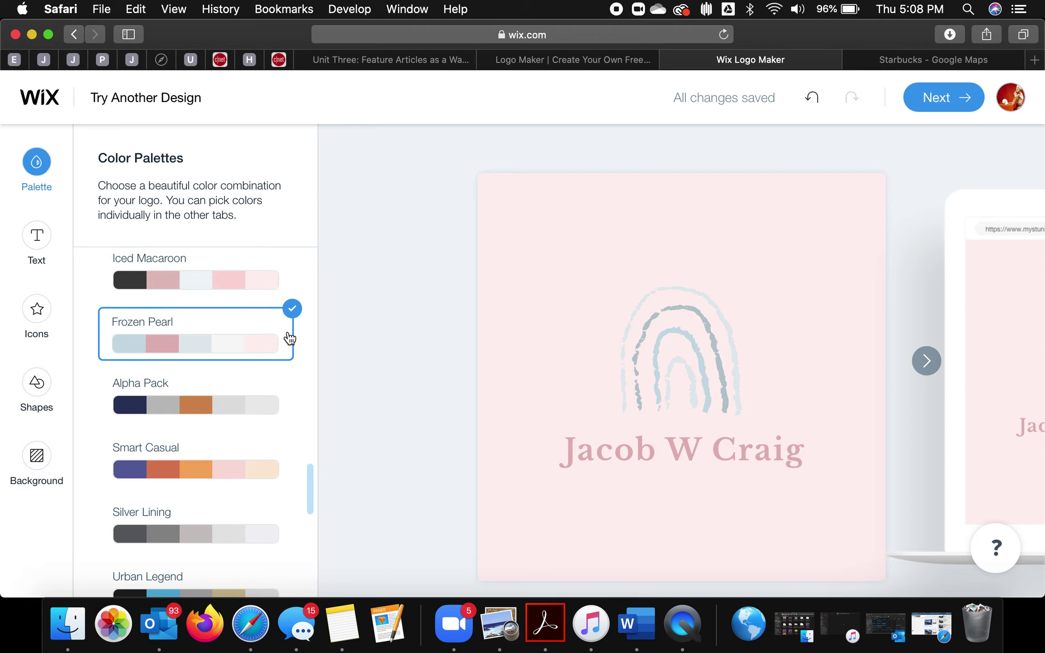
pyautogui.scroll(2, 289, 336)
pyautogui.scroll(2, 286, 337)
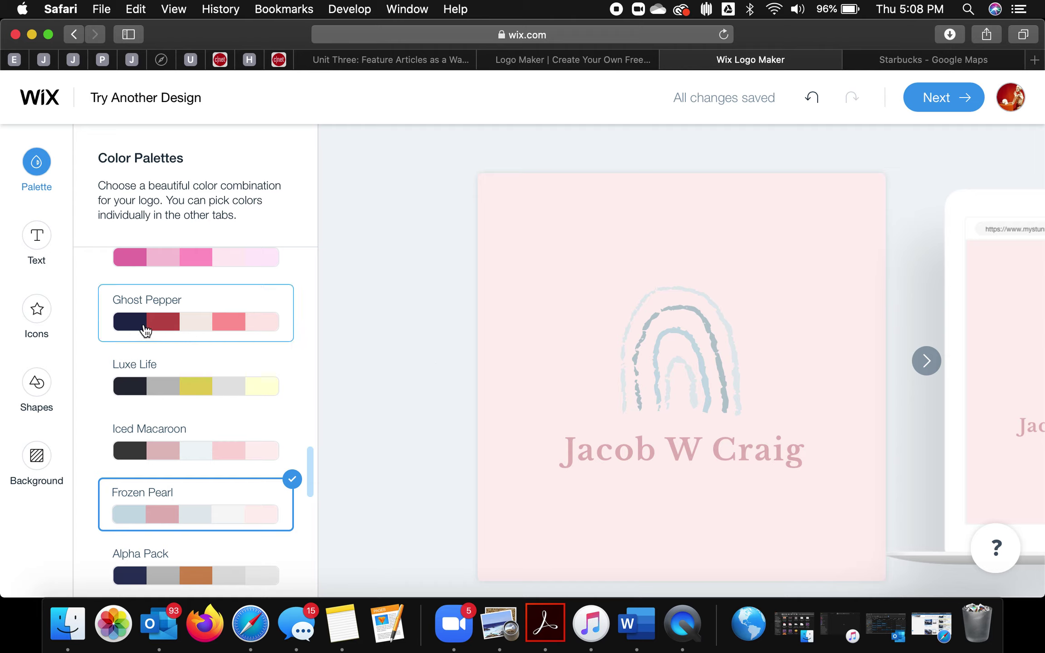
pyautogui.scroll(5, 251, 298)
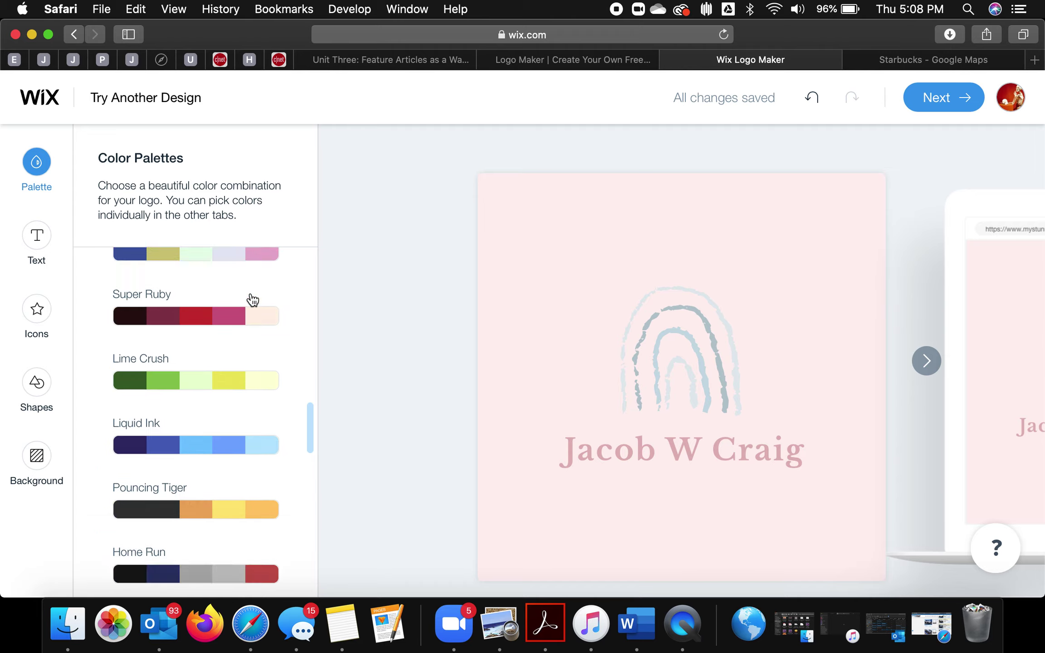
pyautogui.click(222, 420)
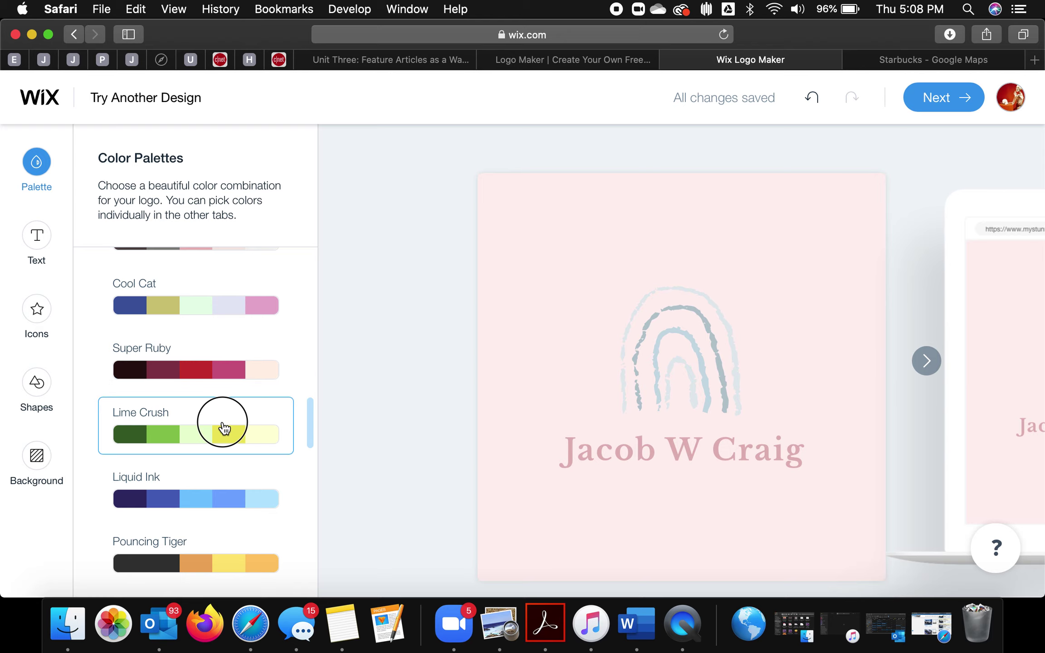
# Step: Try Modern Balance, Sahara Sigh, Jungle Fever, Winter Sky, On the Playa and Purple Potion palettes
pyautogui.scroll(8, 225, 428)
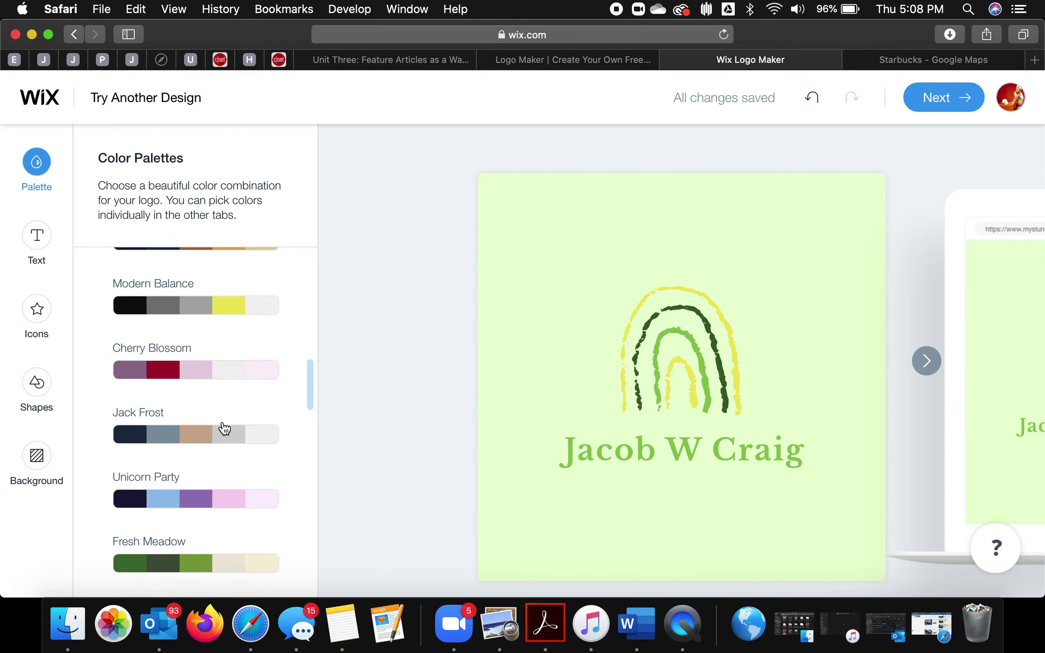
pyautogui.click(228, 388)
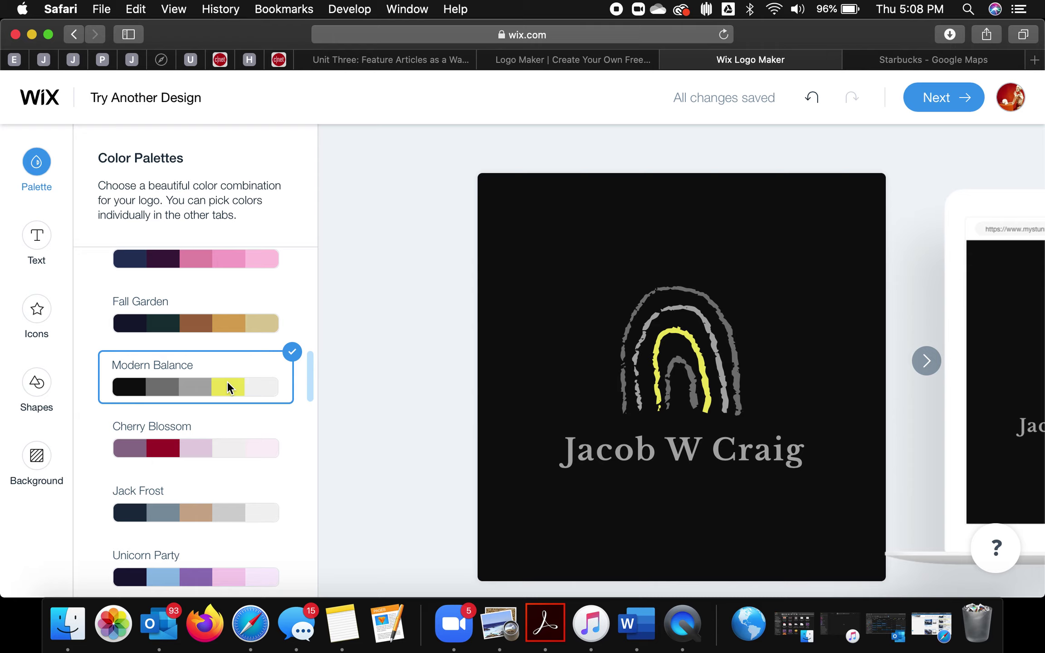
pyautogui.scroll(4, 228, 388)
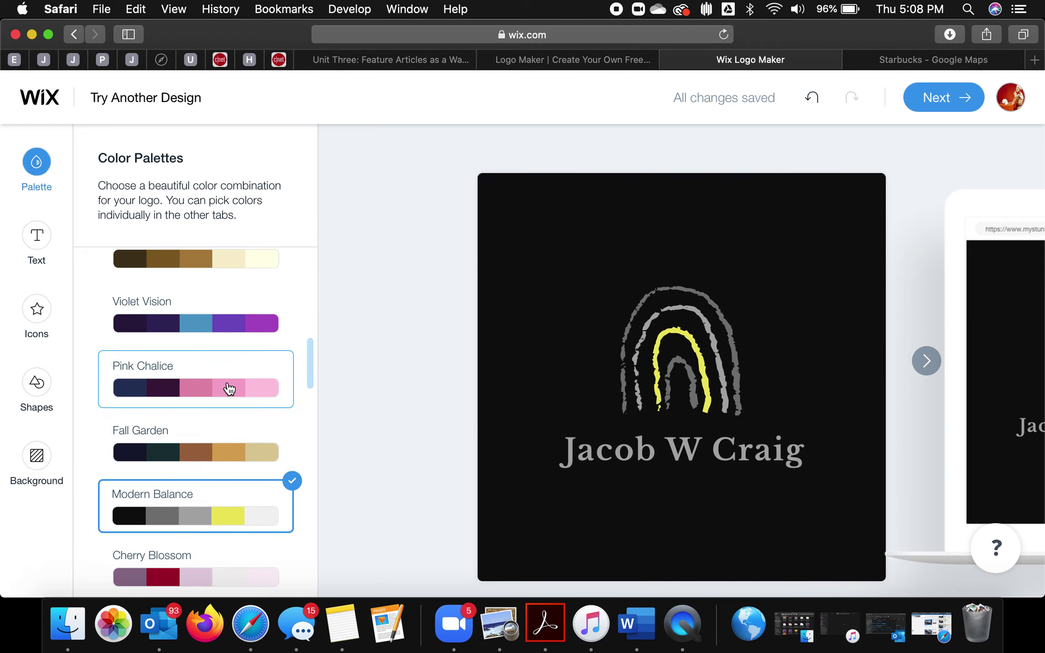
pyautogui.scroll(20, 229, 389)
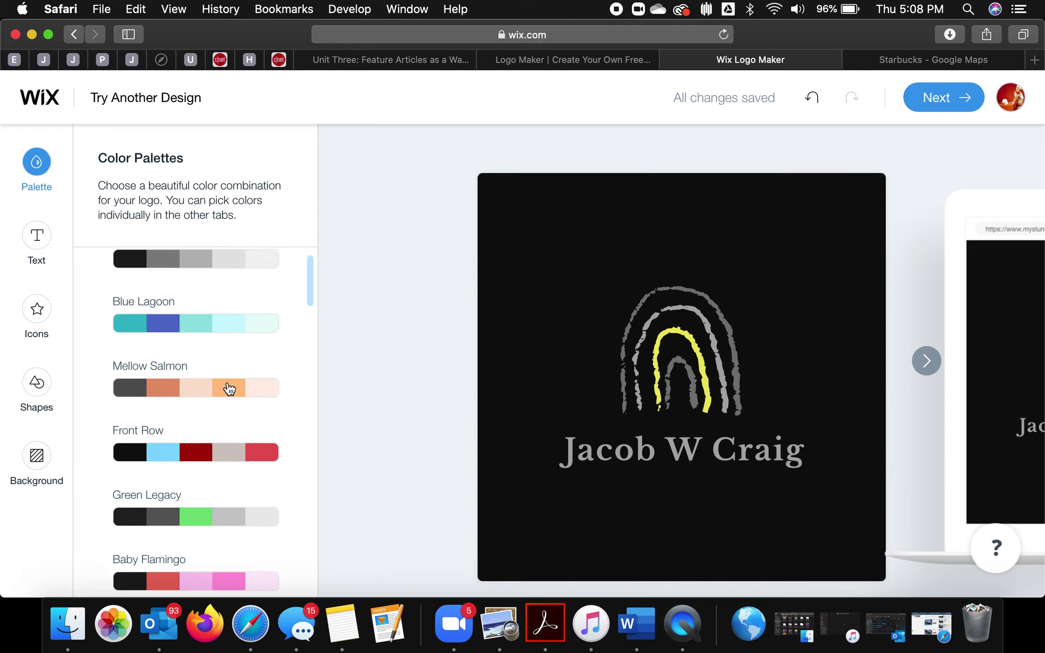
pyautogui.scroll(2, 229, 389)
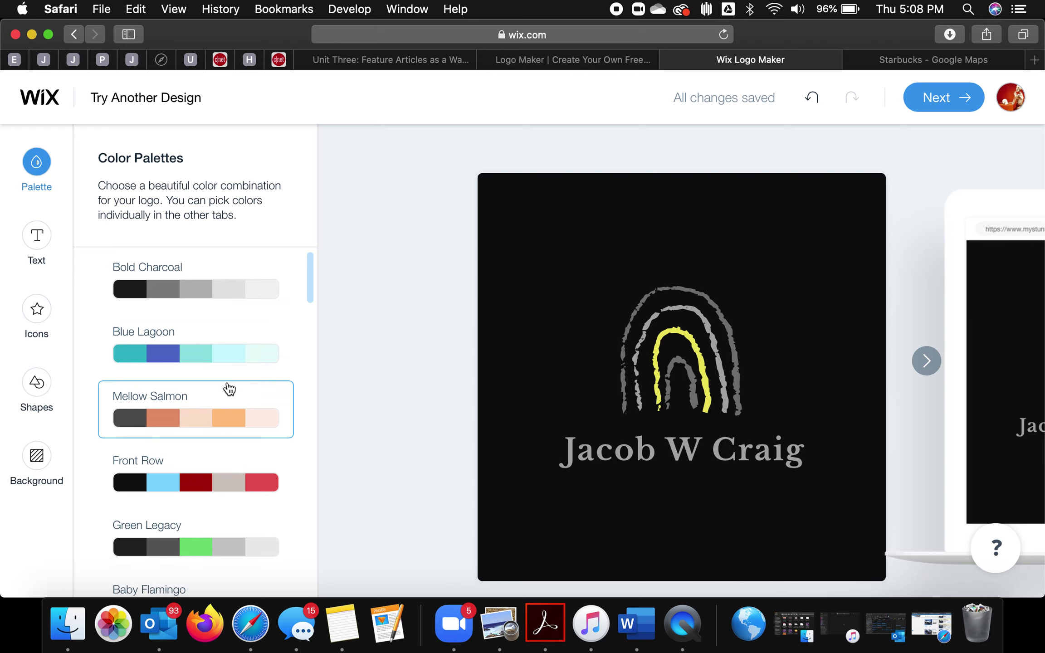
pyautogui.scroll(-20, 229, 389)
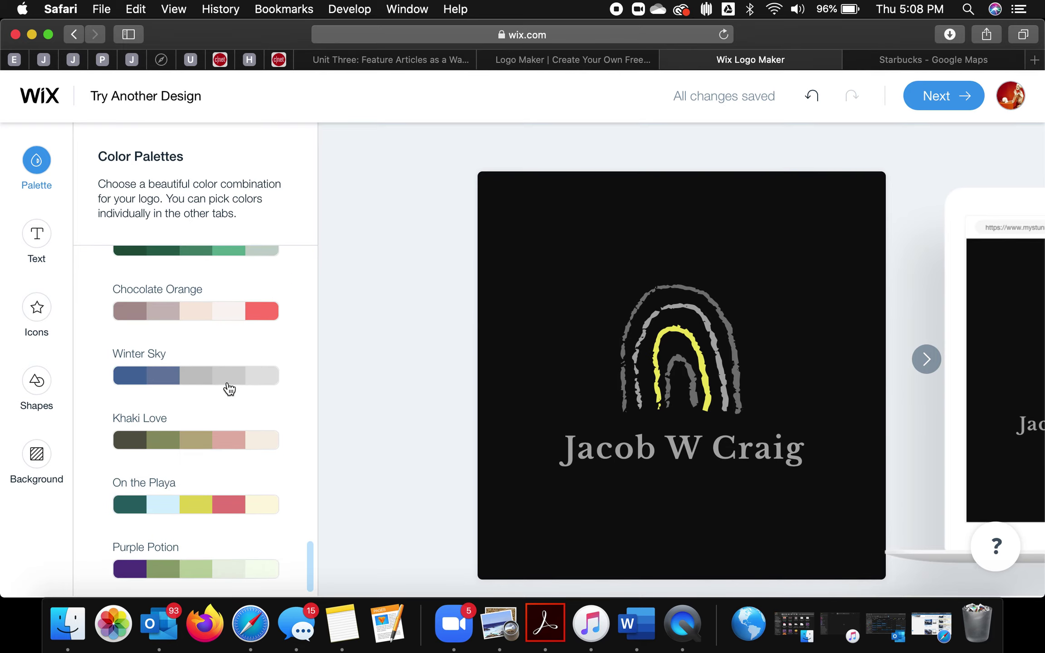
pyautogui.scroll(6, 229, 389)
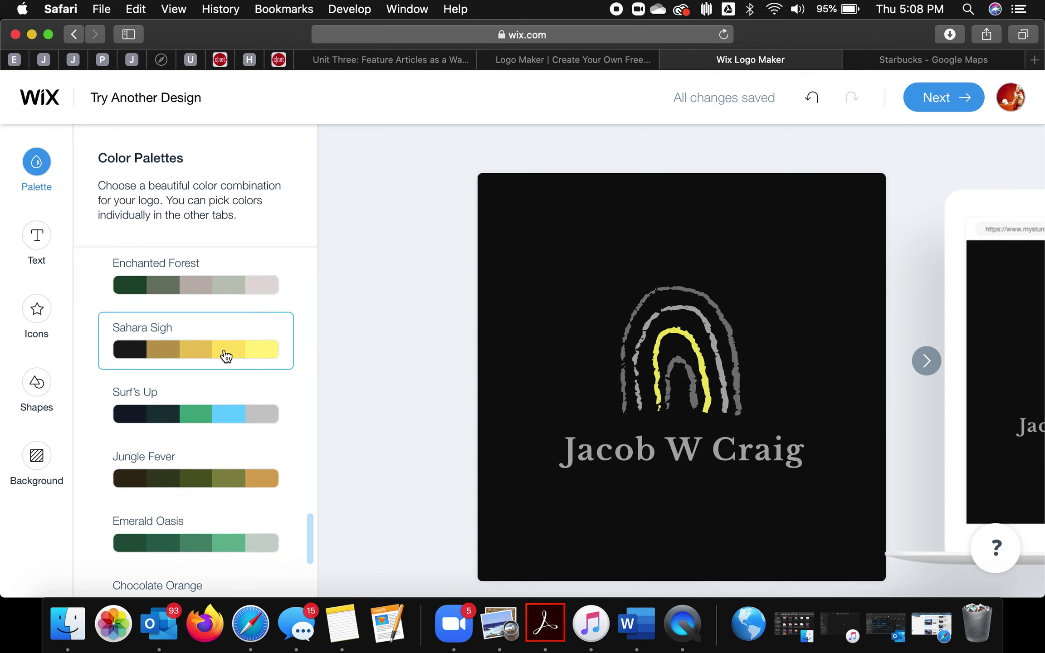
pyautogui.click(225, 353)
pyautogui.click(221, 463)
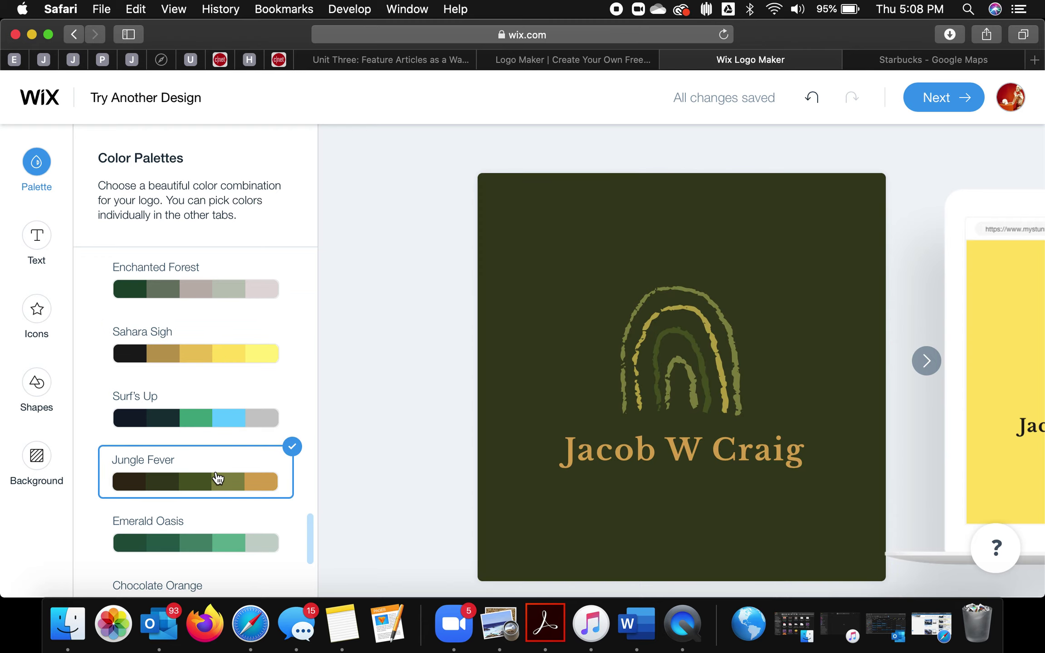
pyautogui.scroll(-5, 216, 476)
pyautogui.click(216, 457)
pyautogui.scroll(-3, 217, 457)
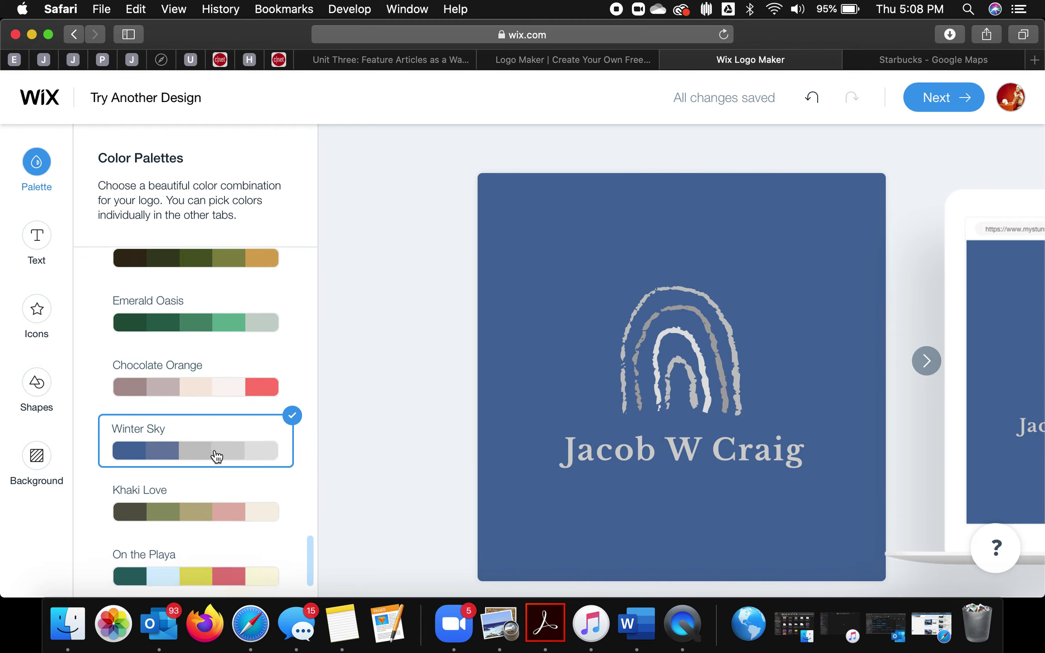
pyautogui.click(195, 518)
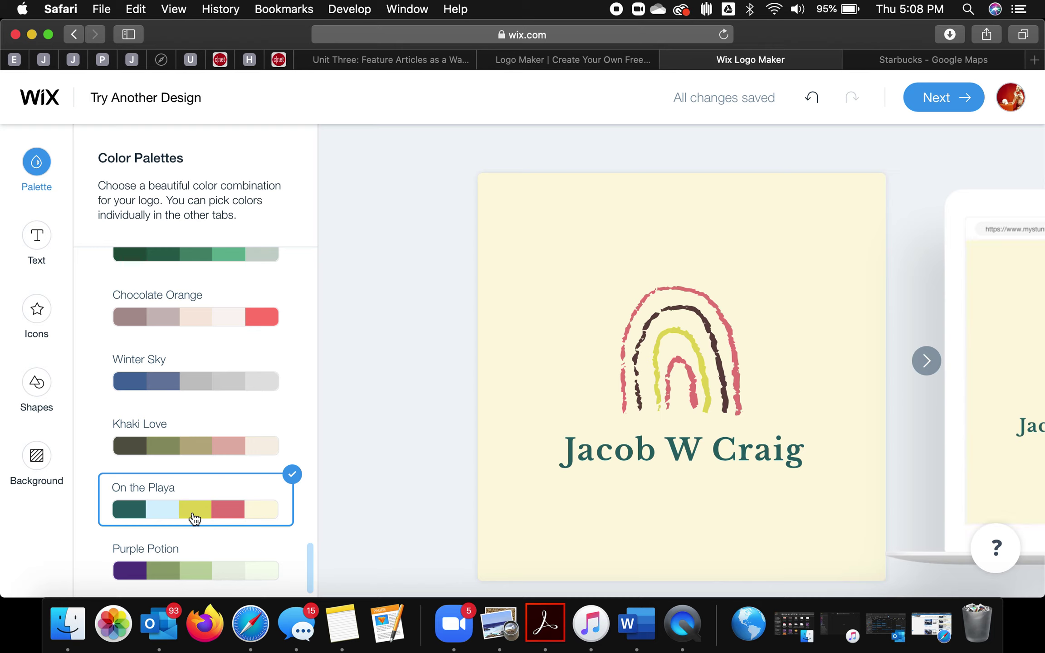
pyautogui.click(186, 574)
# Step: Try Enchanted Forest, Cinnamon Latte, Urban Legend and Smart Casual, then settle on Silver Lining
pyautogui.scroll(8, 217, 508)
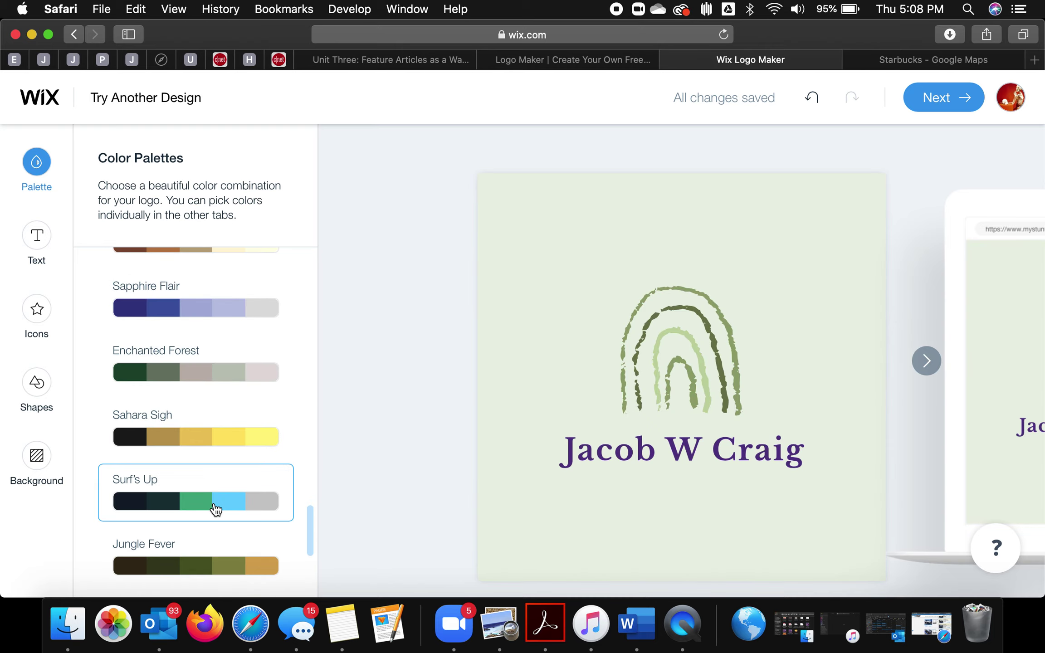
pyautogui.click(217, 366)
pyautogui.scroll(3, 219, 367)
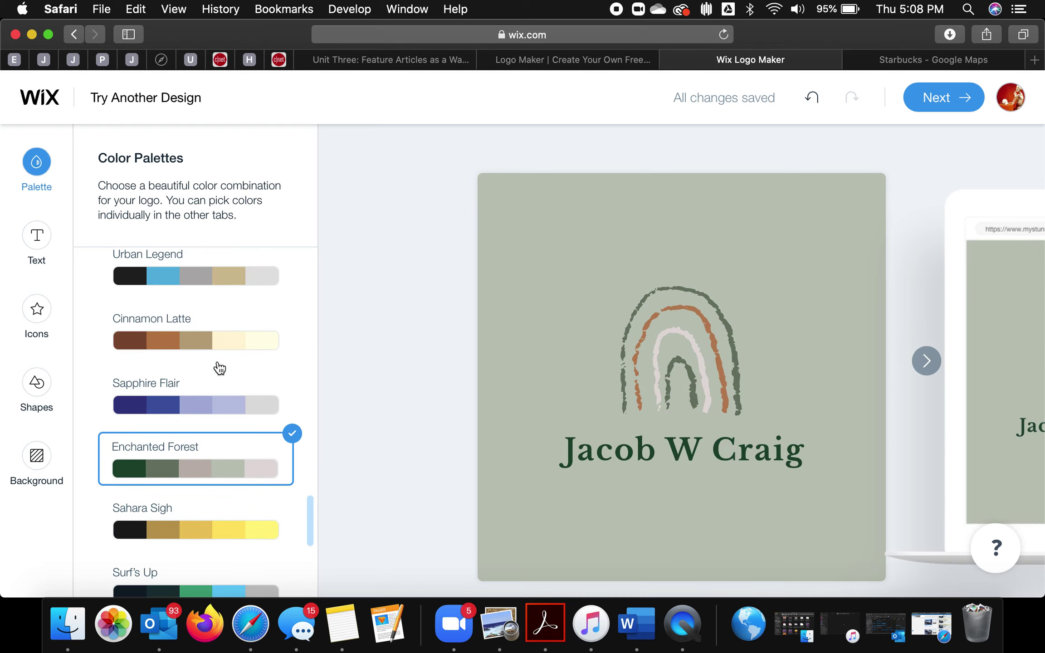
pyautogui.click(222, 345)
pyautogui.click(222, 277)
pyautogui.scroll(1, 223, 282)
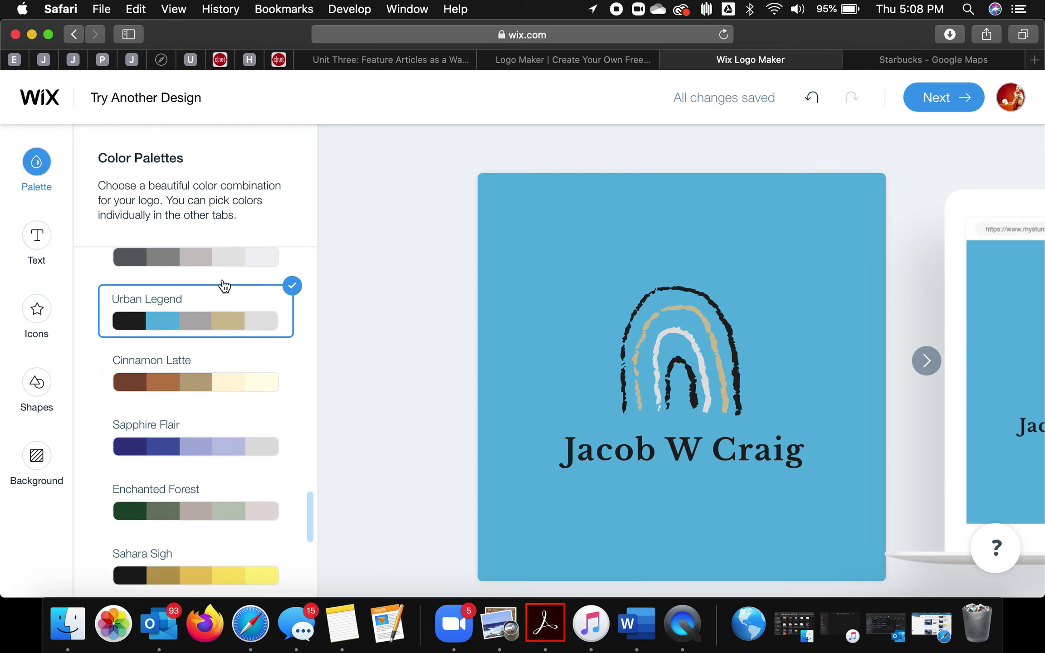
pyautogui.scroll(2, 223, 283)
pyautogui.click(222, 337)
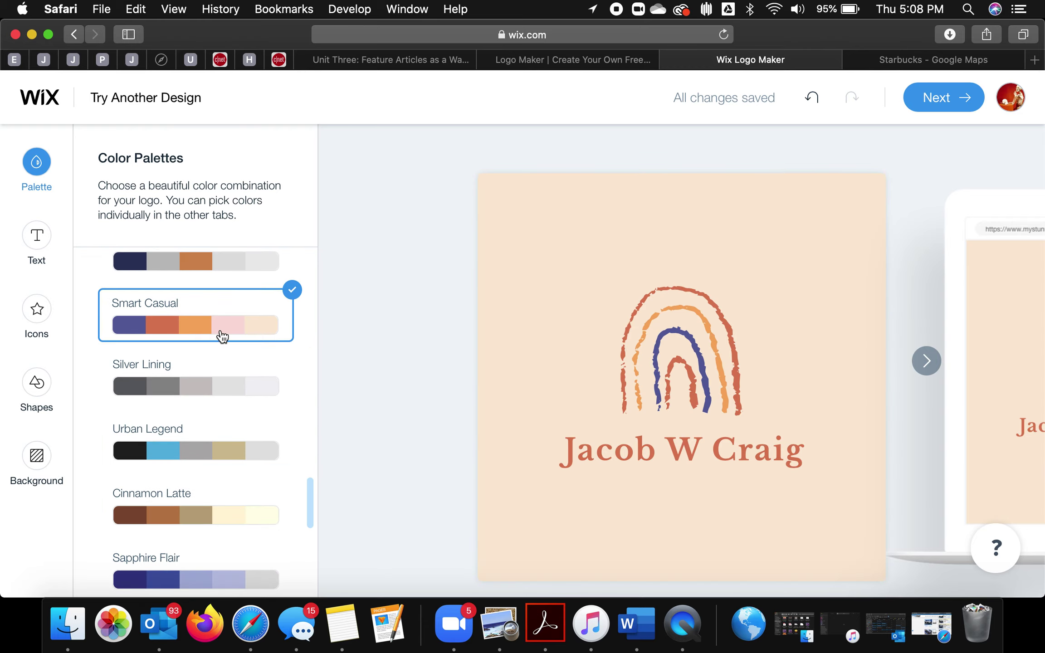
pyautogui.scroll(2, 223, 336)
pyautogui.click(207, 462)
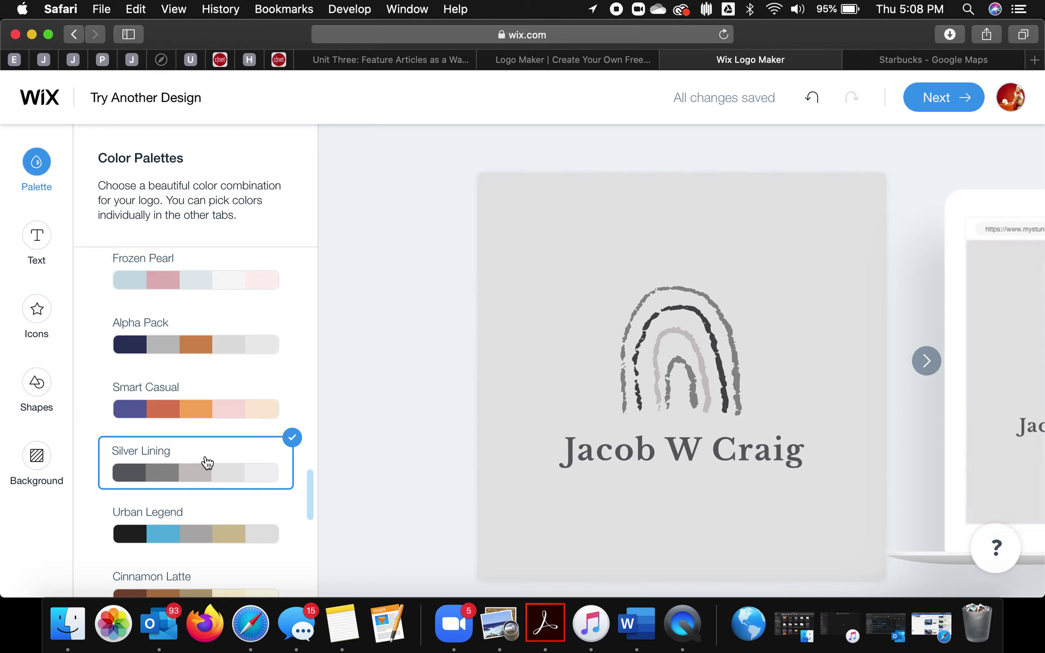
# Step: Bring up the business name's font list from the Text settings
pyautogui.scroll(3, 208, 462)
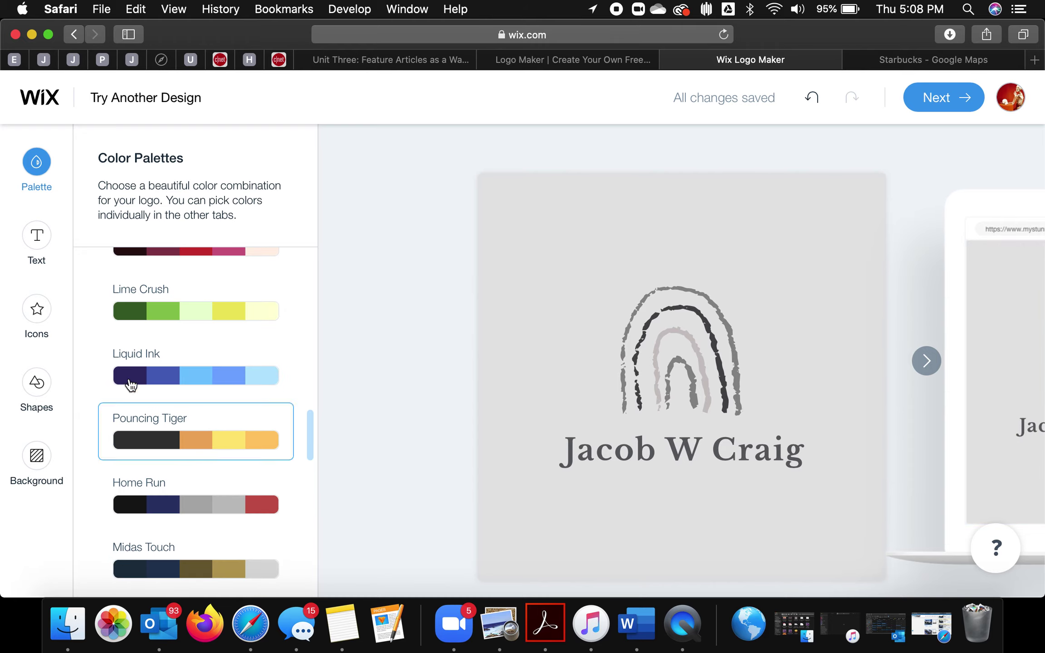
pyautogui.click(38, 237)
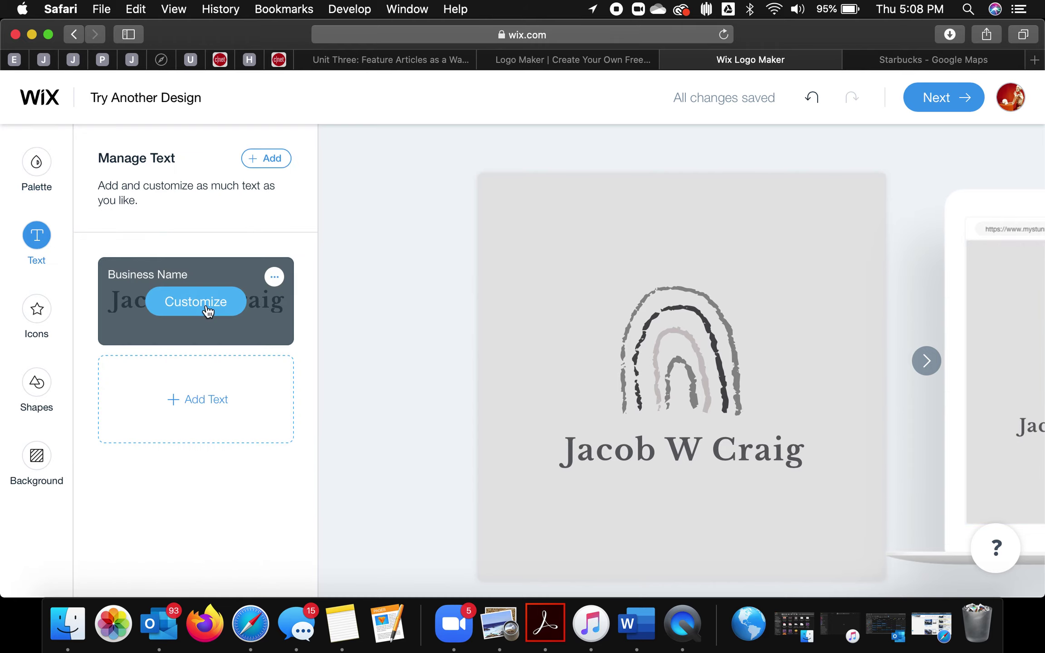
pyautogui.click(204, 302)
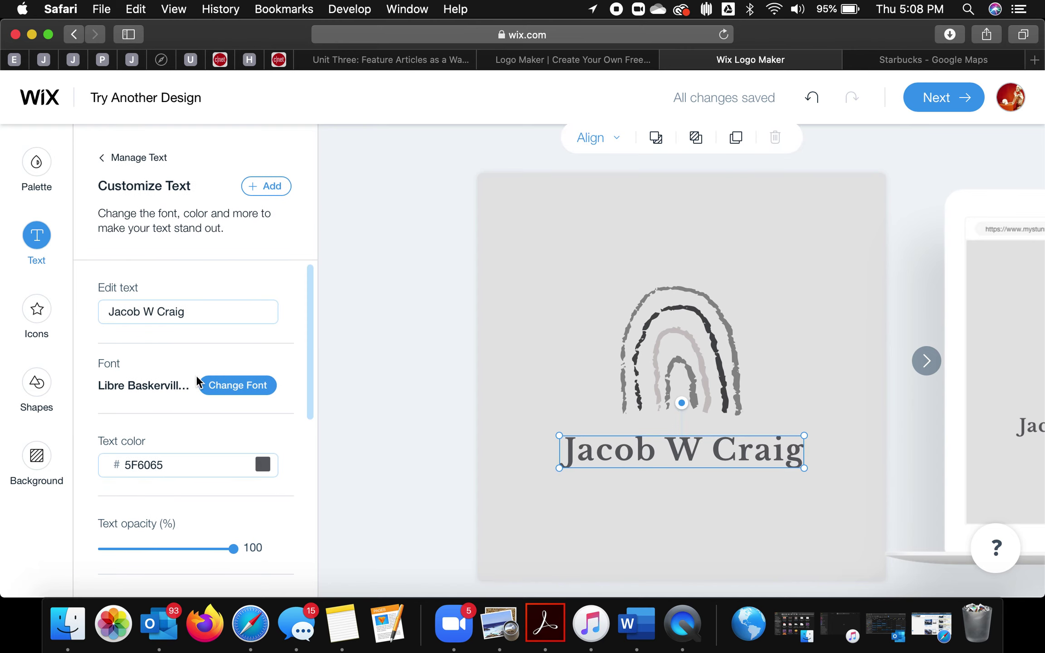
pyautogui.click(223, 387)
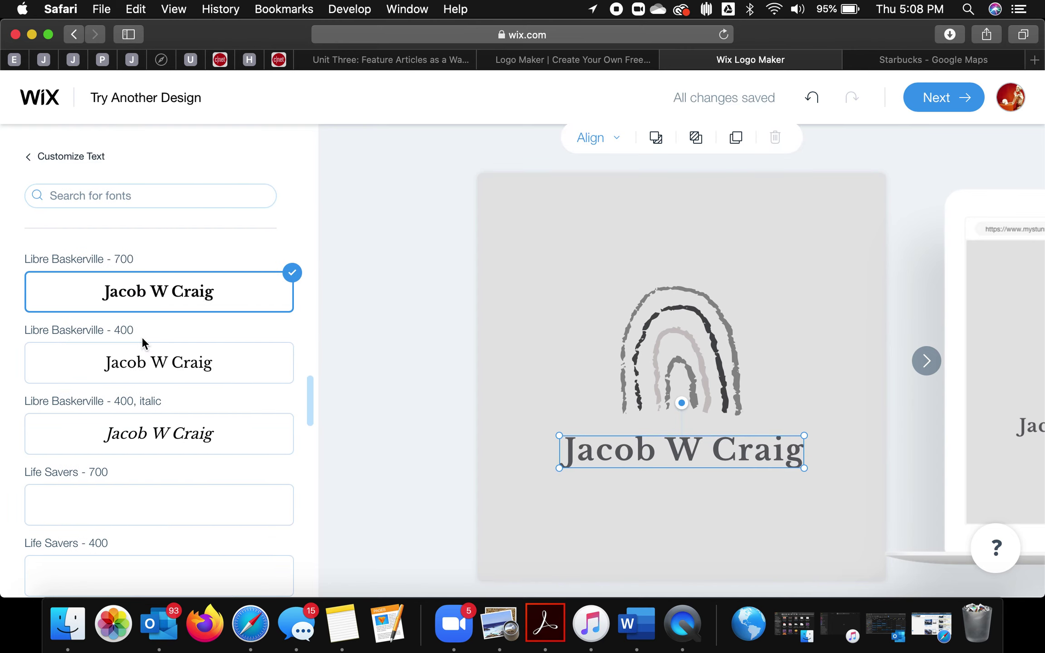
# Step: Preview the name in Monoton, then Montserrat Alternates 200 and 500
pyautogui.scroll(-3, 261, 467)
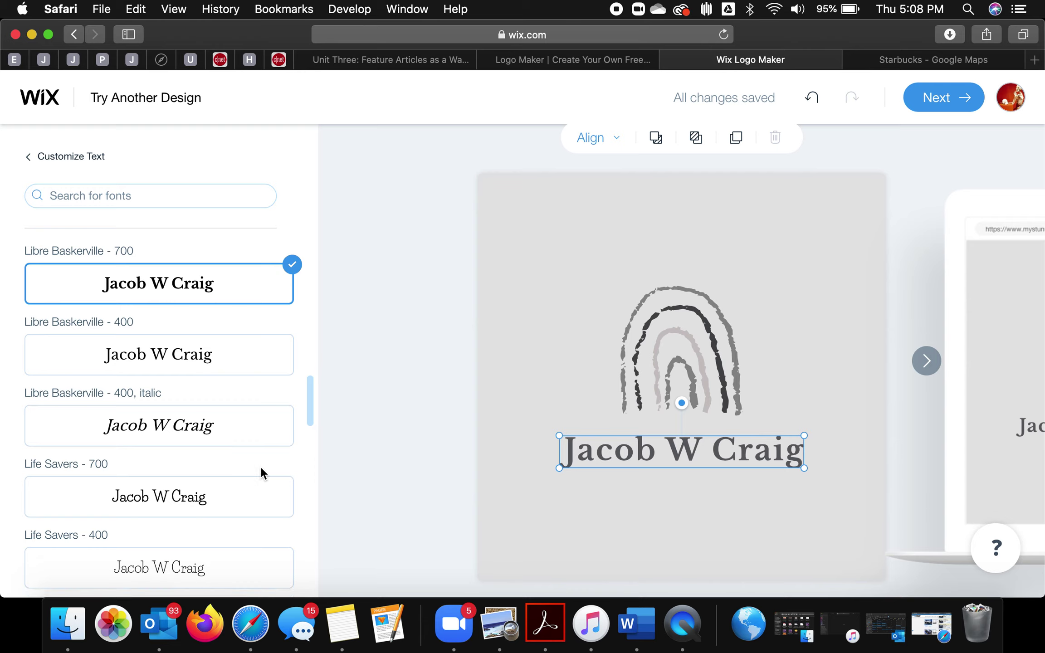
pyautogui.scroll(-10, 262, 473)
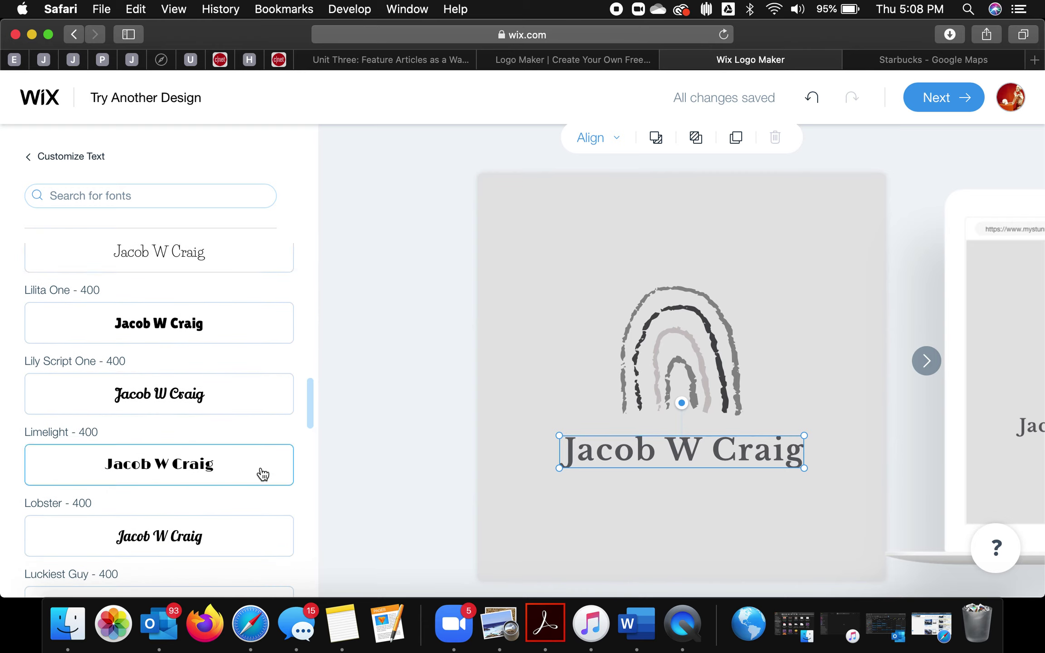
pyautogui.scroll(-9, 262, 473)
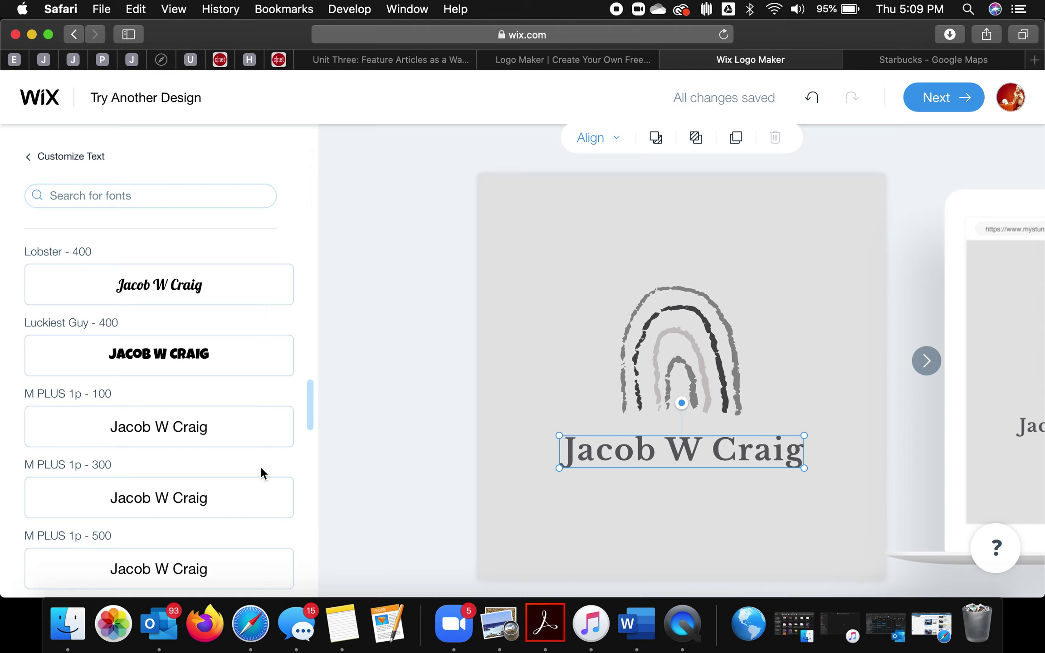
pyautogui.scroll(-8, 261, 470)
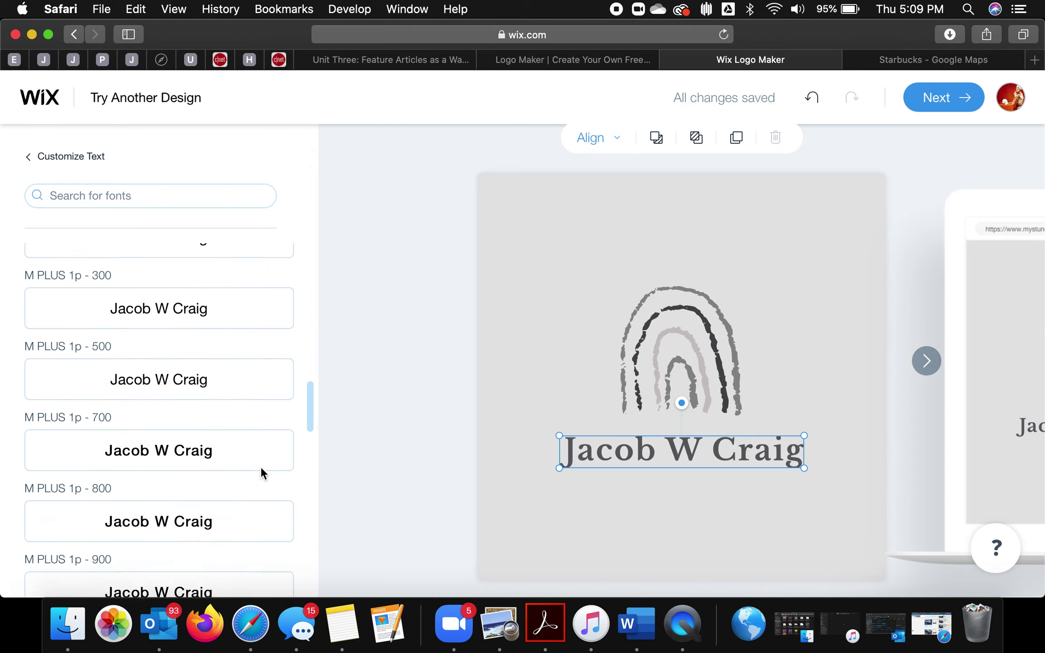
pyautogui.scroll(-5, 261, 471)
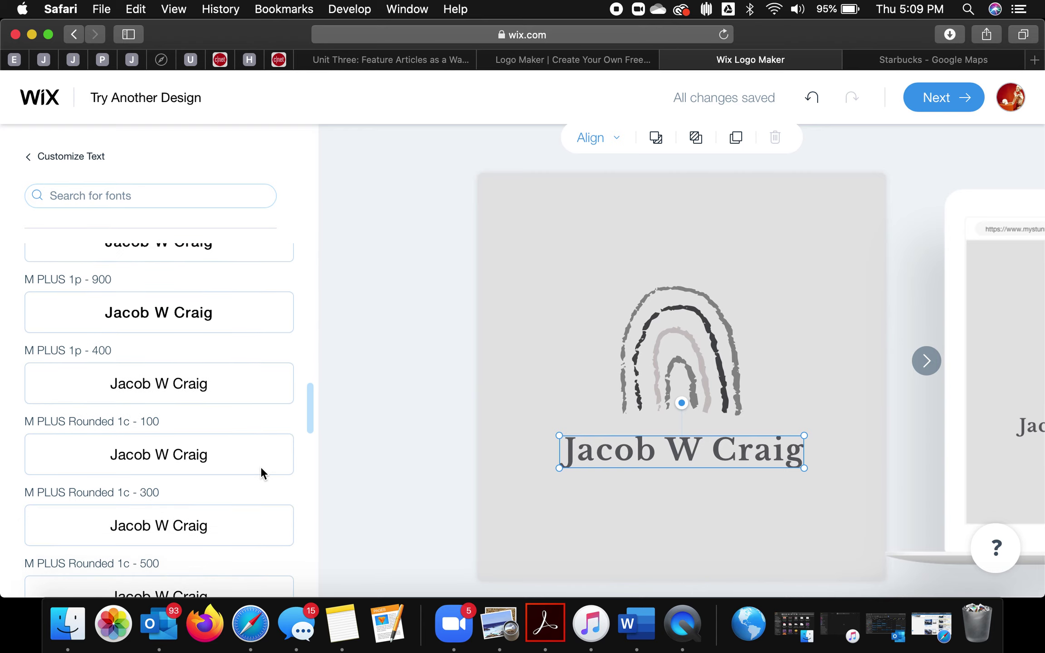
pyautogui.scroll(-10, 226, 500)
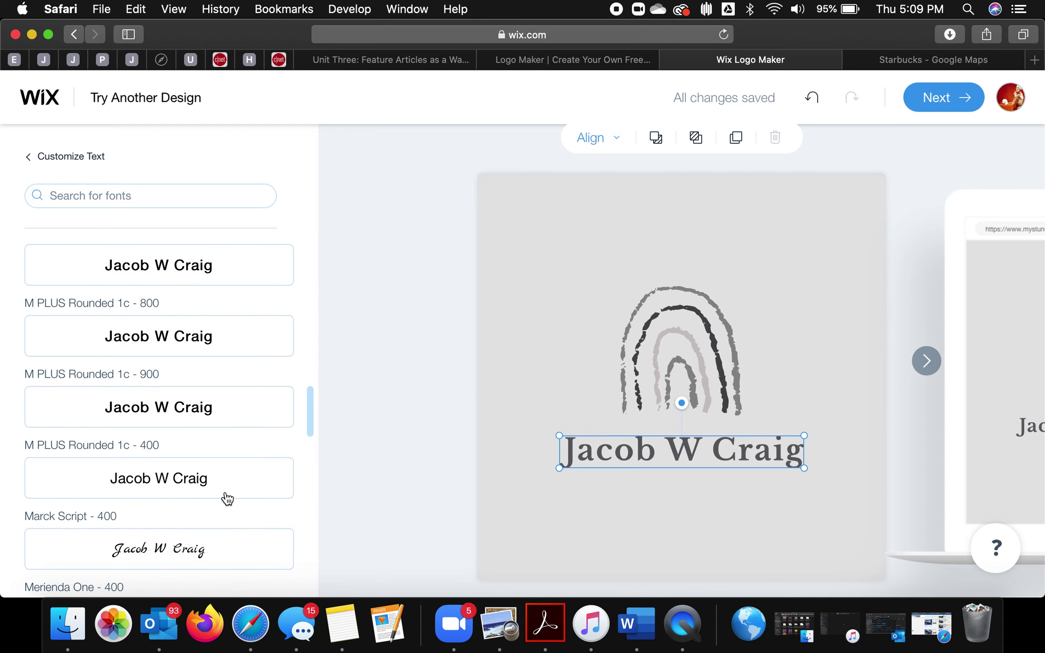
pyautogui.scroll(-5, 227, 499)
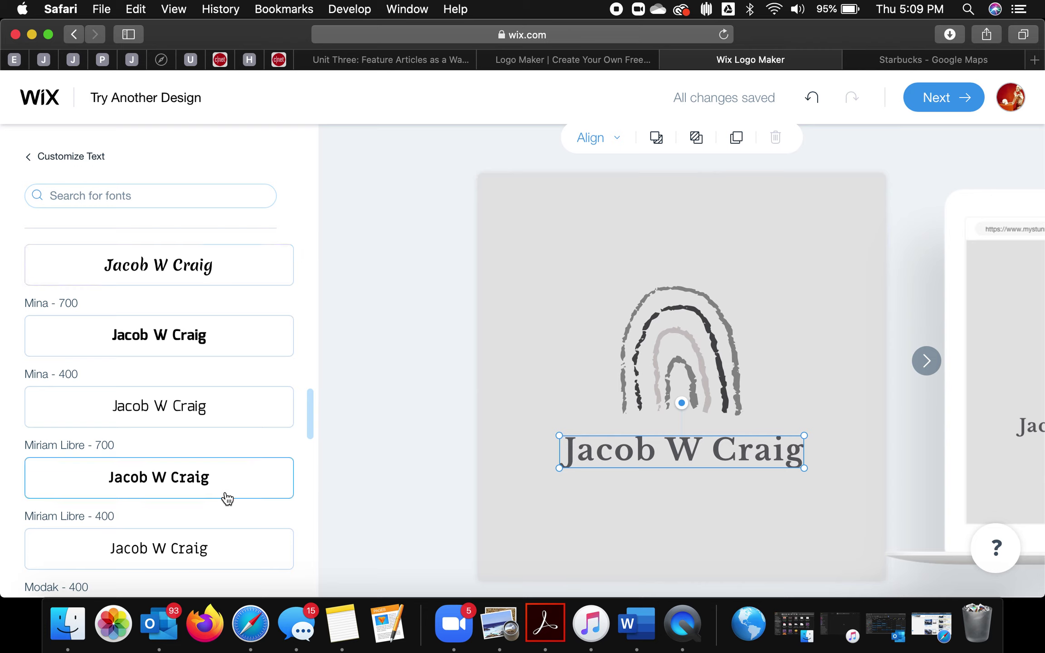
pyautogui.scroll(-10, 227, 499)
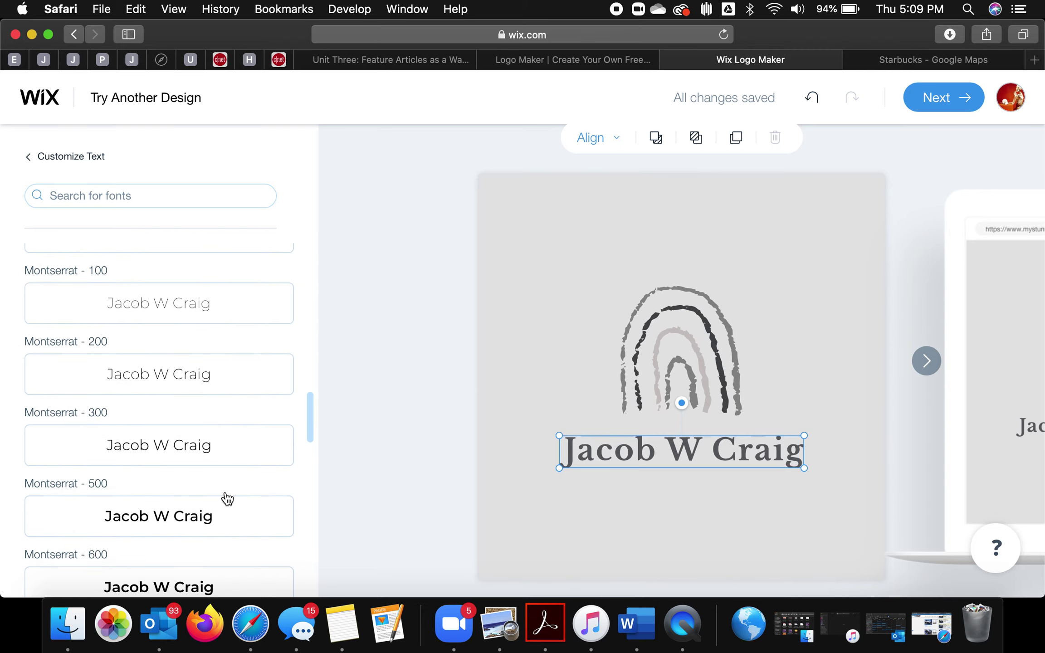
pyautogui.scroll(3, 228, 499)
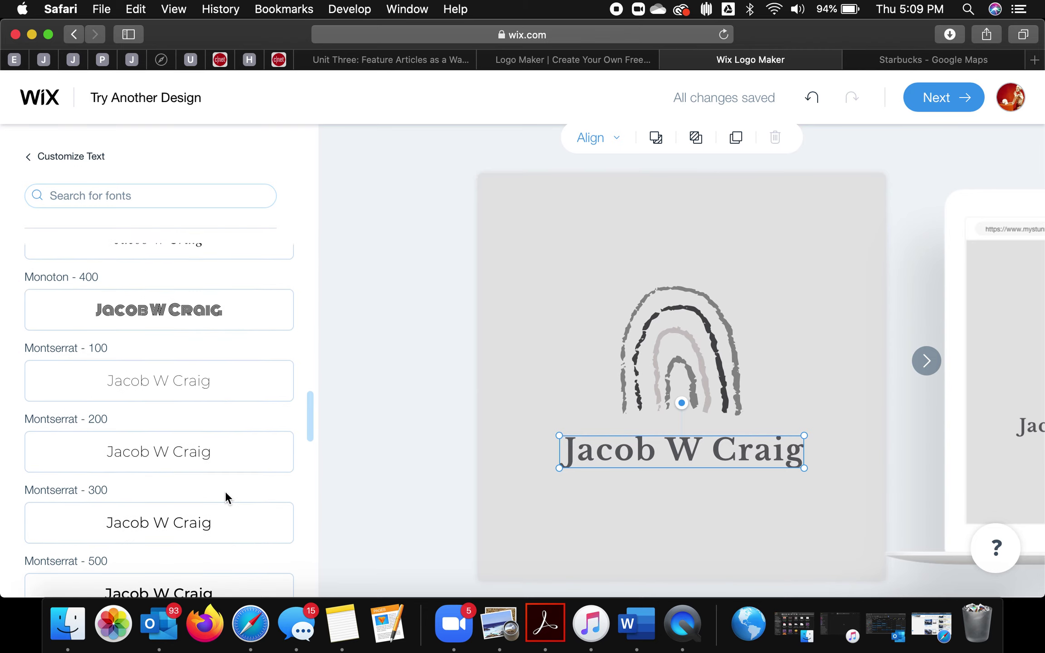
pyautogui.click(222, 326)
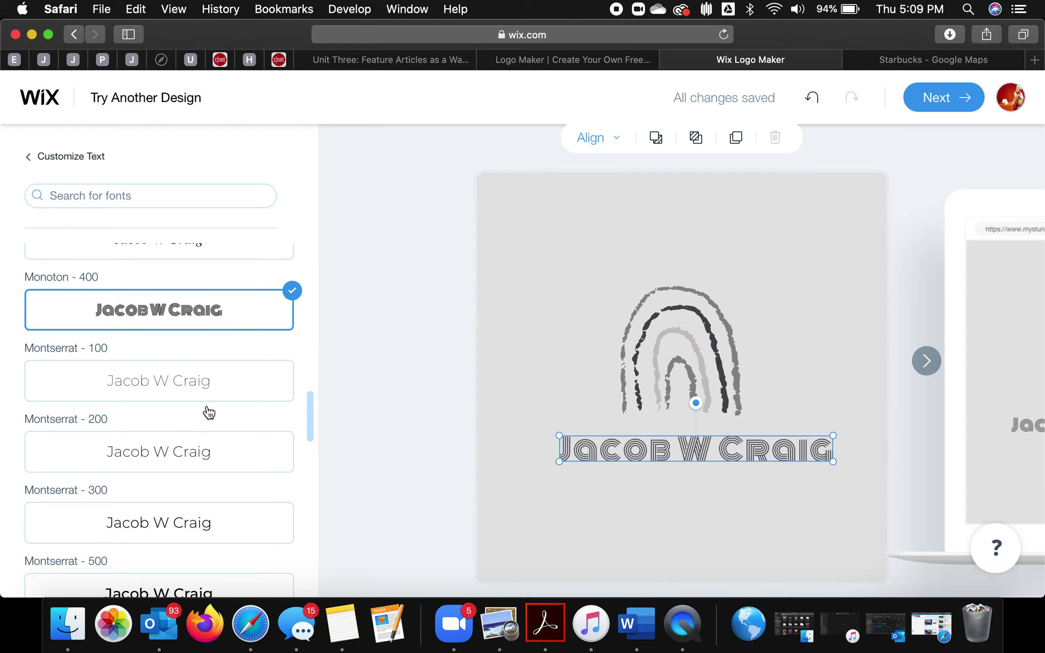
pyautogui.scroll(-10, 197, 531)
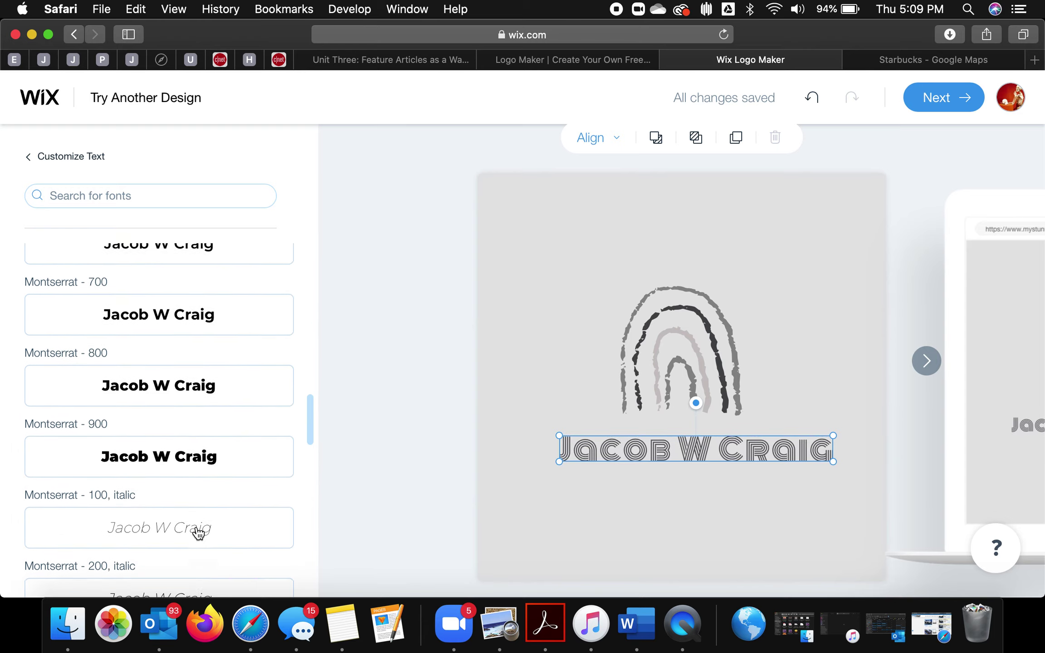
pyautogui.scroll(-15, 199, 533)
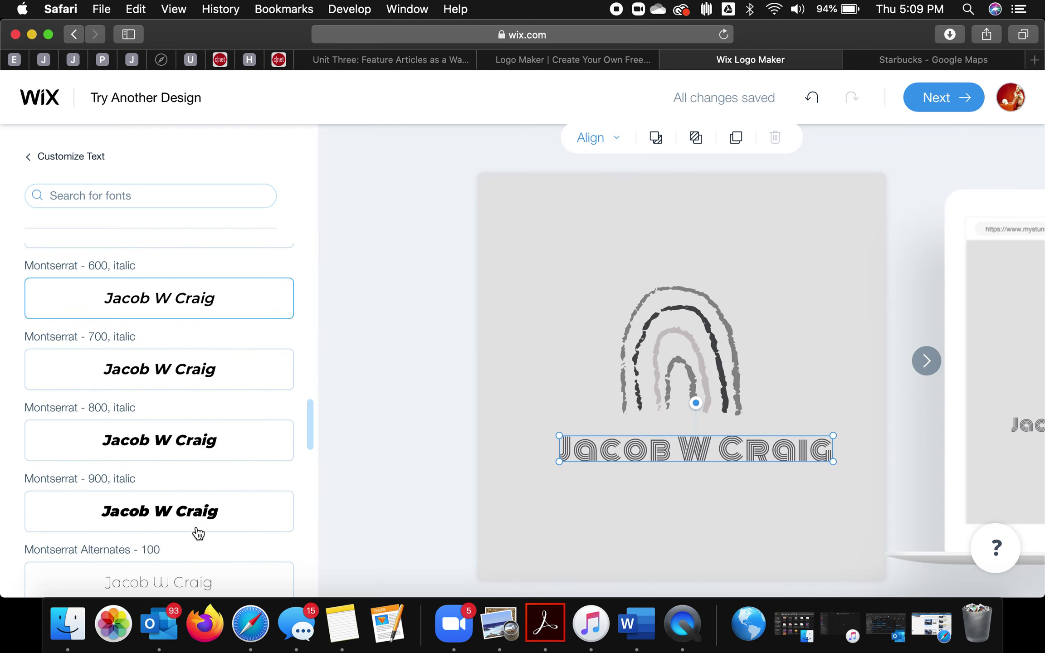
pyautogui.scroll(-12, 198, 533)
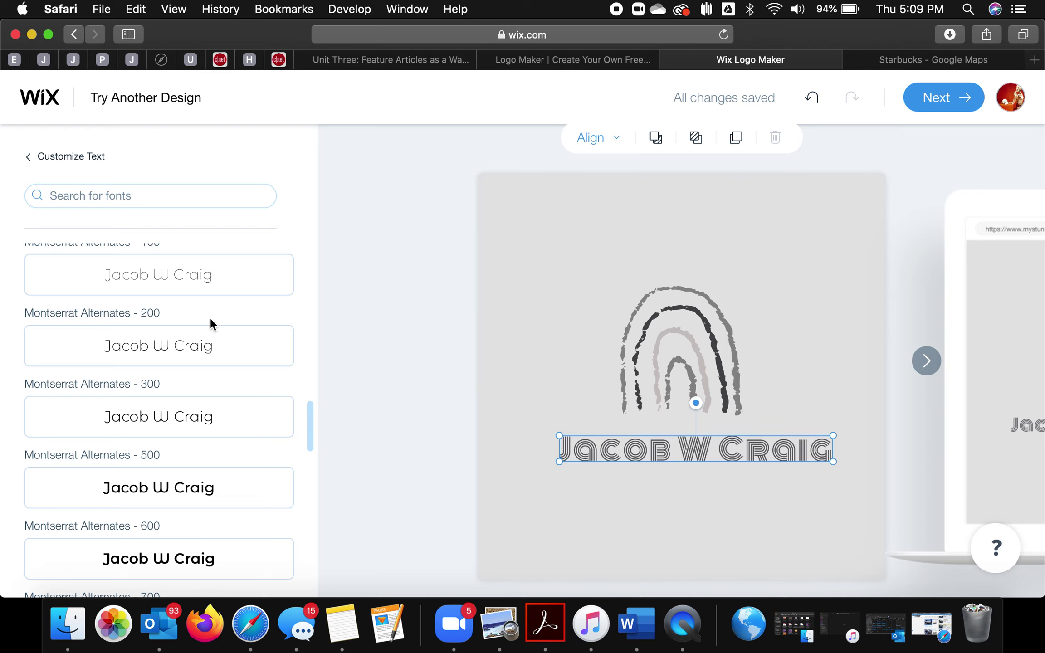
pyautogui.click(203, 352)
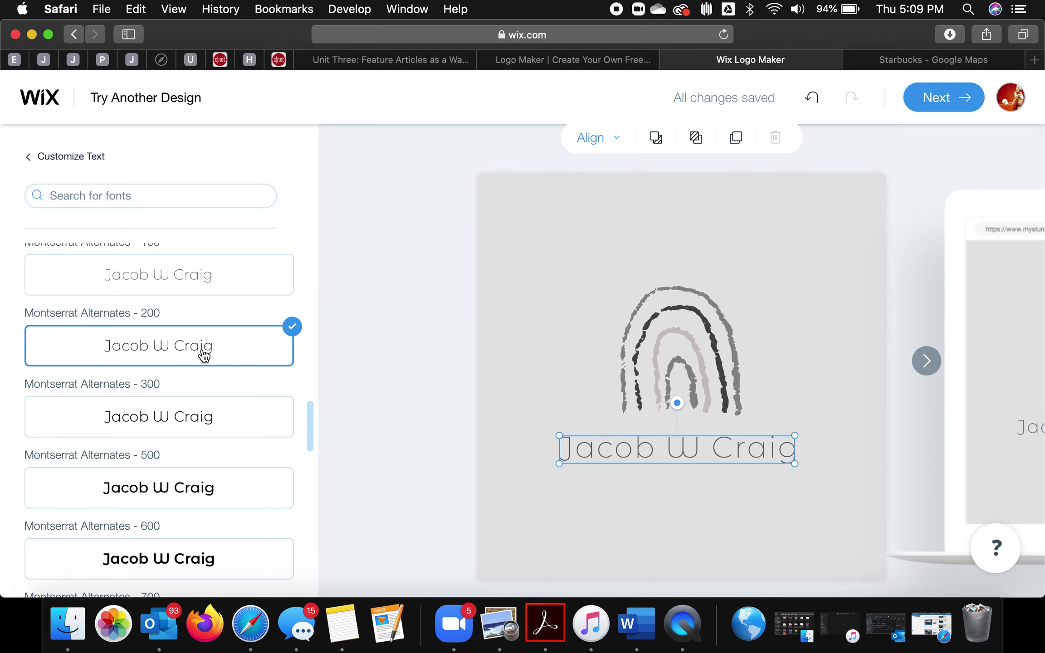
pyautogui.click(189, 489)
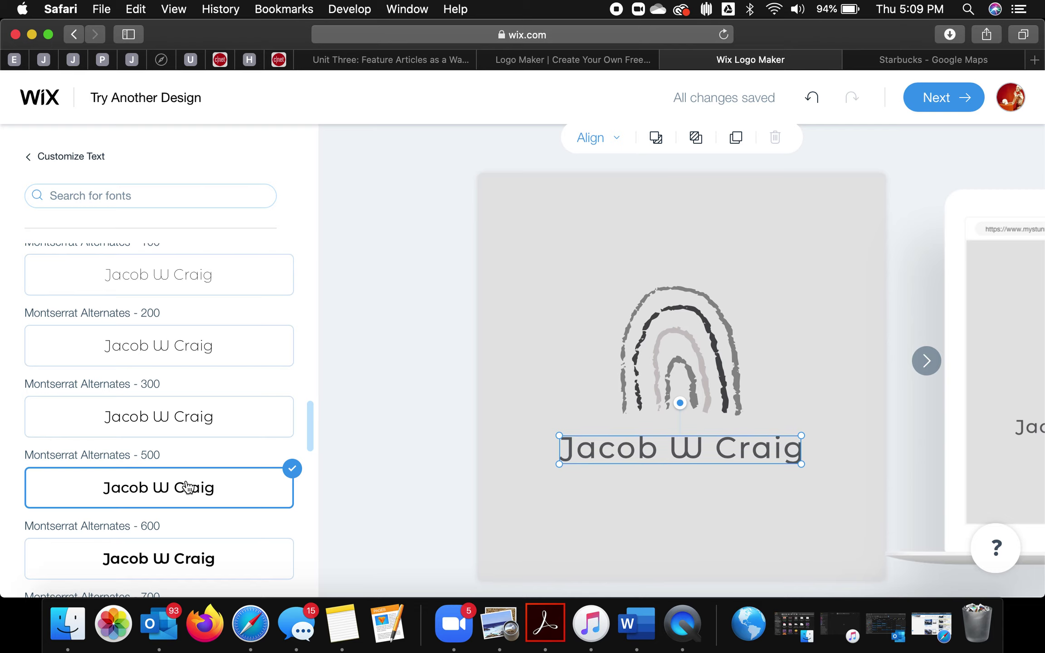
# Step: Set the name in Noto Sans 700 and centre it beneath the rainbow
pyautogui.scroll(-20, 189, 488)
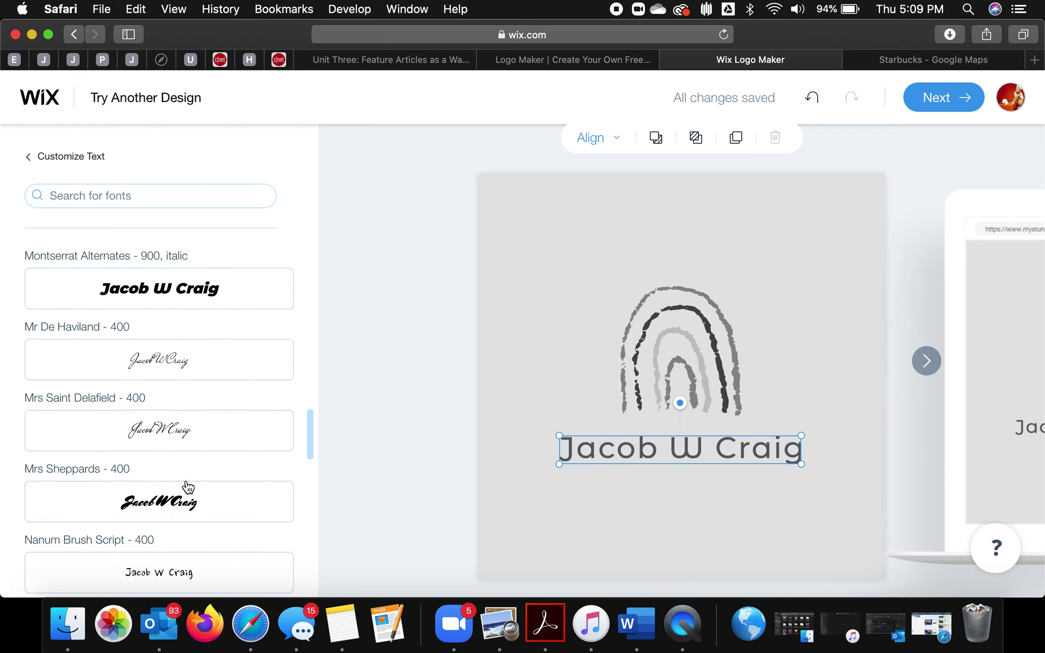
pyautogui.scroll(-10, 188, 487)
pyautogui.scroll(2, 185, 479)
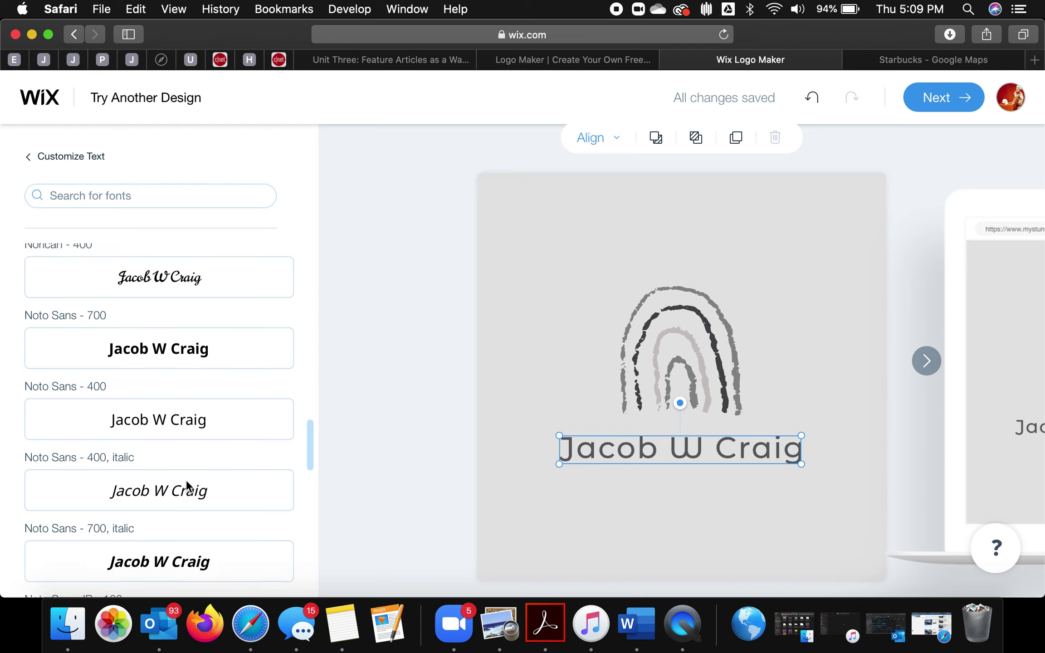
pyautogui.click(194, 424)
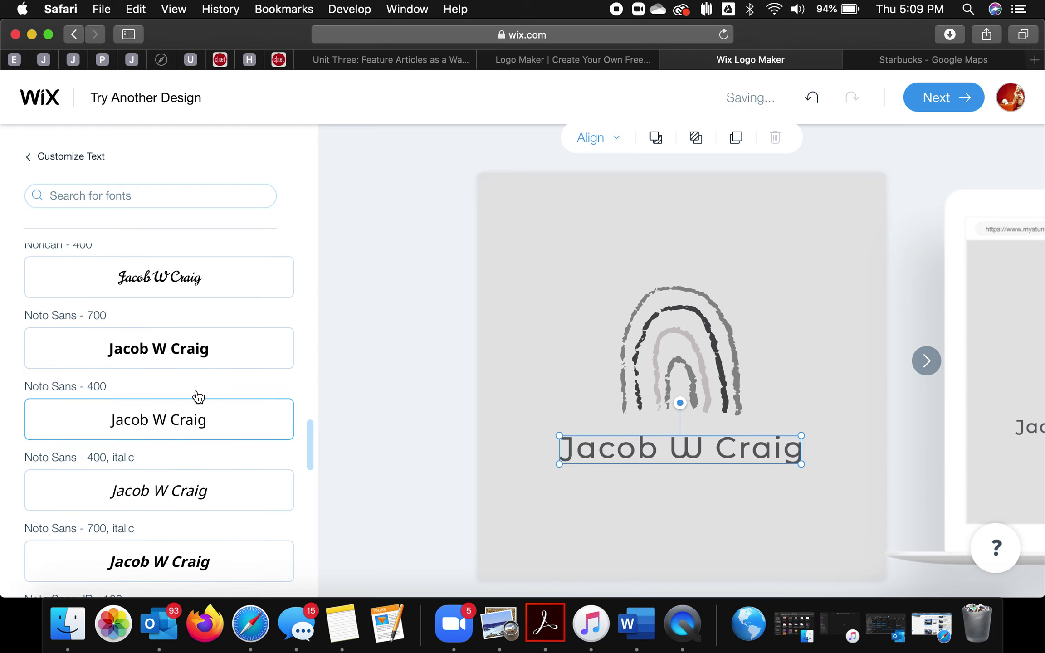
pyautogui.click(203, 350)
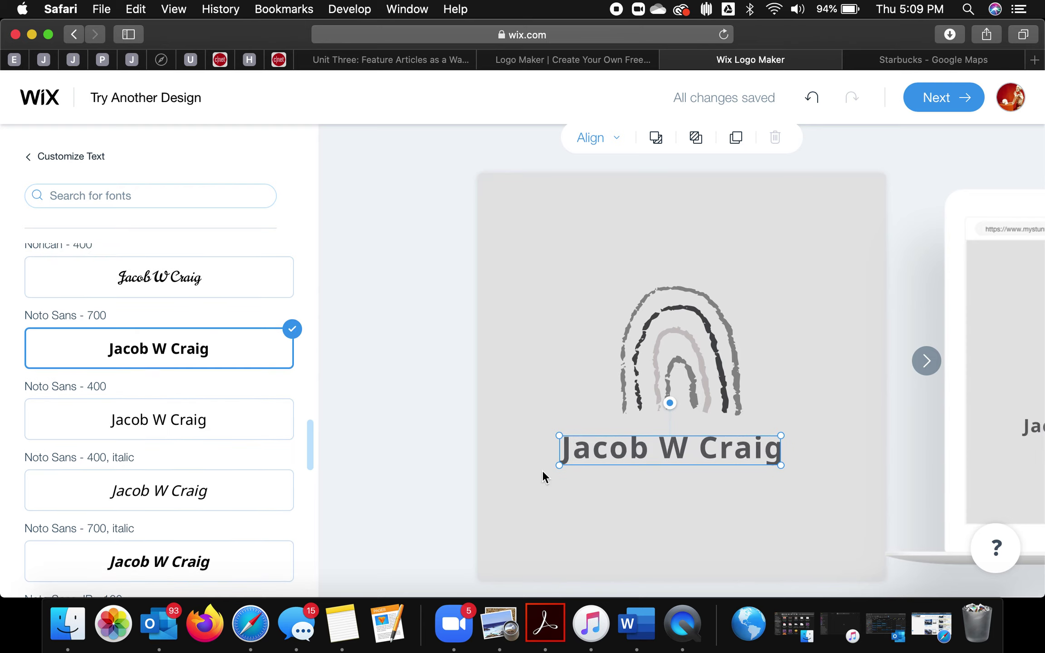
pyautogui.moveTo(600, 462)
pyautogui.mouseDown()
pyautogui.moveTo(623, 459)
pyautogui.moveTo(613, 459)
pyautogui.mouseUp()
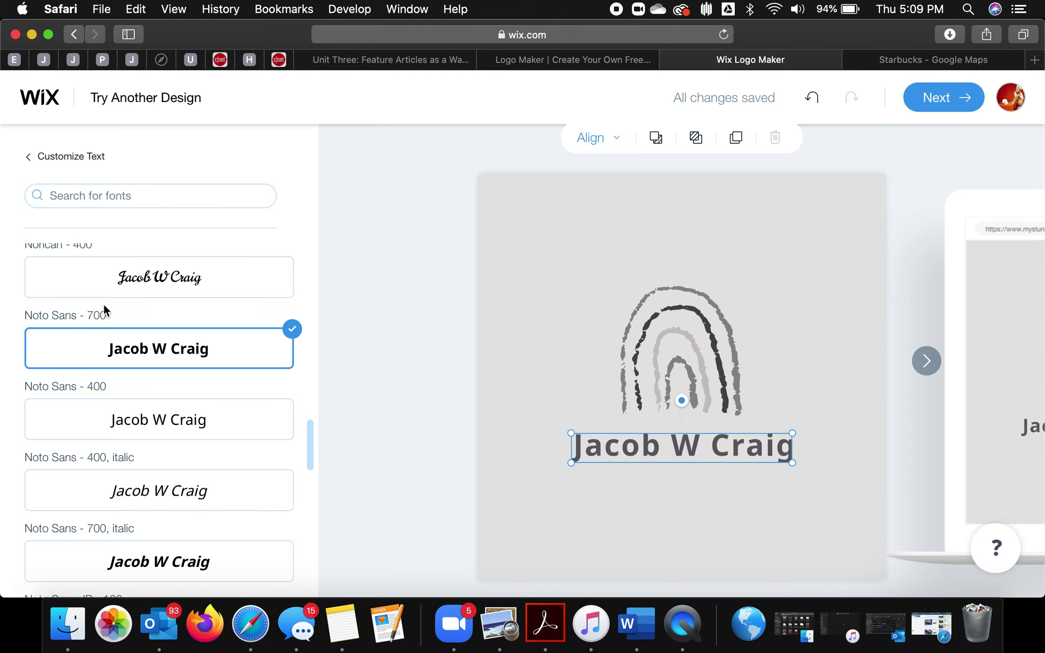
pyautogui.click(43, 159)
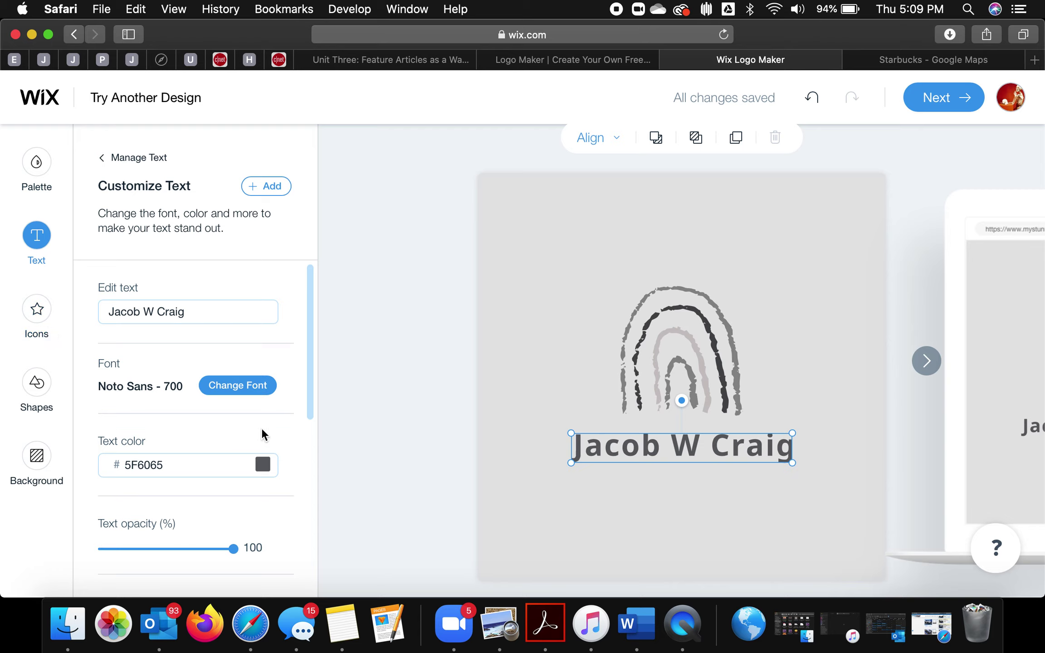
# Step: Colour the name with the darkest swatch 48494C and enlarge it from 37 to 54 px
pyautogui.scroll(-3, 261, 428)
pyautogui.click(260, 390)
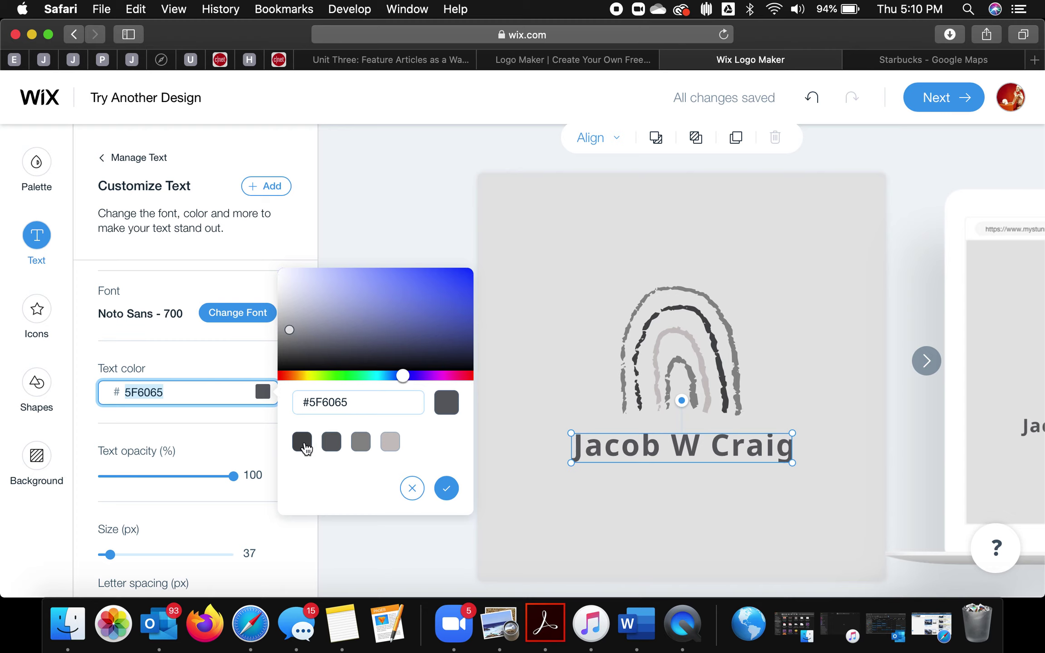
pyautogui.click(305, 445)
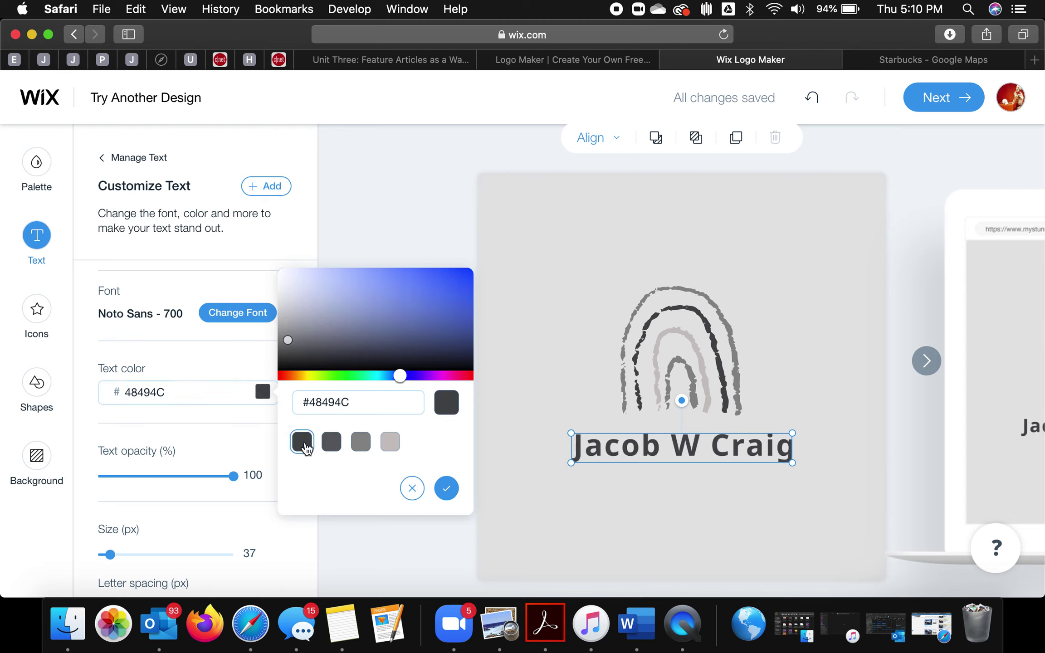
pyautogui.scroll(-2, 203, 446)
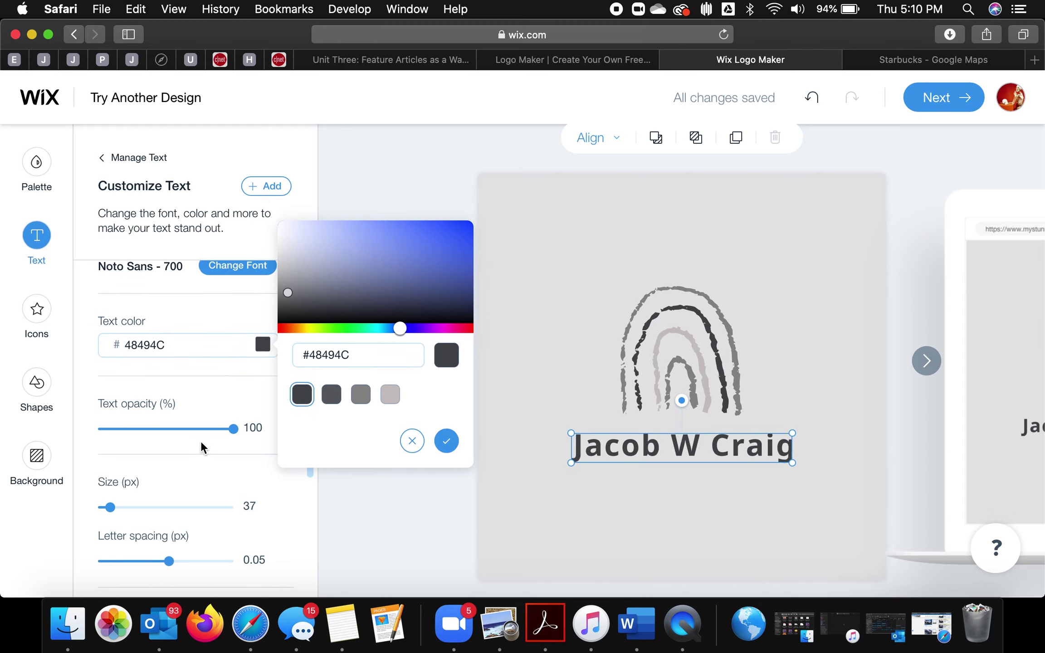
pyautogui.moveTo(109, 508)
pyautogui.mouseDown()
pyautogui.moveTo(147, 504)
pyautogui.moveTo(88, 499)
pyautogui.moveTo(126, 503)
pyautogui.moveTo(117, 506)
pyautogui.mouseUp()
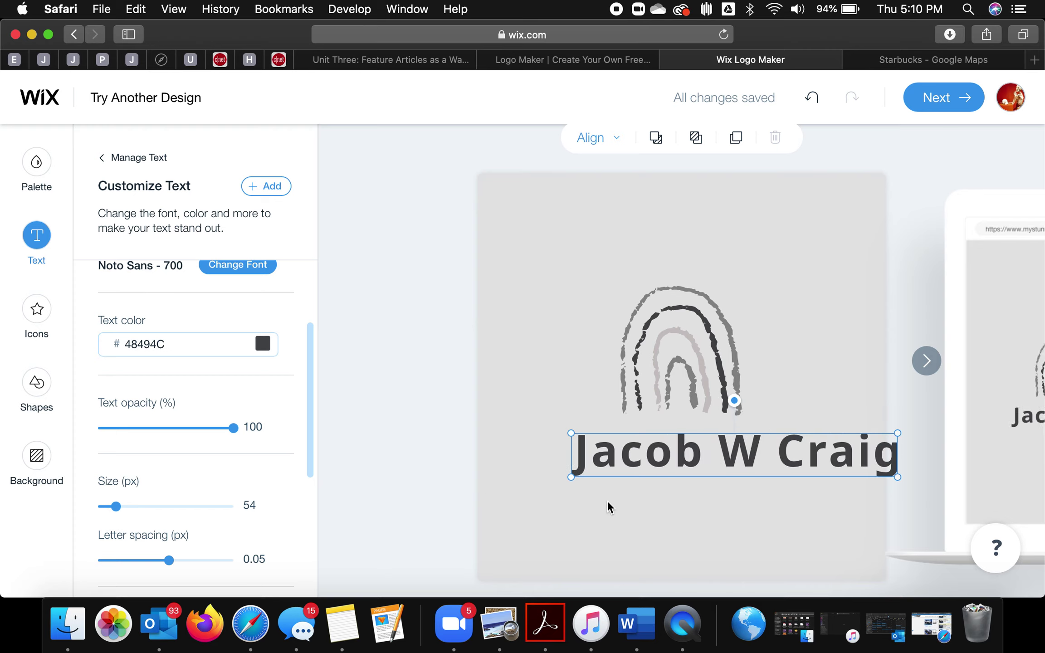
pyautogui.moveTo(608, 451); pyautogui.dragTo(570, 446)
pyautogui.scroll(-5, 296, 434)
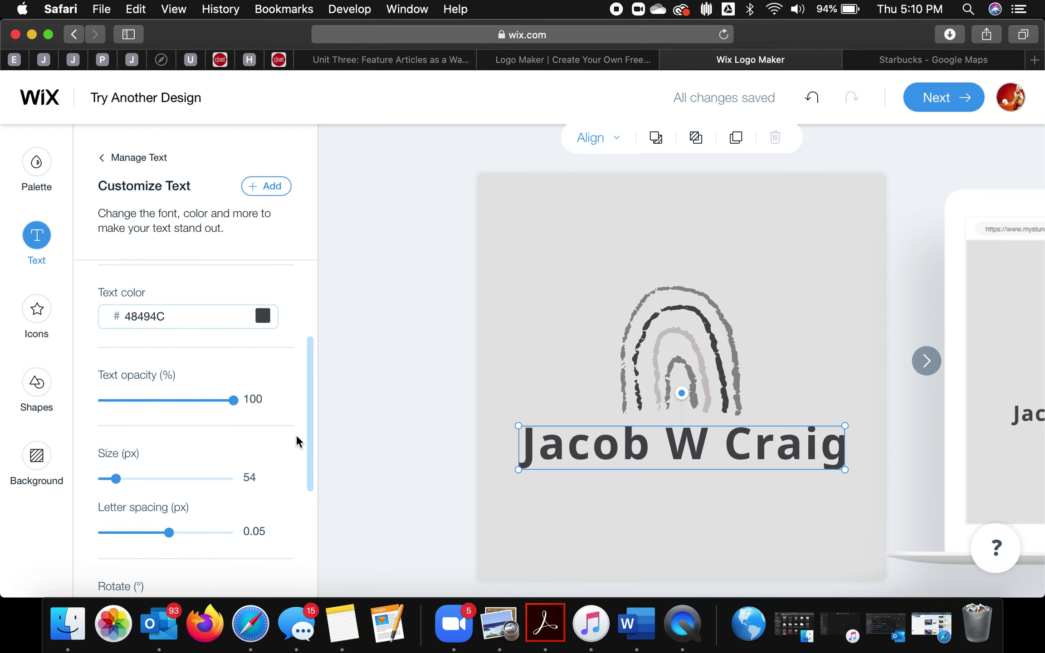
pyautogui.scroll(-3, 296, 434)
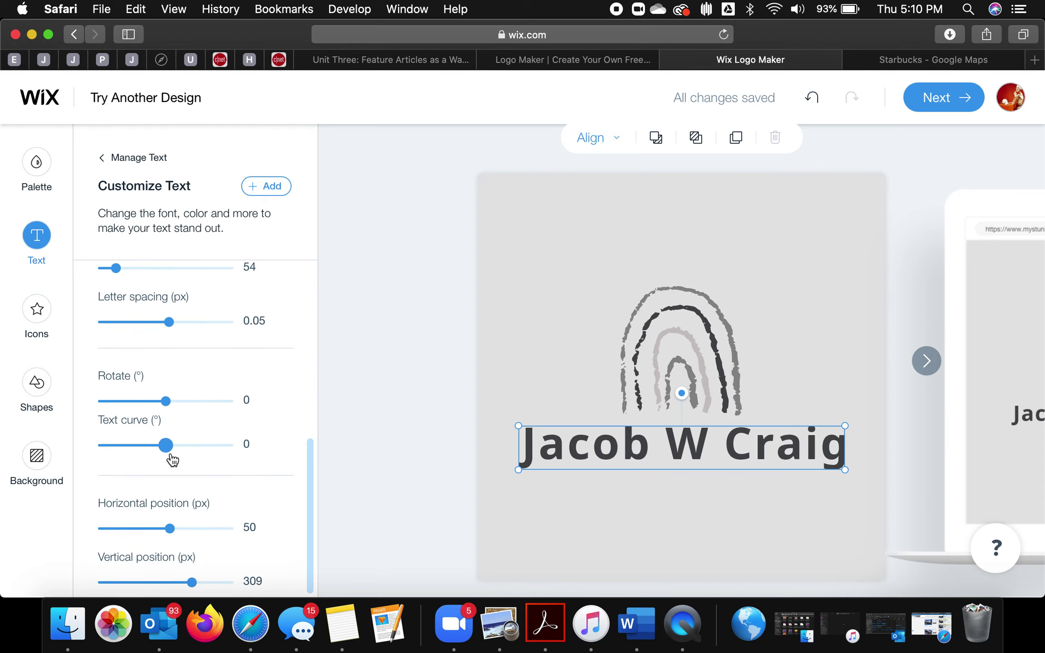
# Step: Try bending the name with the Text curve slider, then set the curve back to 0
pyautogui.moveTo(167, 449)
pyautogui.mouseDown()
pyautogui.moveTo(217, 445)
pyautogui.moveTo(105, 445)
pyautogui.moveTo(167, 446)
pyautogui.mouseUp()
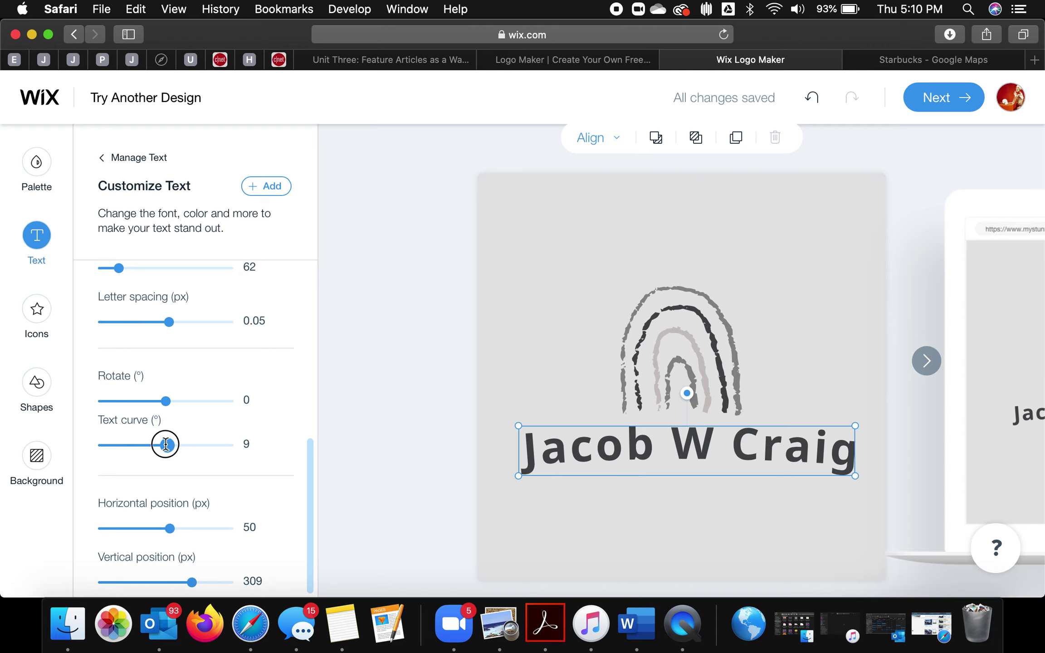
pyautogui.moveTo(166, 445); pyautogui.dragTo(165, 445)
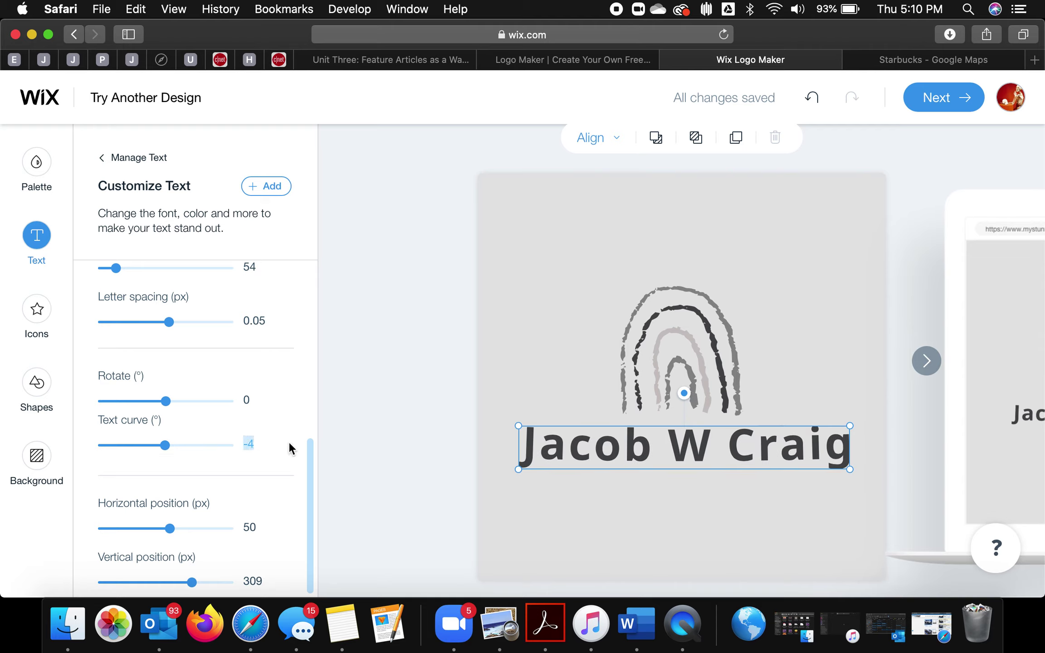
pyautogui.write('0')
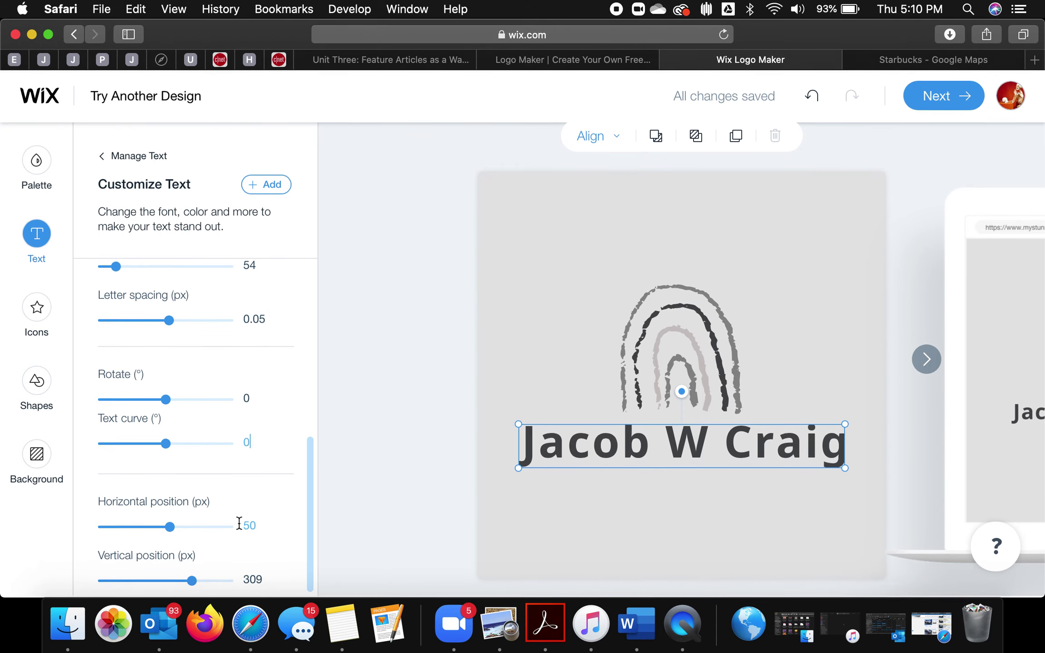
pyautogui.scroll(5, 222, 403)
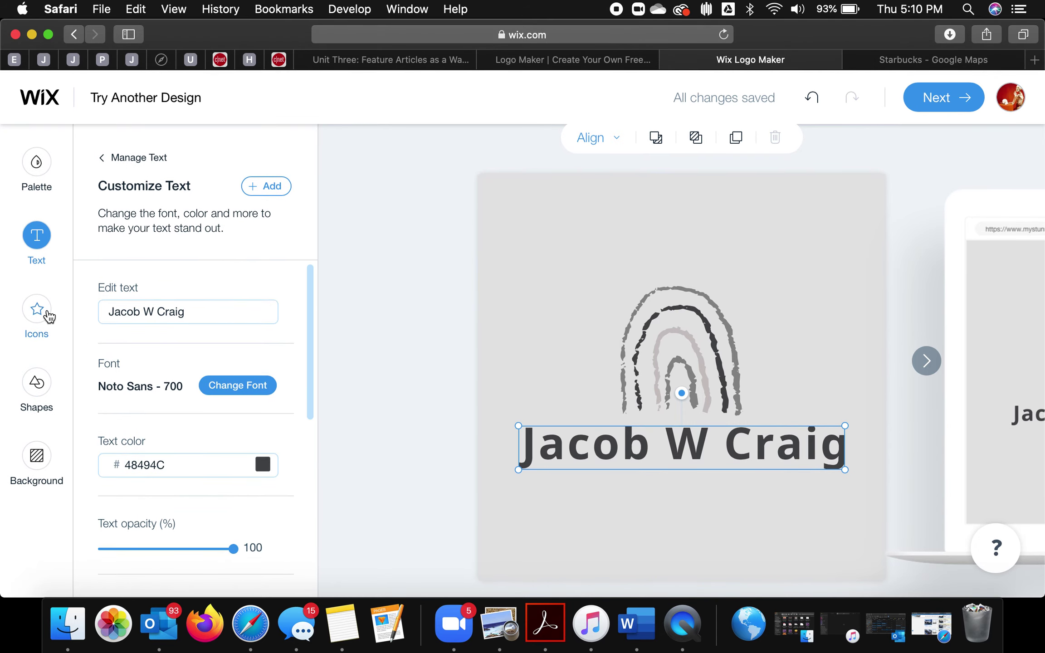
# Step: Recolour the rainbow icon's first colour (inner arc) to gold F7C518
pyautogui.click(38, 324)
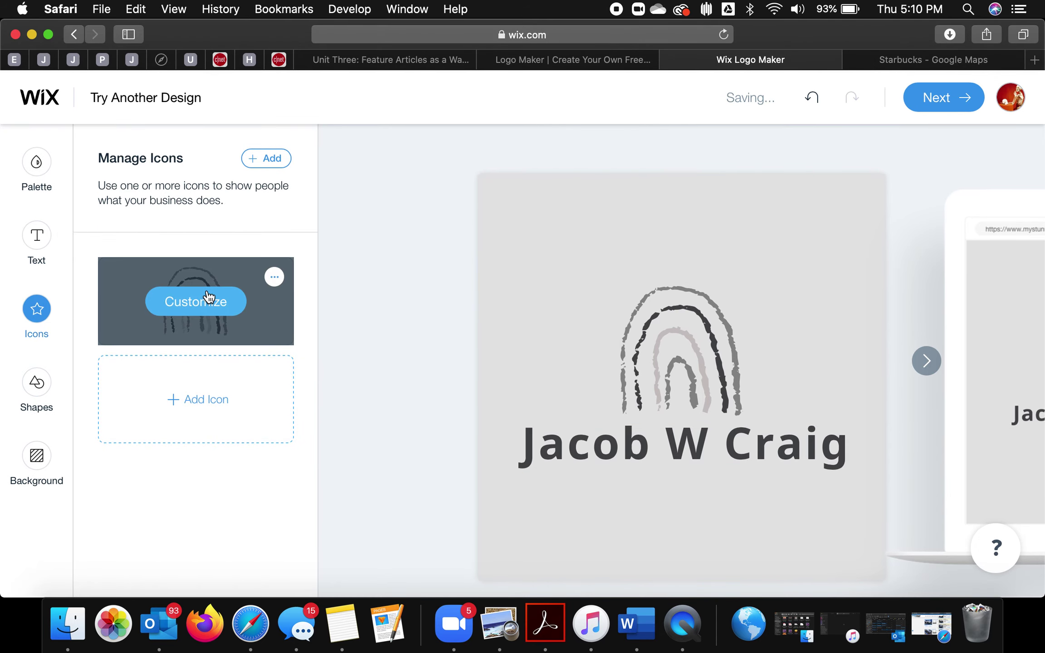
pyautogui.click(214, 301)
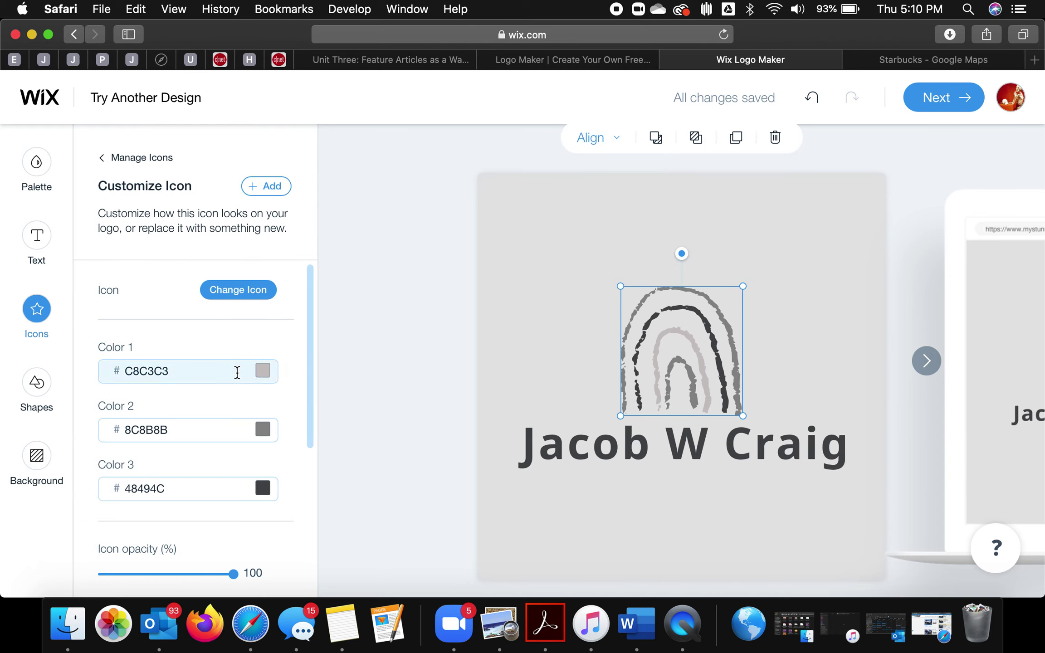
pyautogui.click(237, 372)
pyautogui.moveTo(279, 355); pyautogui.dragTo(302, 358)
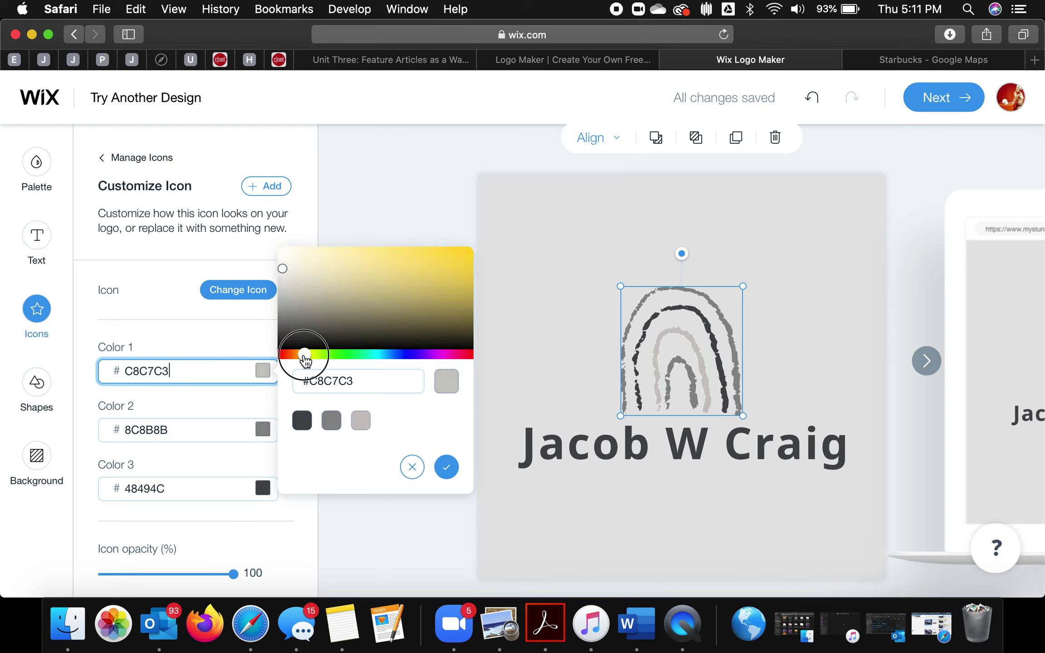
pyautogui.moveTo(283, 269); pyautogui.dragTo(455, 250)
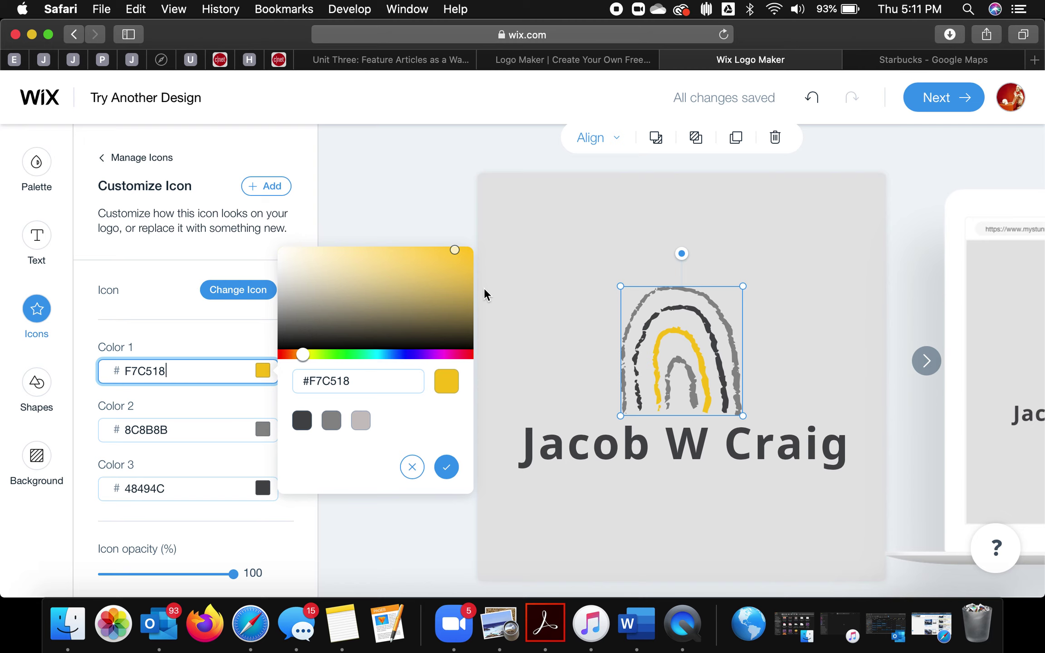
pyautogui.press('cmd+t')
# Step: Search for 'adobe color wheel' and open the Adobe Color site
pyautogui.write('adobe')
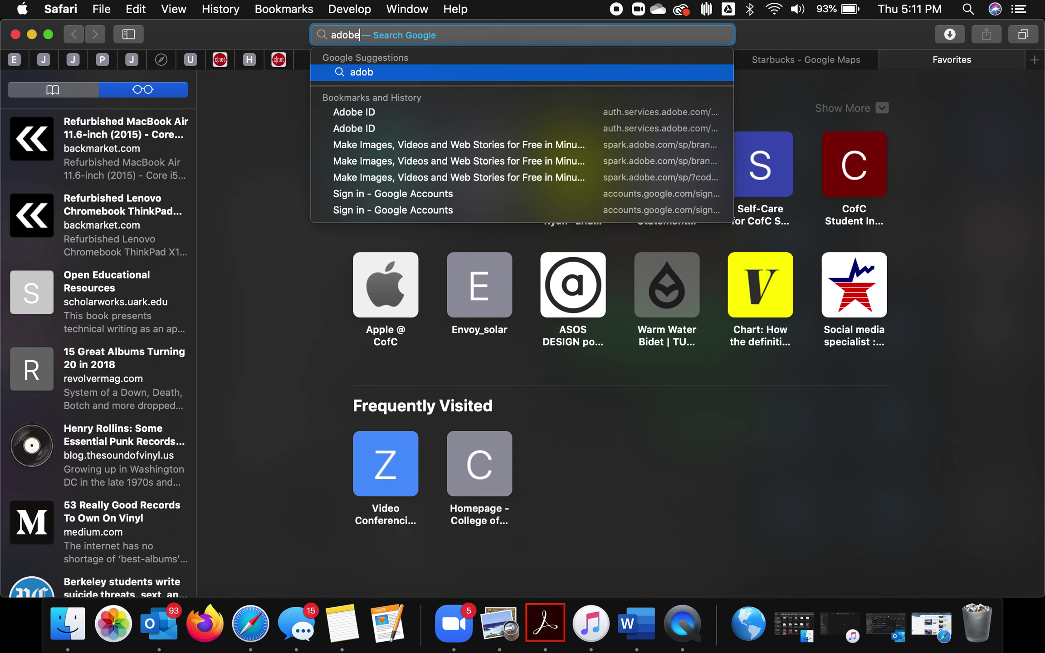
pyautogui.write(' colo')
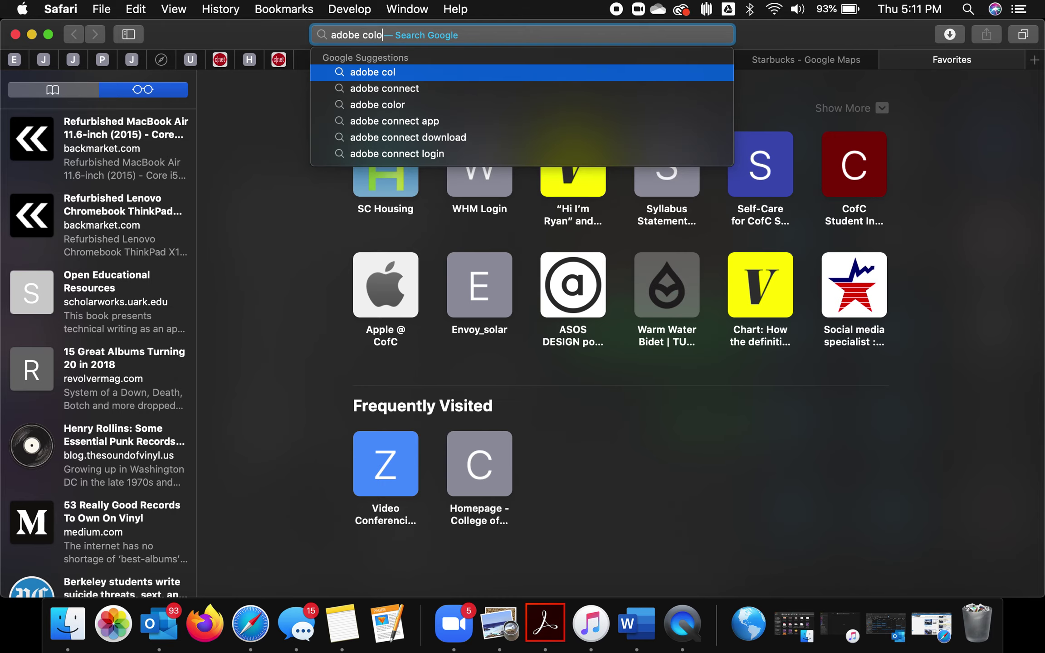
pyautogui.write('r wheel')
pyautogui.press('Return')
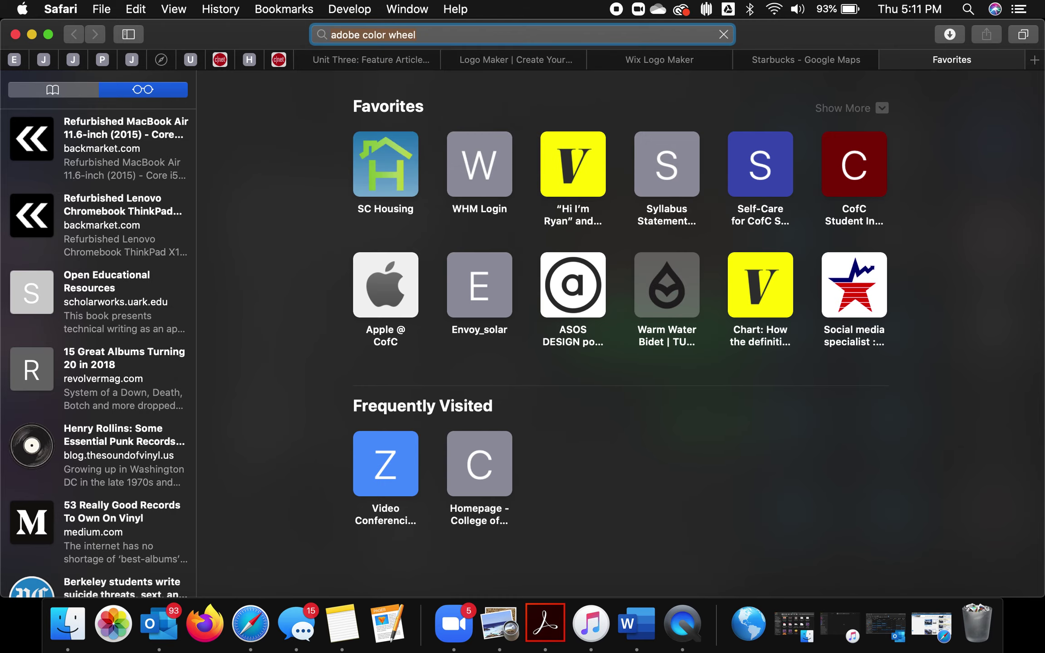
pyautogui.click(341, 239)
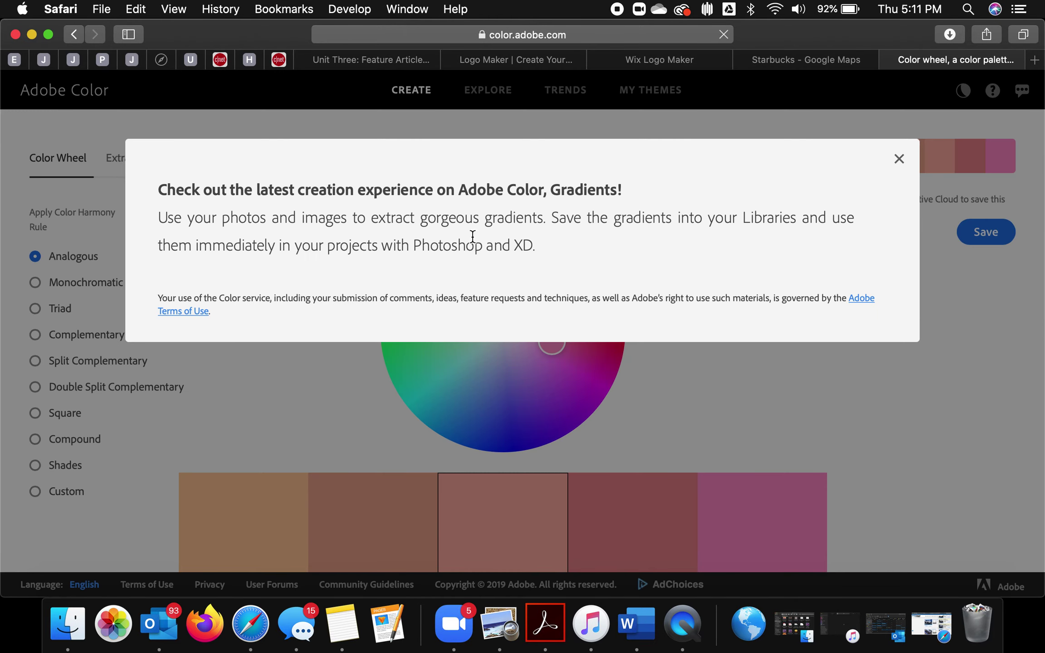
# Step: Dismiss the Gradients banner and cycle through the harmony rules, ending on Triad
pyautogui.click(899, 159)
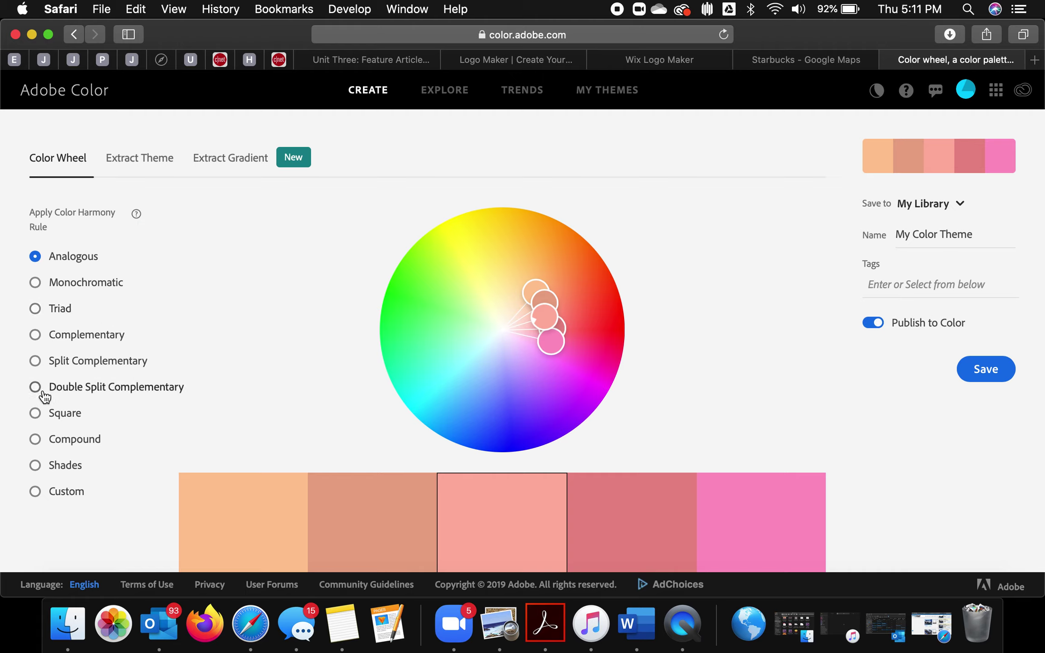
pyautogui.click(36, 257)
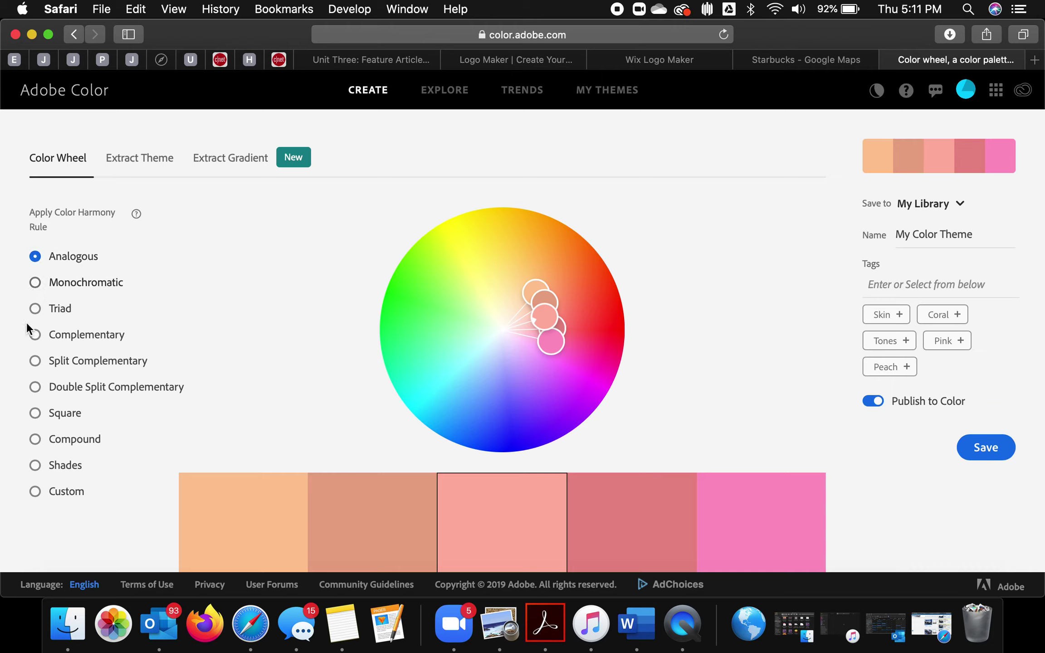
pyautogui.click(36, 284)
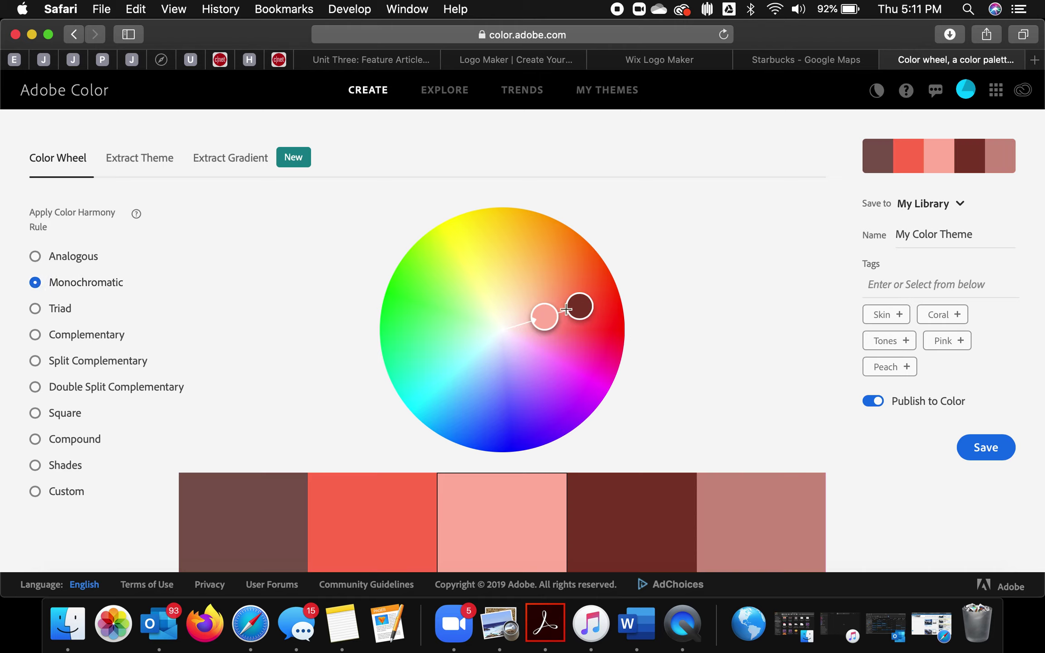
pyautogui.click(36, 335)
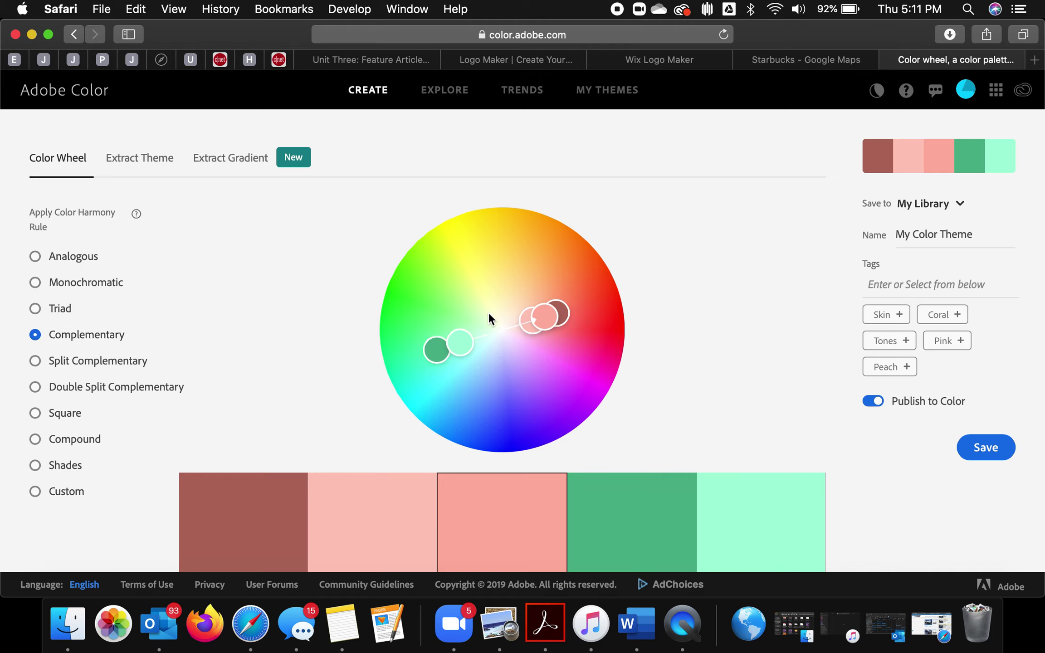
pyautogui.click(37, 362)
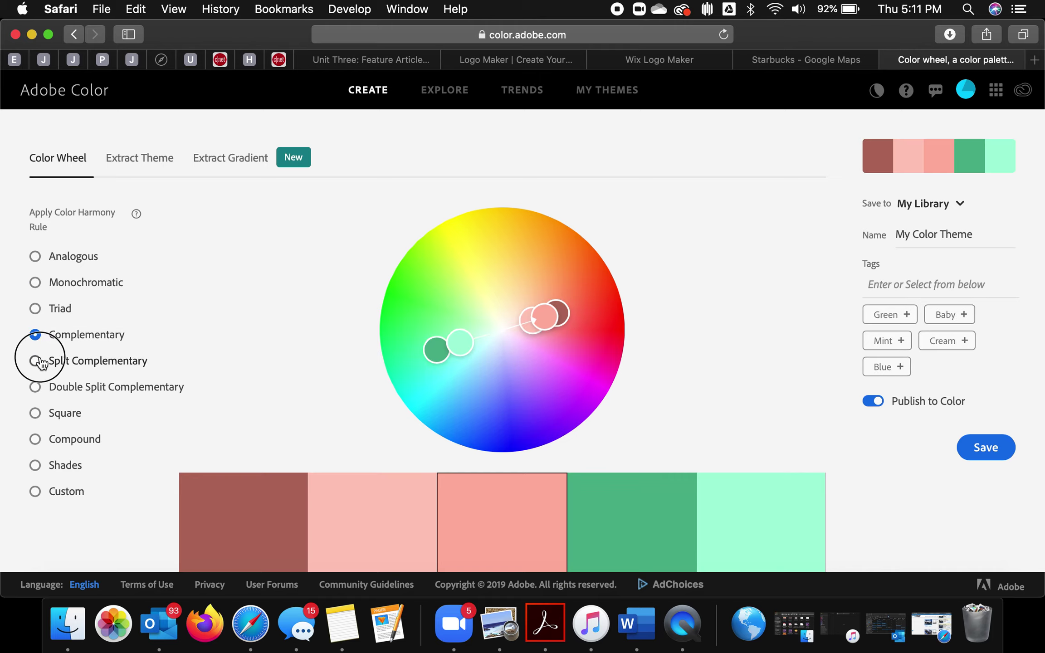
pyautogui.click(36, 387)
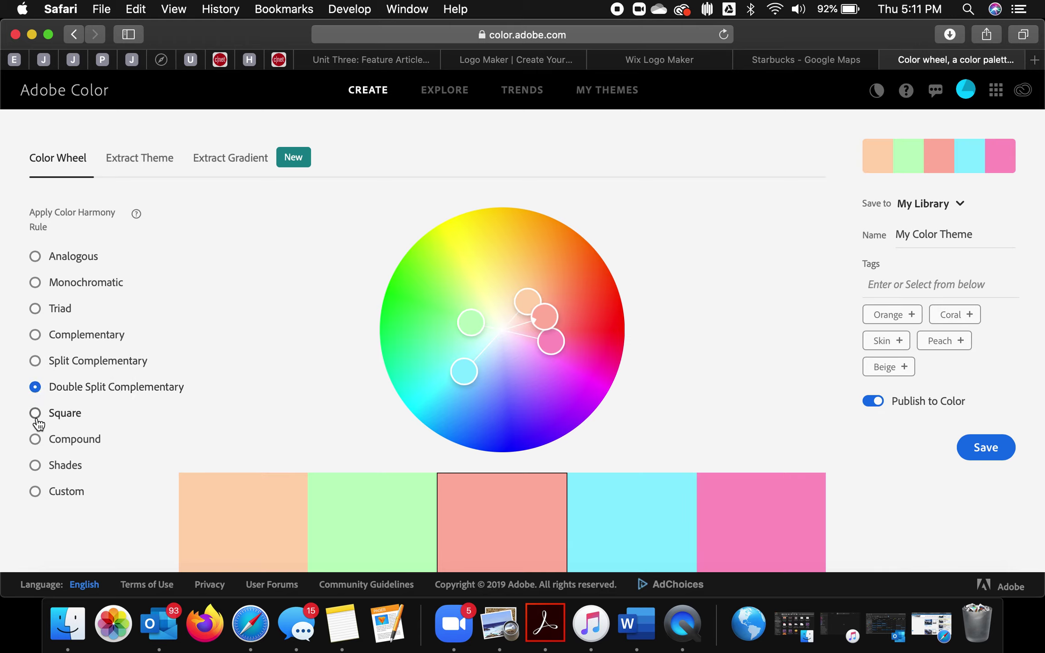
pyautogui.click(35, 336)
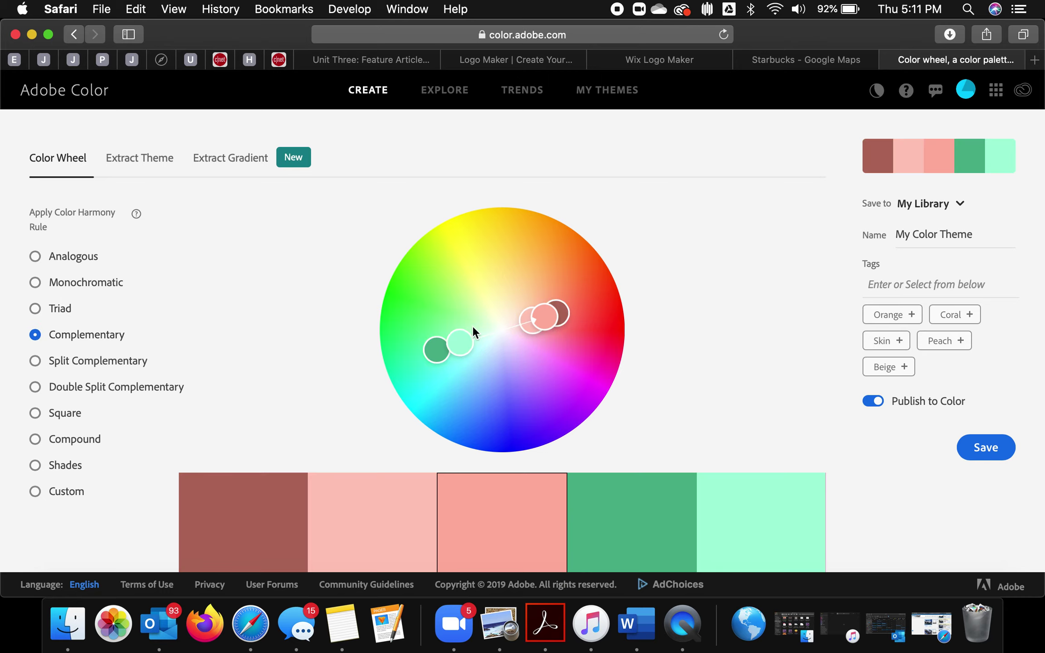
pyautogui.scroll(-2, 495, 361)
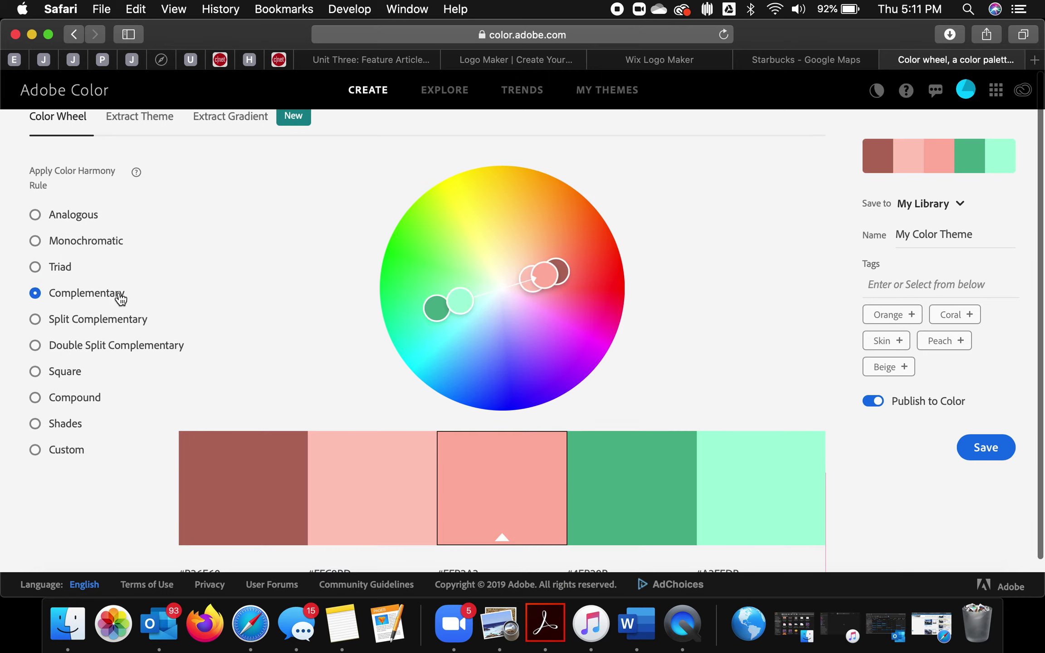
pyautogui.click(34, 270)
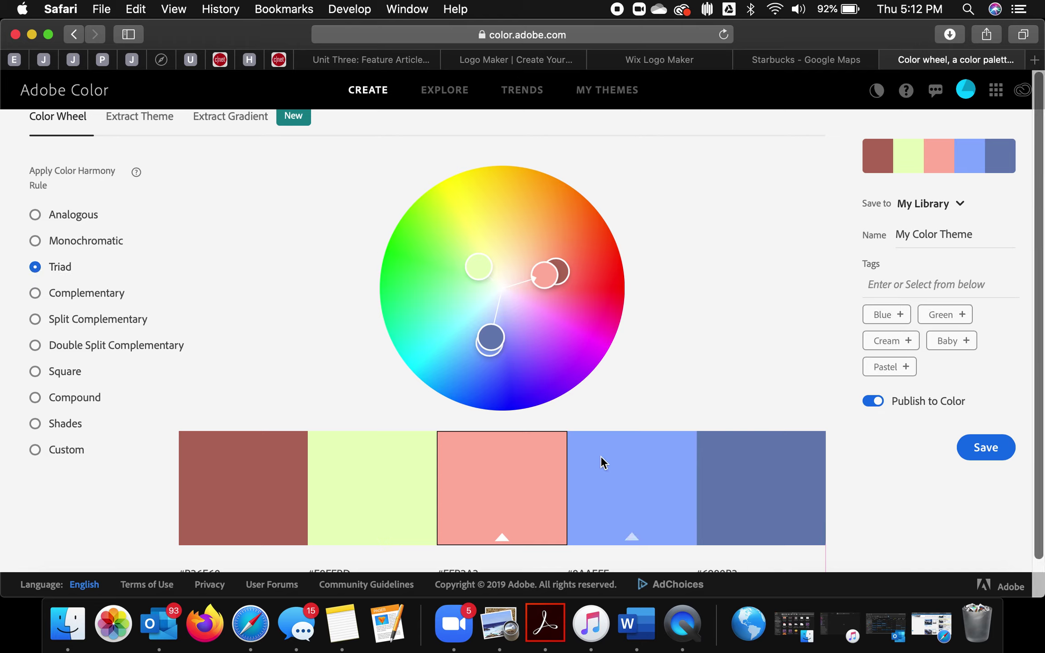
# Step: Drag the triad palette's wheel handles to new hues, saturations and pale tints
pyautogui.moveTo(488, 340)
pyautogui.mouseDown()
pyautogui.moveTo(486, 410)
pyautogui.moveTo(490, 357)
pyautogui.mouseUp()
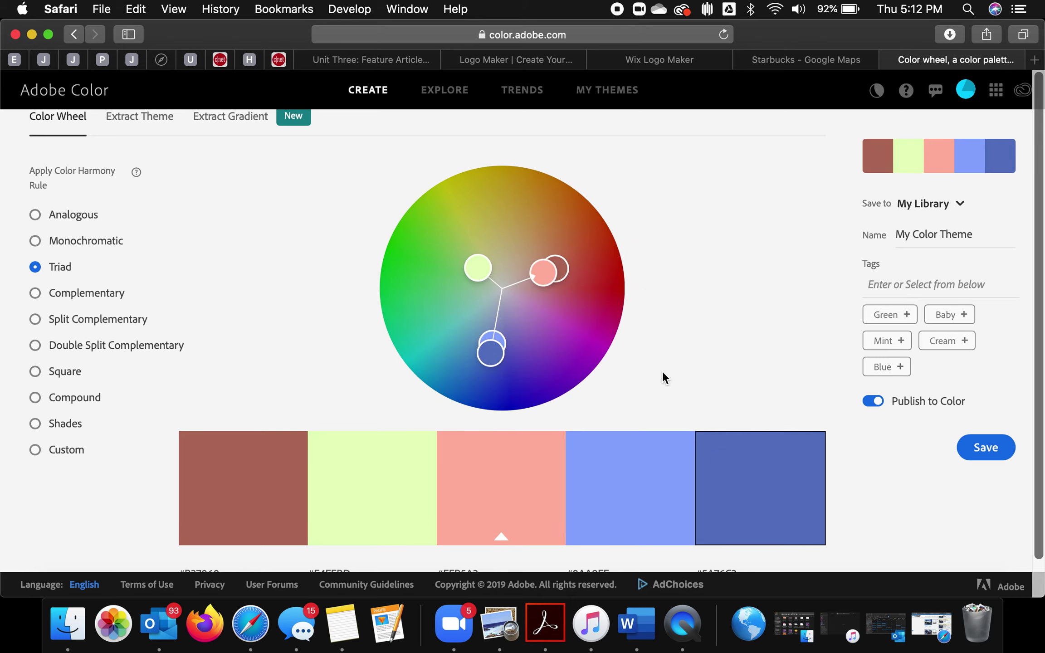
pyautogui.moveTo(499, 352); pyautogui.dragTo(594, 319)
pyautogui.moveTo(492, 235); pyautogui.dragTo(484, 204)
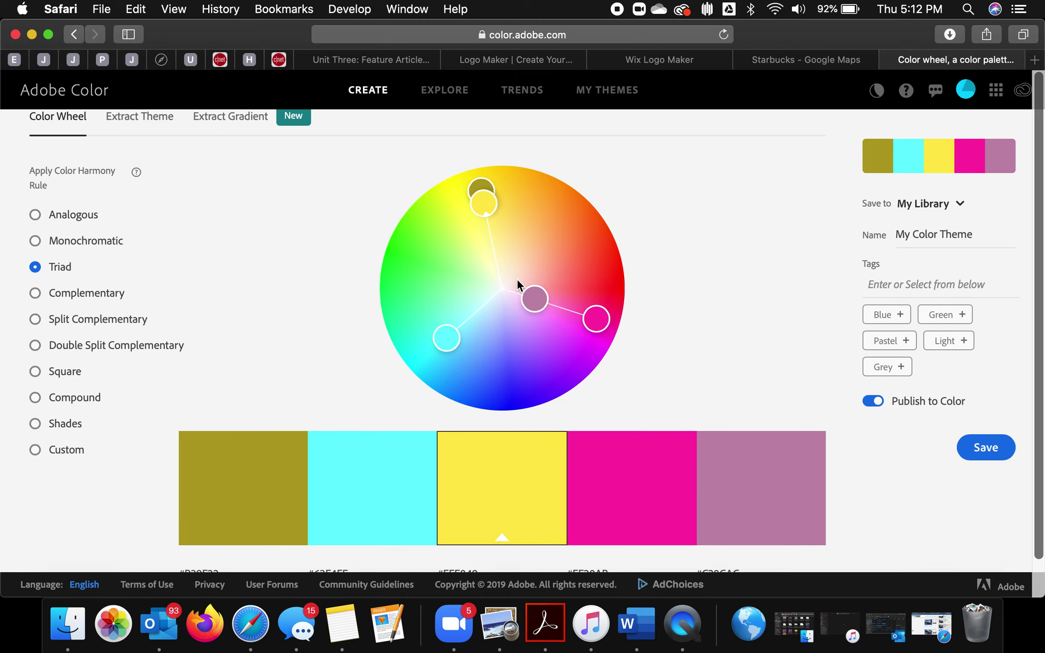
pyautogui.moveTo(434, 341); pyautogui.dragTo(522, 292)
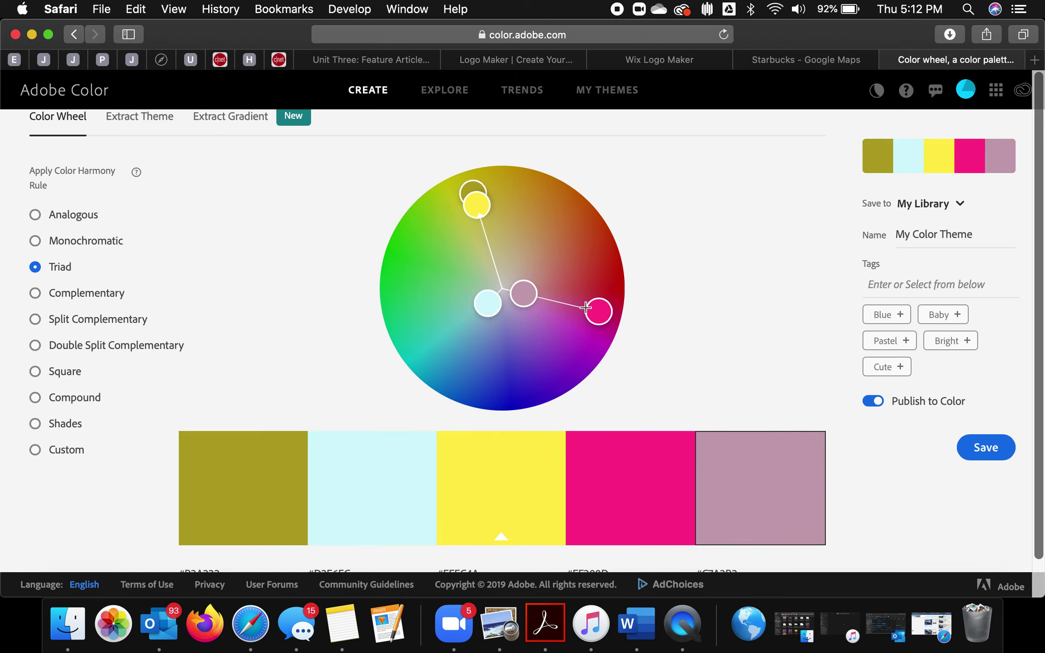
pyautogui.moveTo(589, 309); pyautogui.dragTo(526, 295)
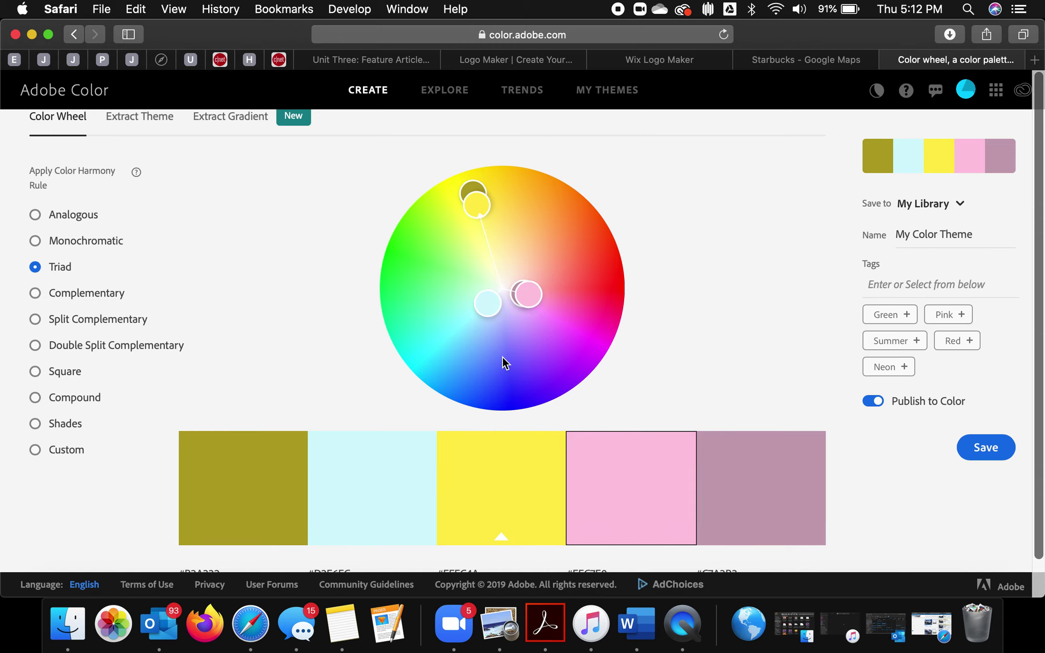
# Step: Copy the light-blue swatch's hex code D2F6FC
pyautogui.click(392, 474)
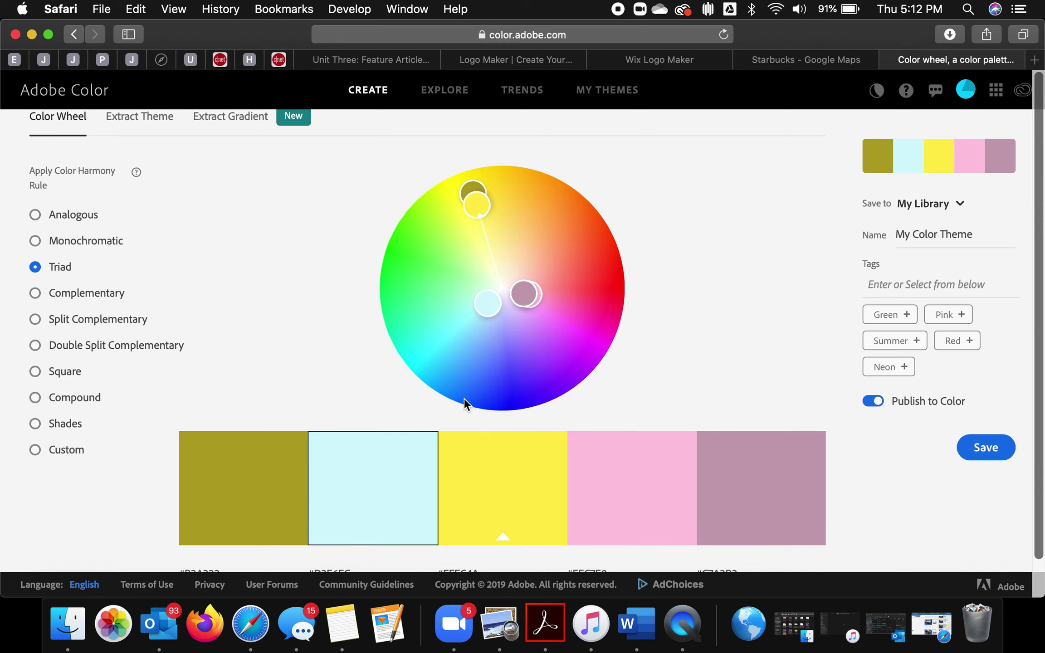
pyautogui.scroll(-3, 464, 399)
pyautogui.click(311, 456)
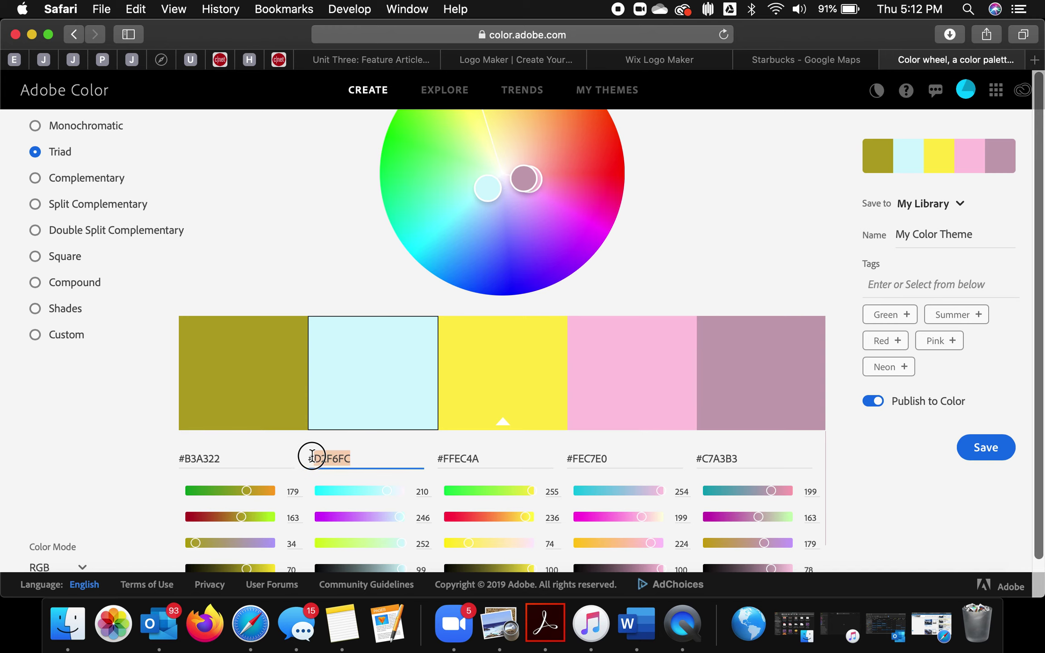
pyautogui.press('super+c')
pyautogui.click(770, 64)
# Step: Paste D2F6FC as the rainbow icon's second colour in the Wix editor
pyautogui.click(653, 64)
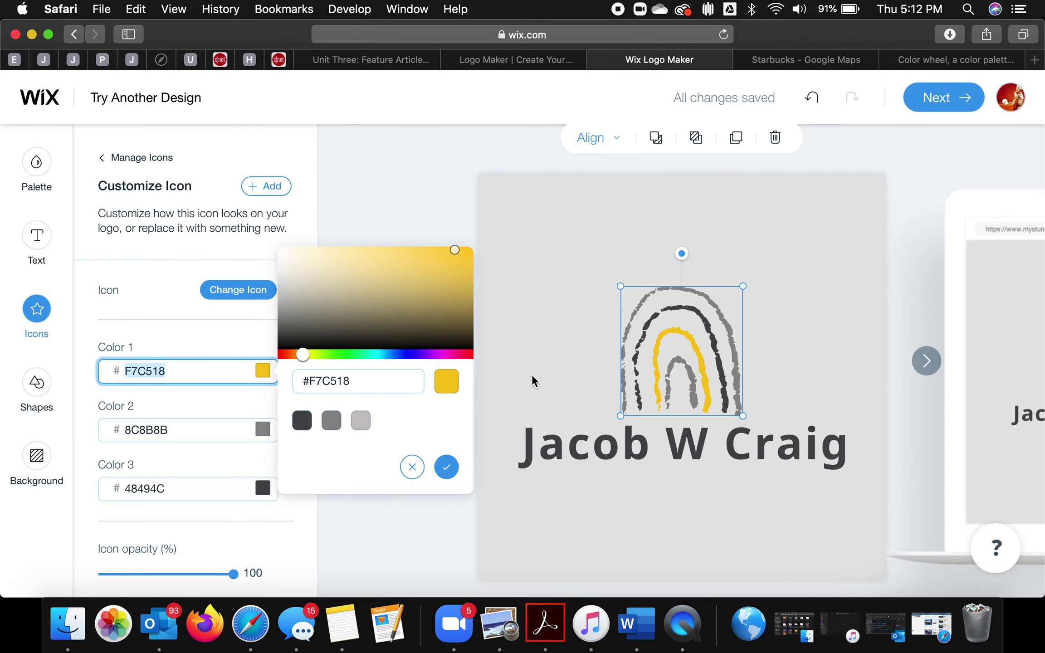
pyautogui.click(190, 428)
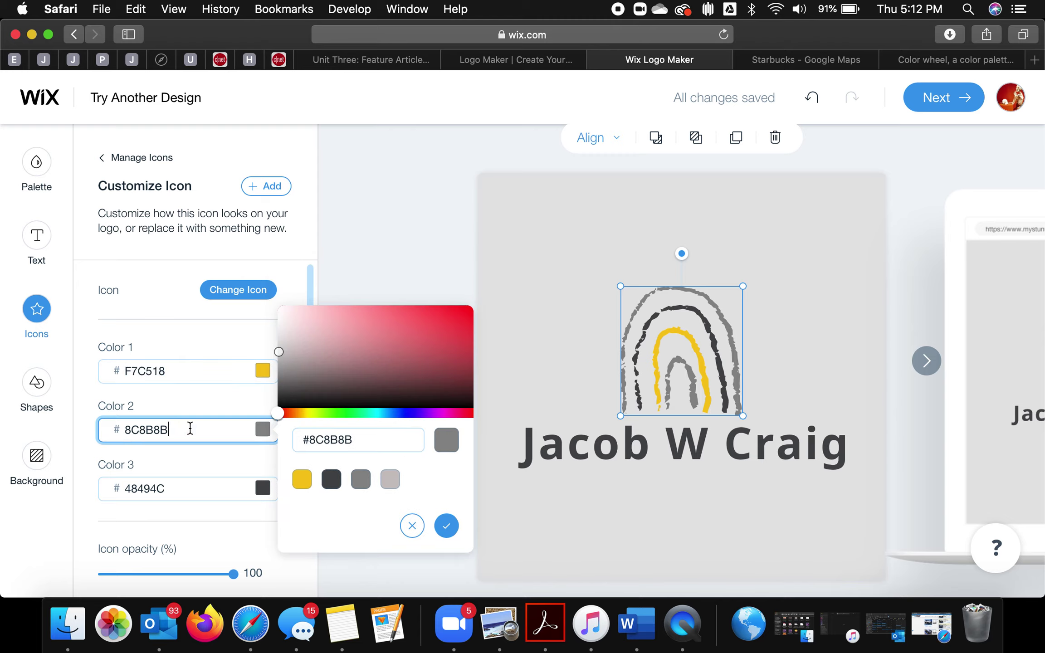
pyautogui.press('super+v')
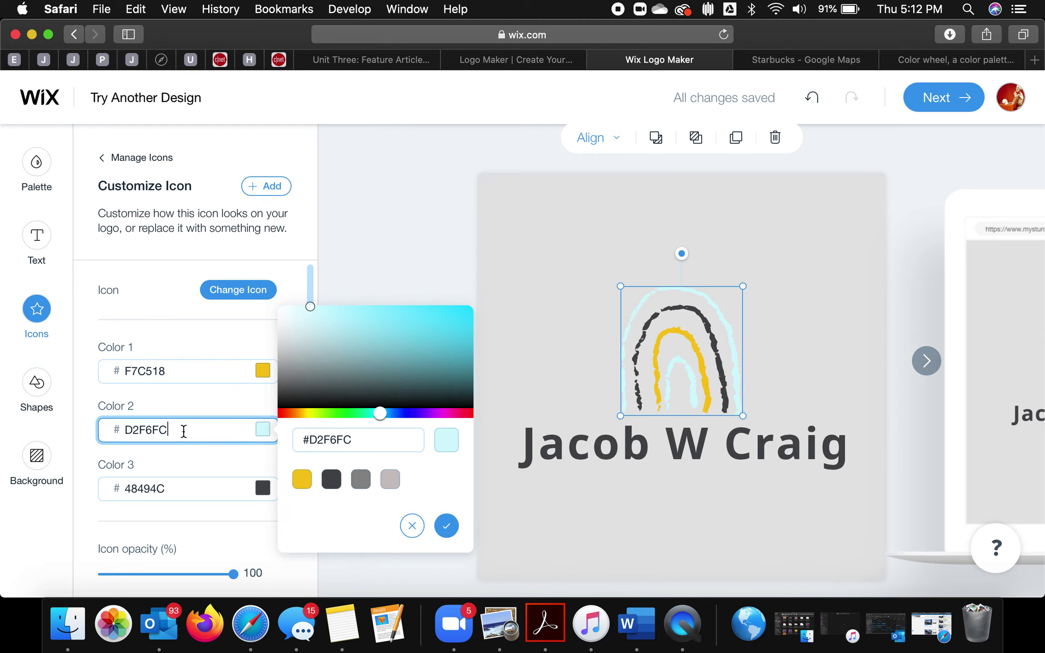
# Step: Give the logo an off-white FBF7F7 background colour
pyautogui.click(357, 571)
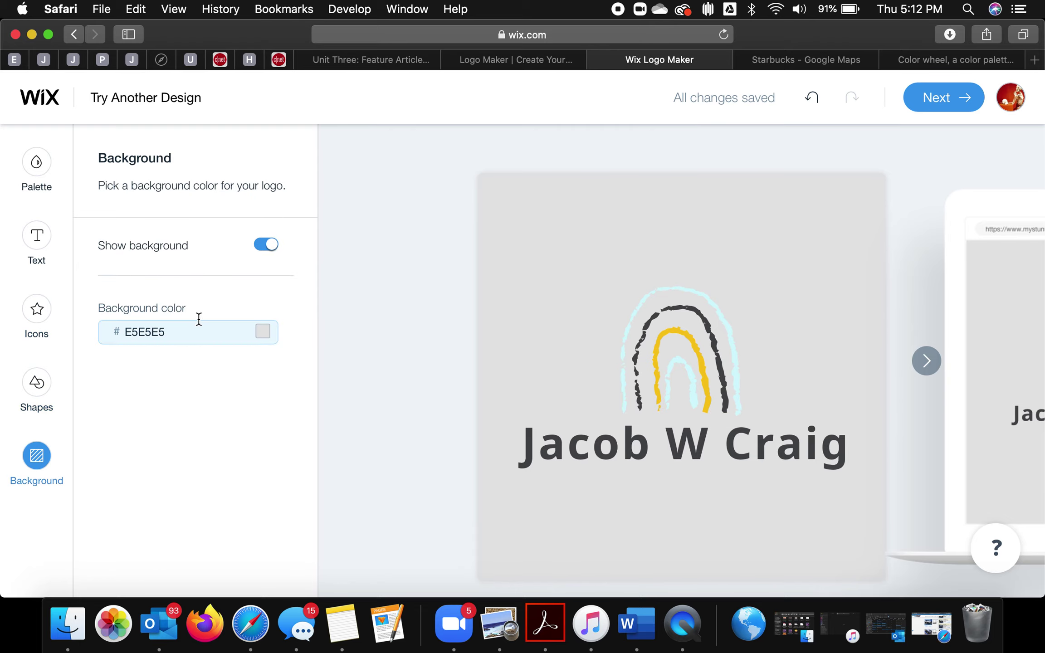
pyautogui.click(255, 334)
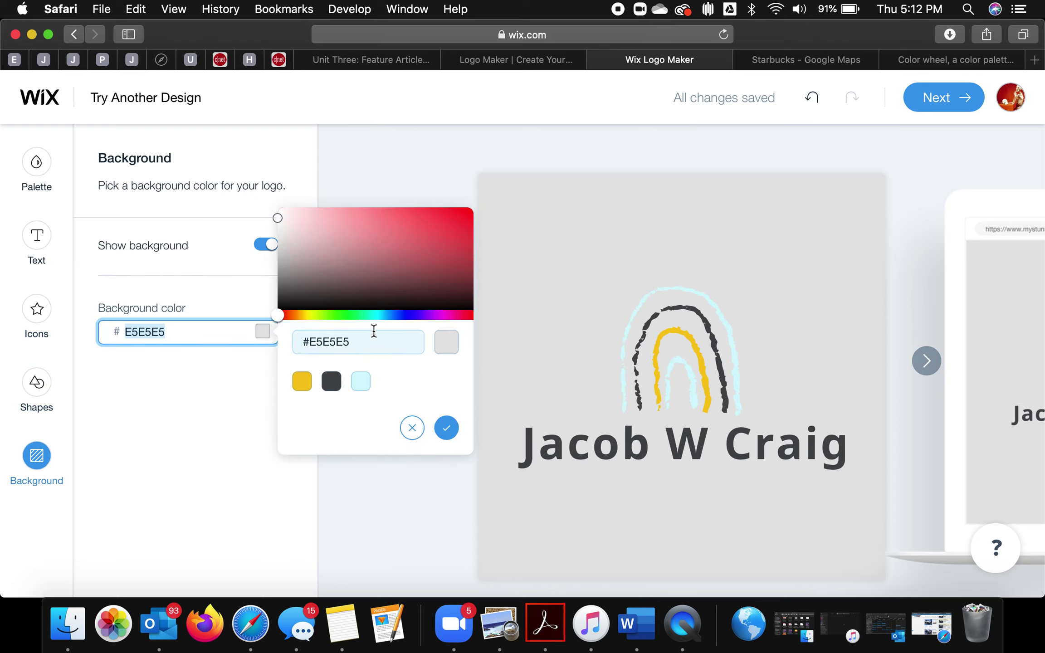
pyautogui.moveTo(278, 218); pyautogui.dragTo(280, 203)
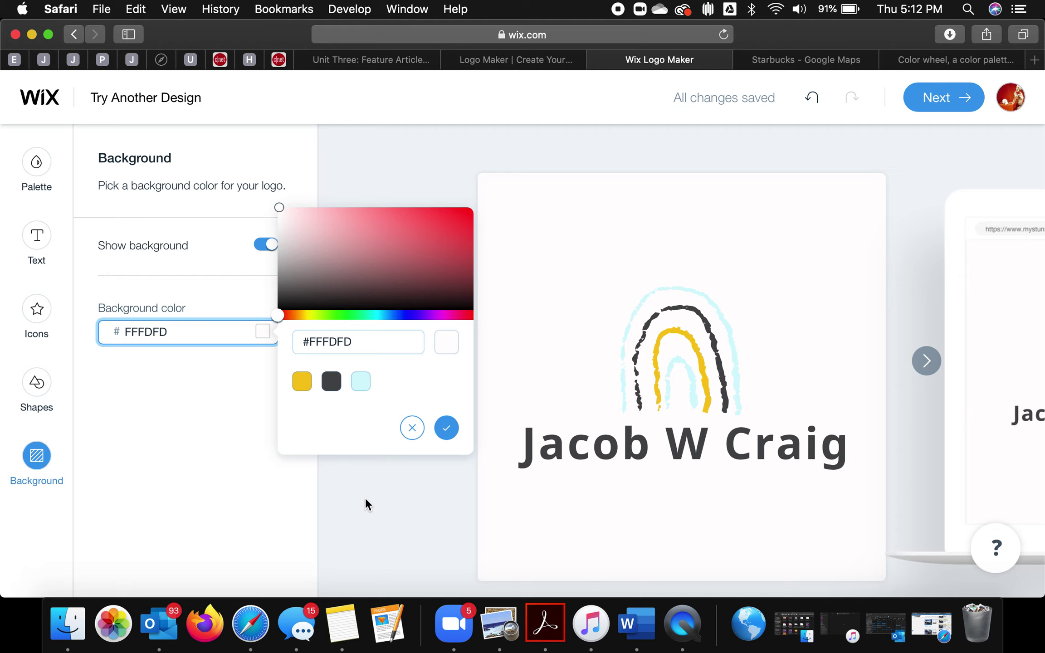
pyautogui.click(371, 511)
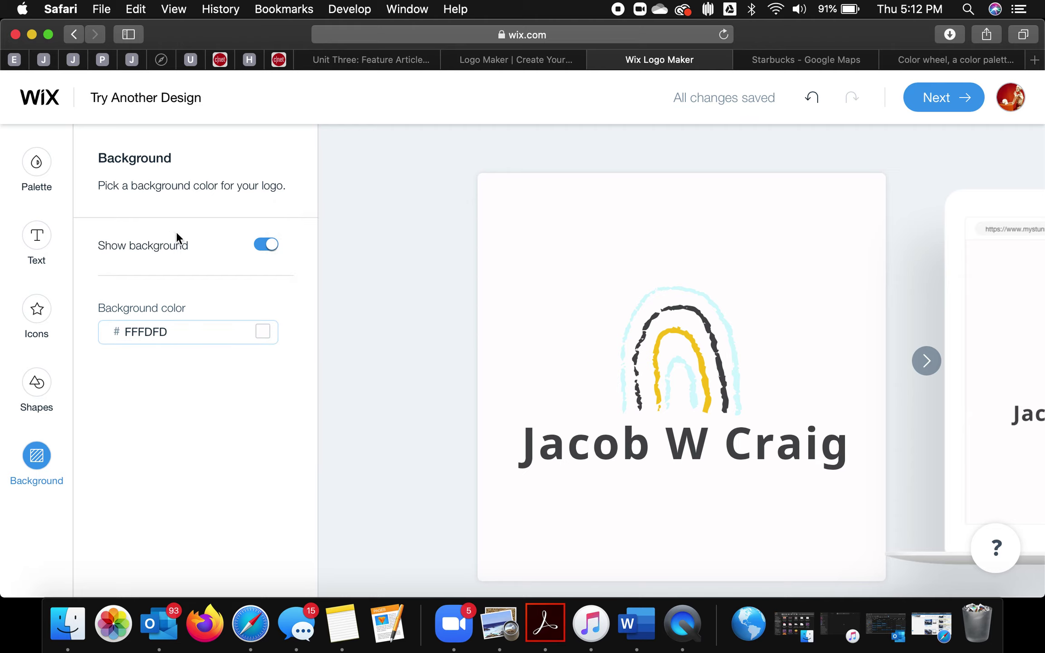
pyautogui.click(268, 248)
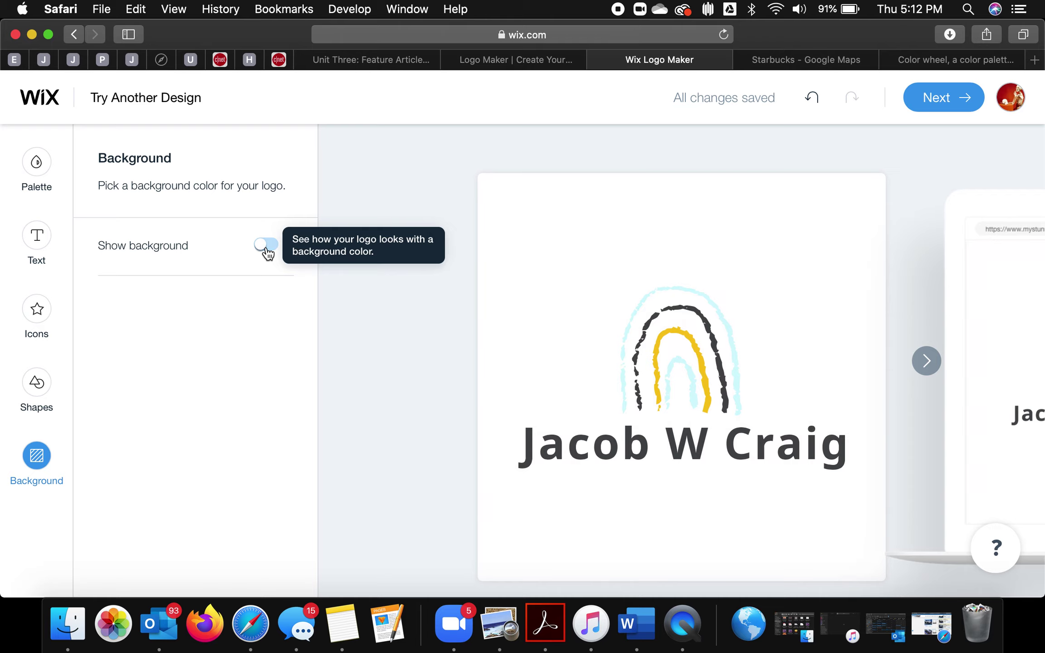
pyautogui.click(268, 247)
pyautogui.click(262, 334)
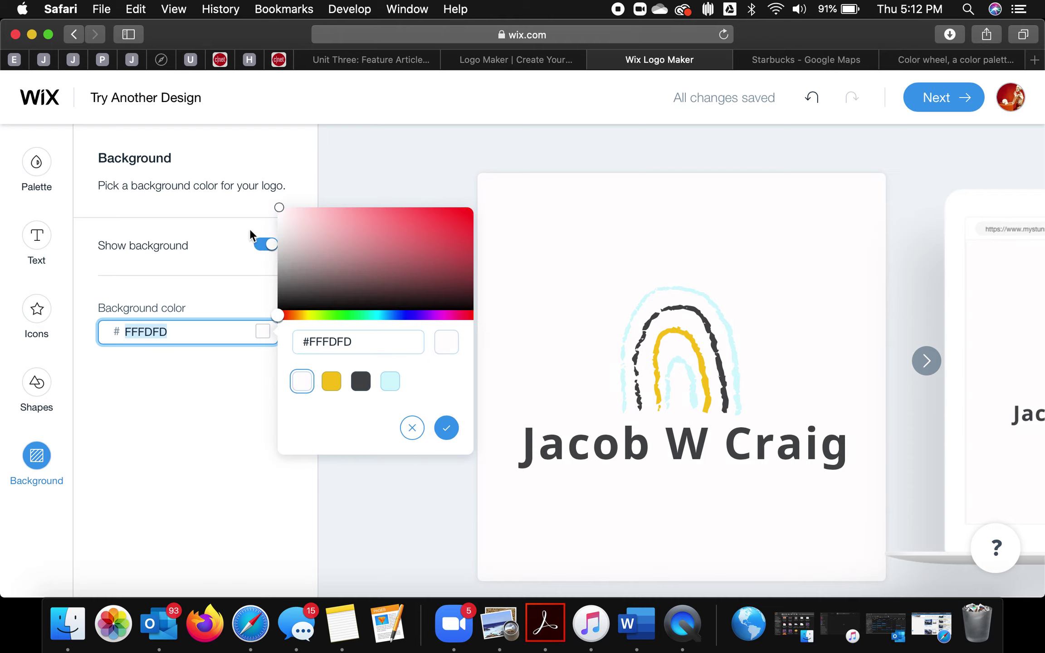
pyautogui.moveTo(279, 210); pyautogui.dragTo(282, 212)
pyautogui.click(378, 489)
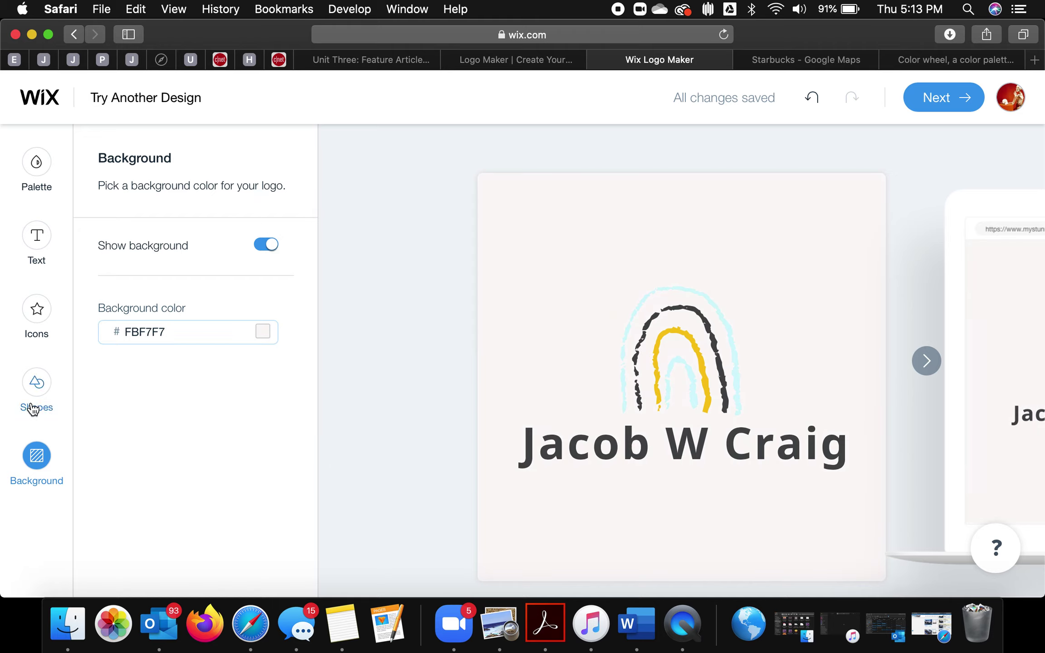
# Step: Change the icon's second colour to a brighter cyan 7EECFF
pyautogui.click(39, 319)
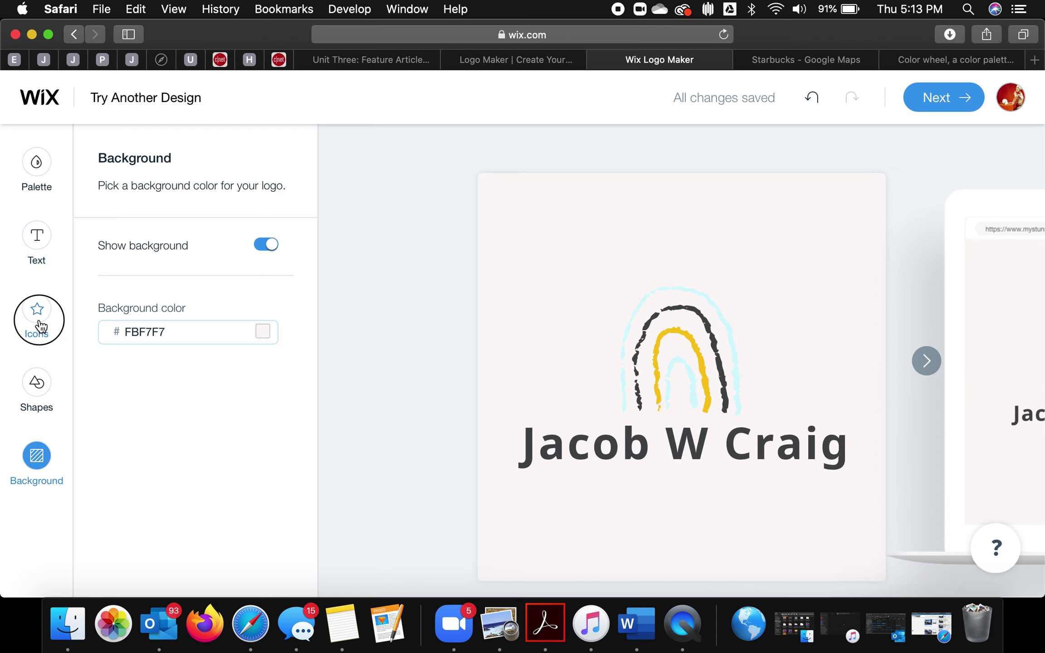
pyautogui.click(216, 305)
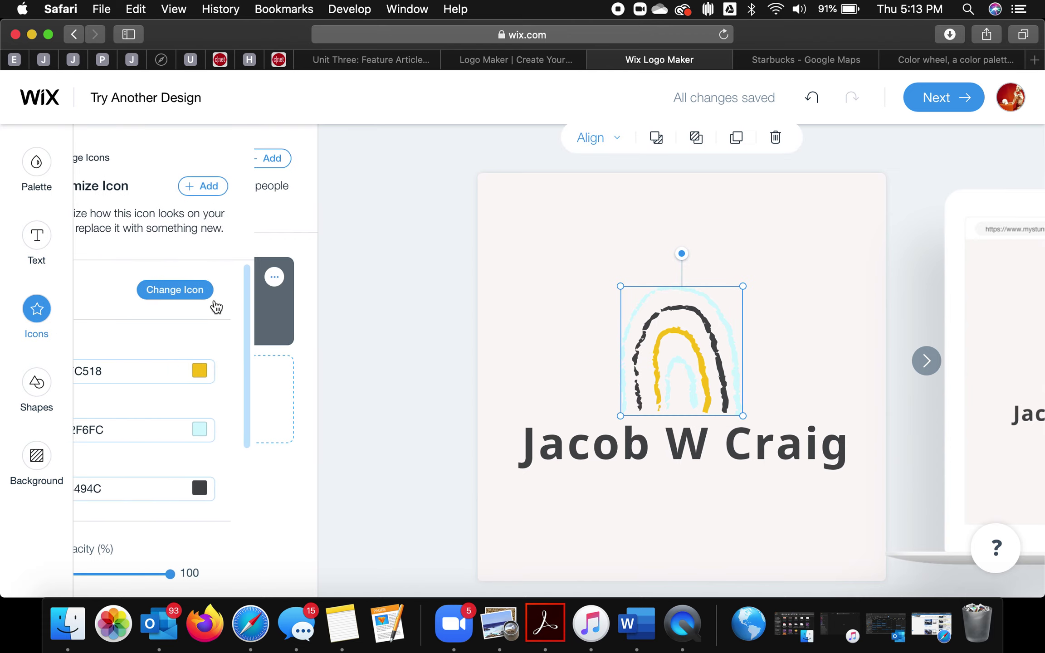
pyautogui.click(235, 437)
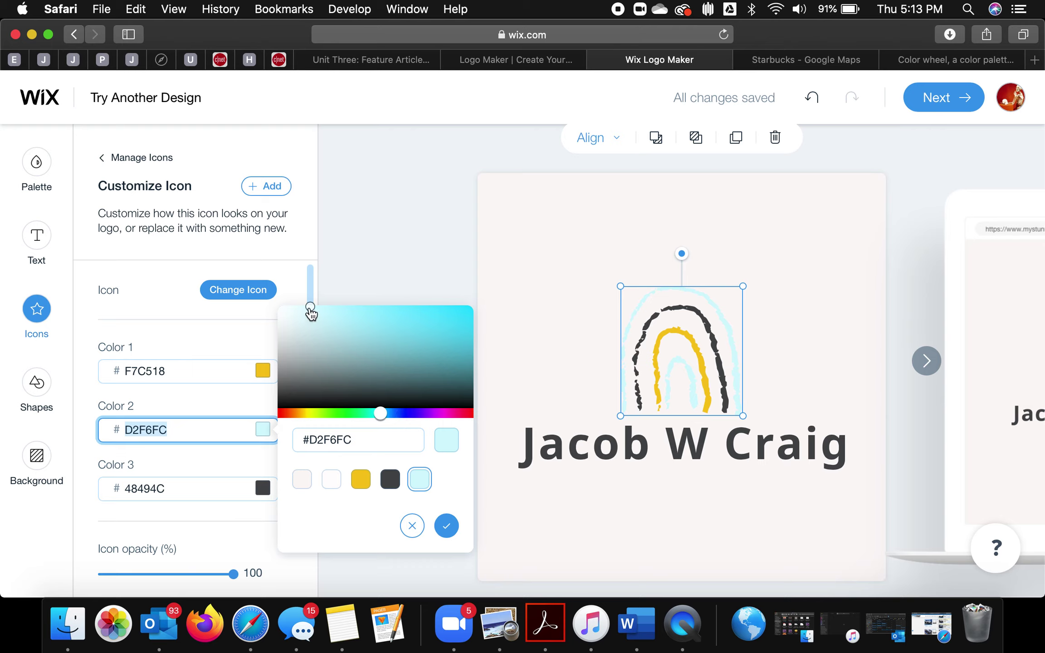
pyautogui.moveTo(310, 313); pyautogui.dragTo(364, 310)
pyautogui.click(419, 211)
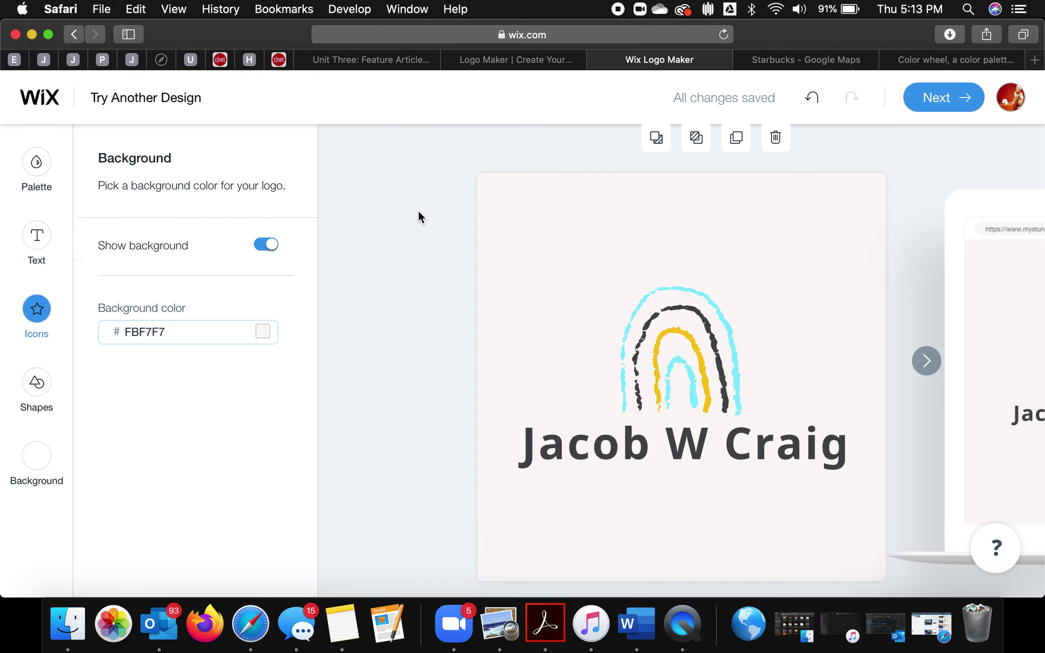
pyautogui.click(28, 454)
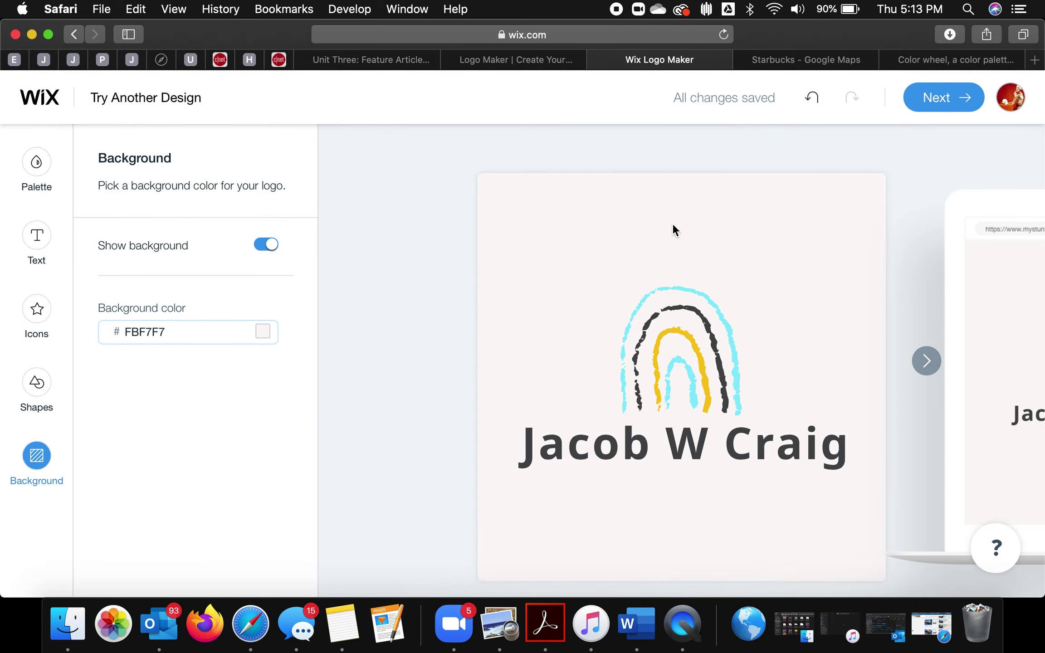
pyautogui.click(958, 105)
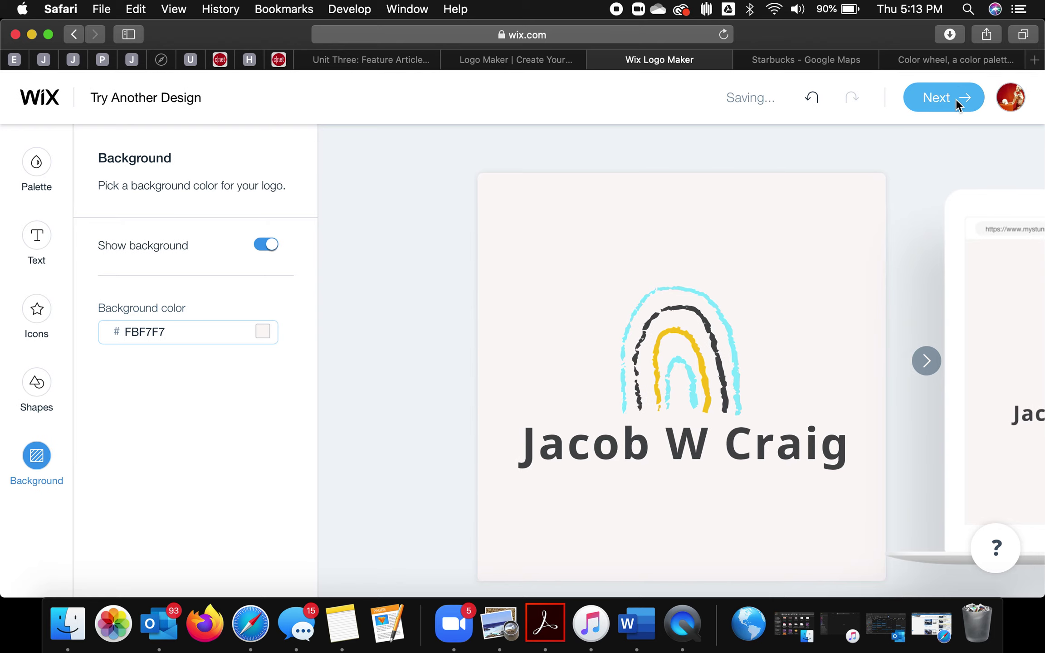
# Step: Choose the logo-files option and download the free JPG version
pyautogui.scroll(-5, 625, 326)
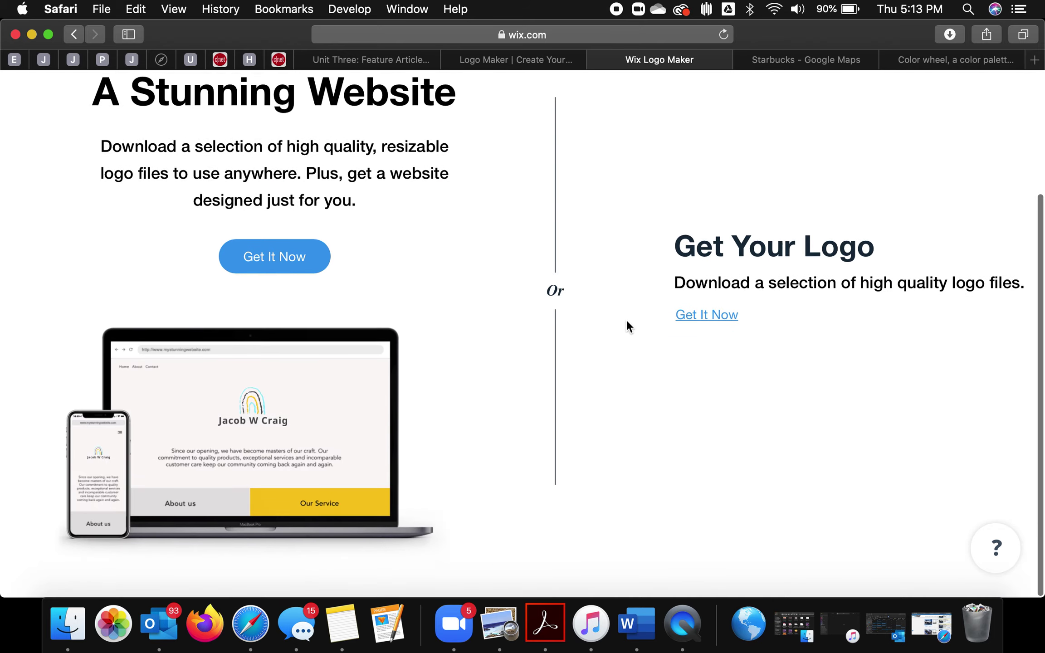
pyautogui.click(698, 318)
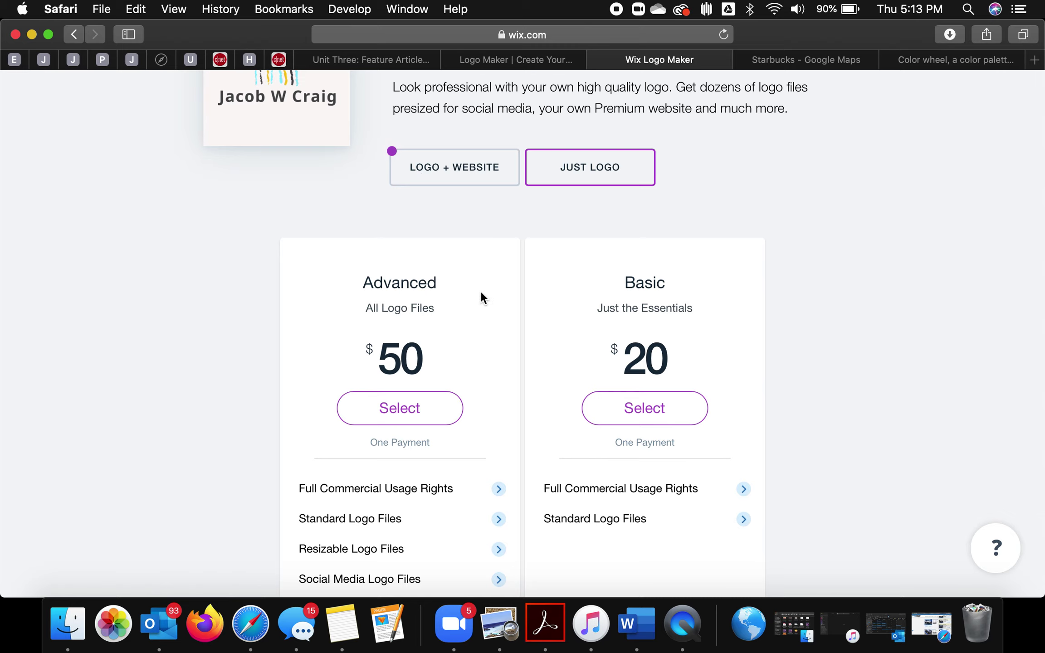
pyautogui.scroll(-1, 481, 294)
pyautogui.scroll(-2, 480, 295)
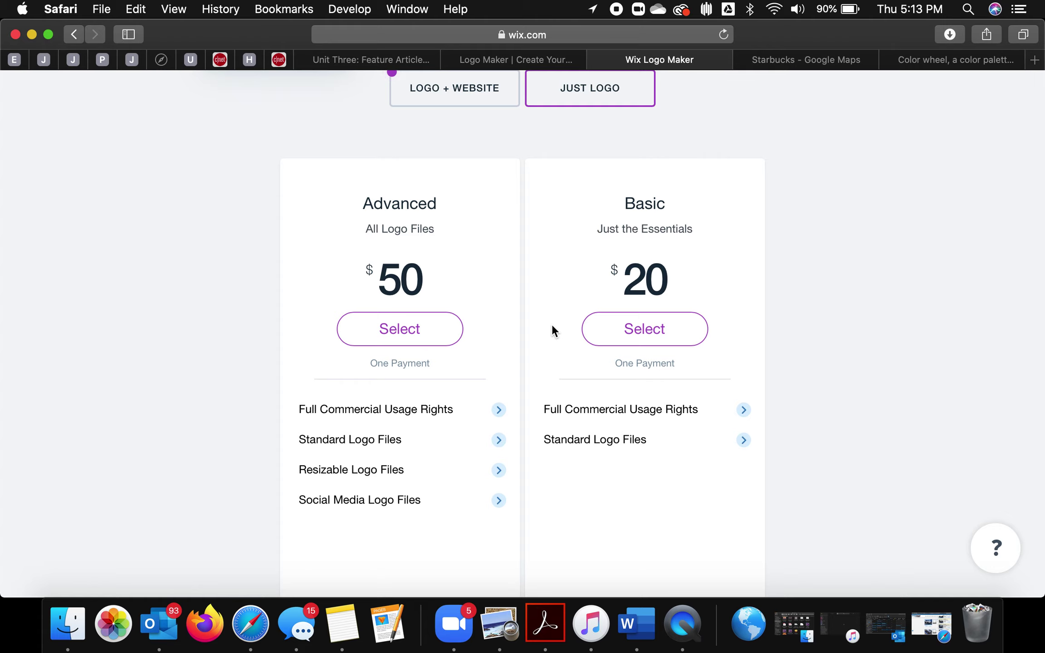
pyautogui.scroll(-6, 552, 326)
pyautogui.scroll(3, 552, 325)
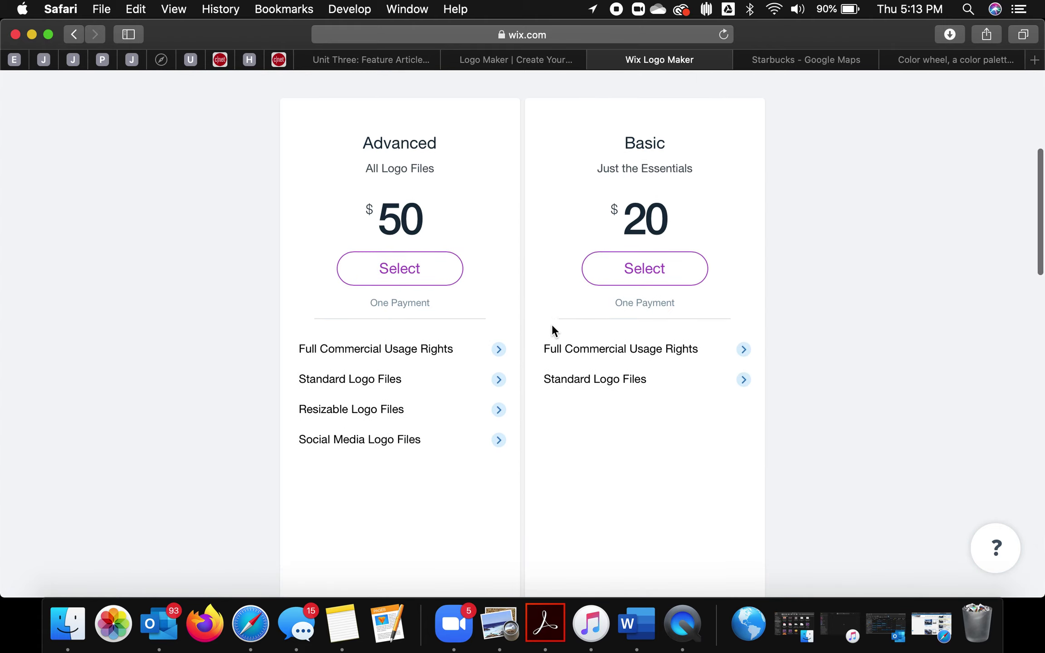
pyautogui.scroll(-5, 553, 329)
pyautogui.click(559, 467)
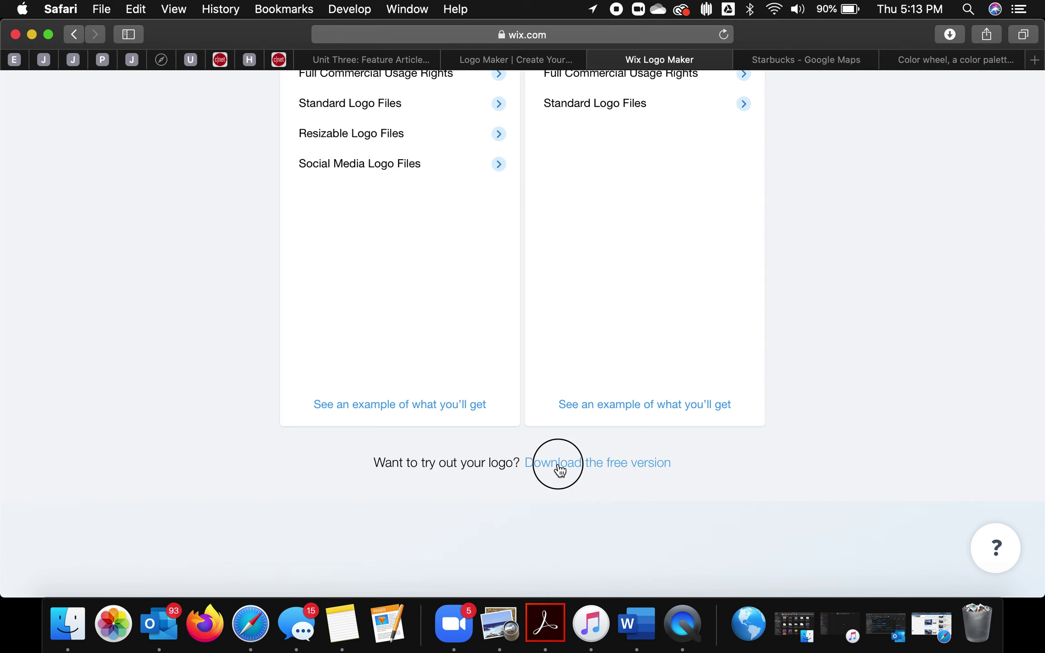
# Step: Open the downloaded Free_Sample_By_Wix-2.jpg in Preview from Safari's downloads
pyautogui.click(948, 34)
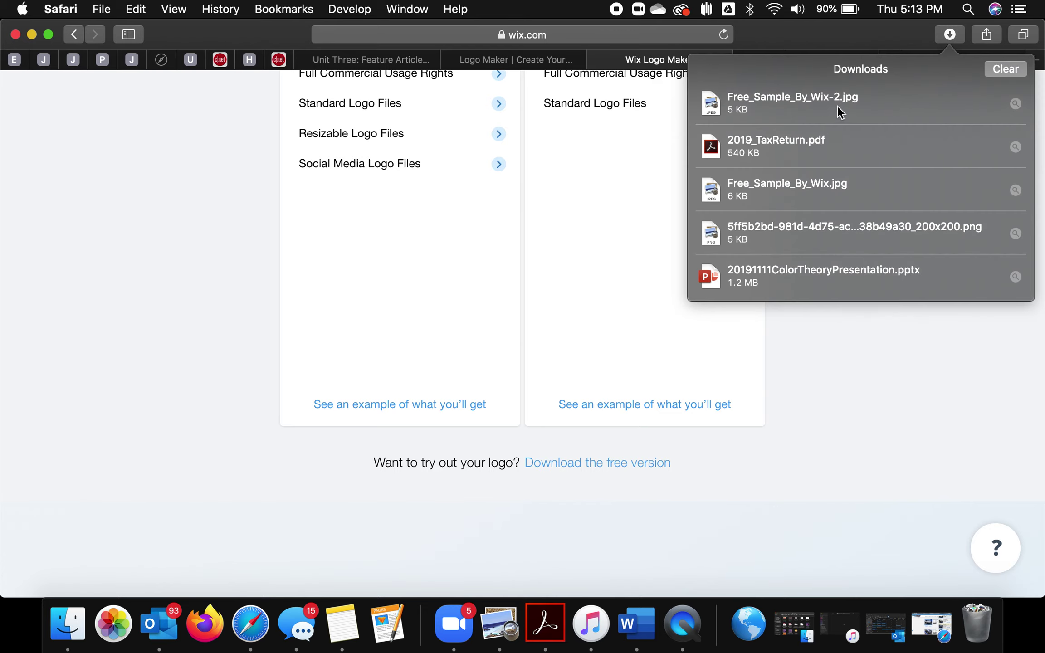
pyautogui.rightClick(839, 109)
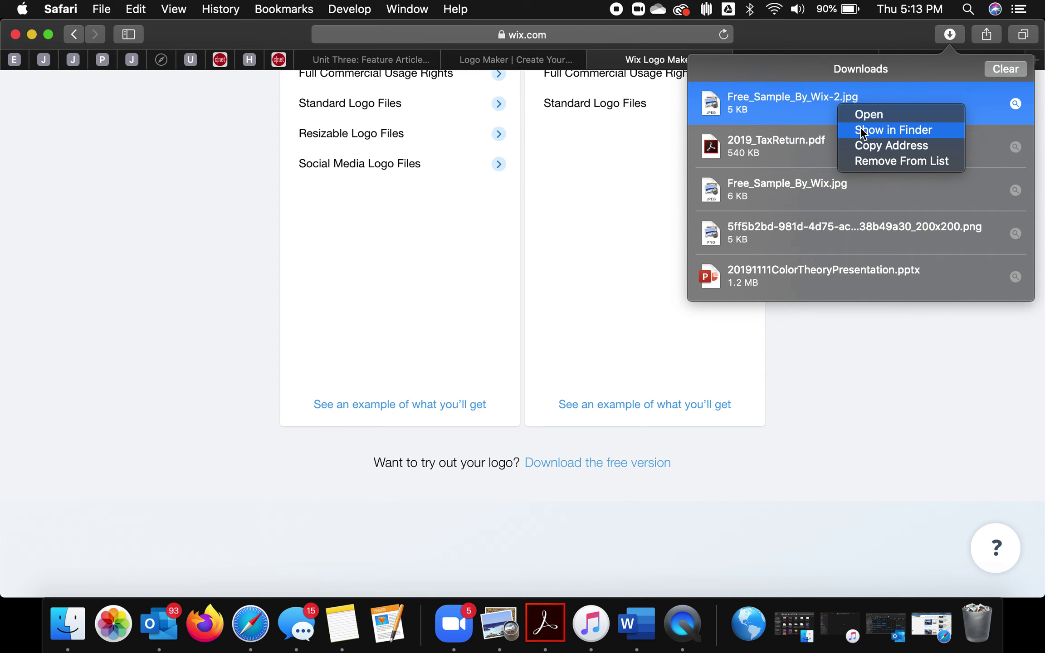
pyautogui.click(859, 114)
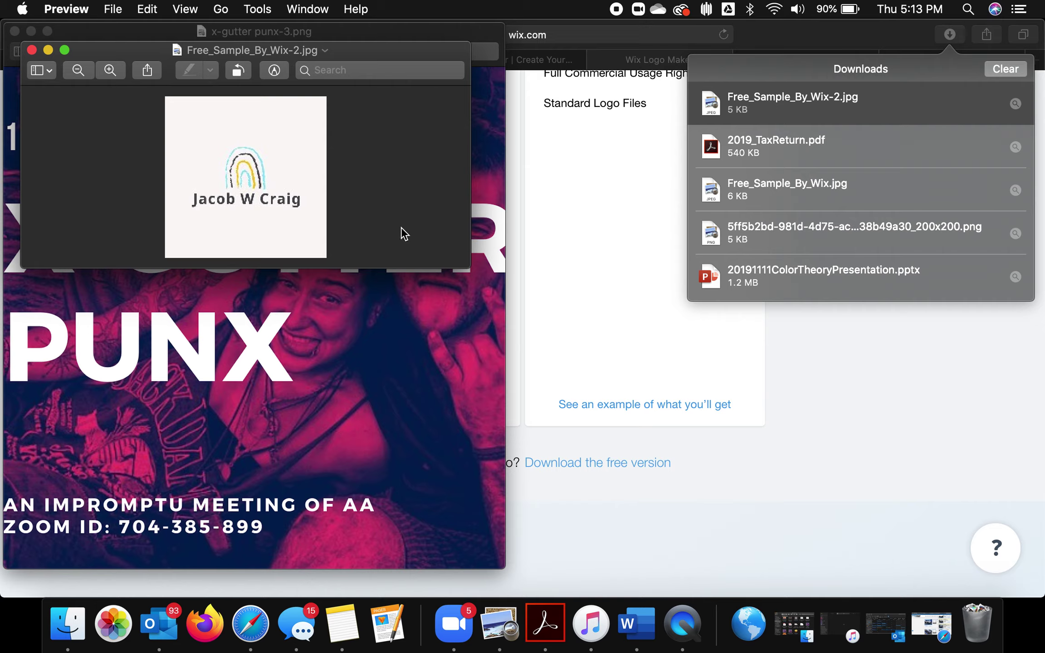
# Step: Resize the logo image window, then minimise the x-gutter punx-3.png window
pyautogui.moveTo(469, 267); pyautogui.dragTo(810, 555)
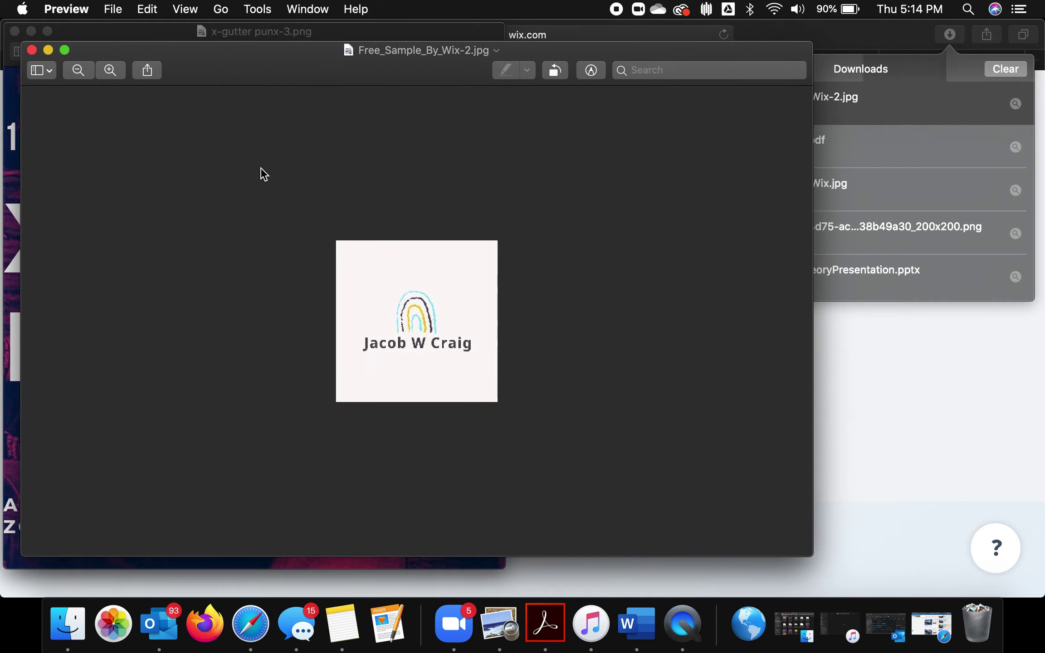
pyautogui.moveTo(809, 560); pyautogui.dragTo(470, 269)
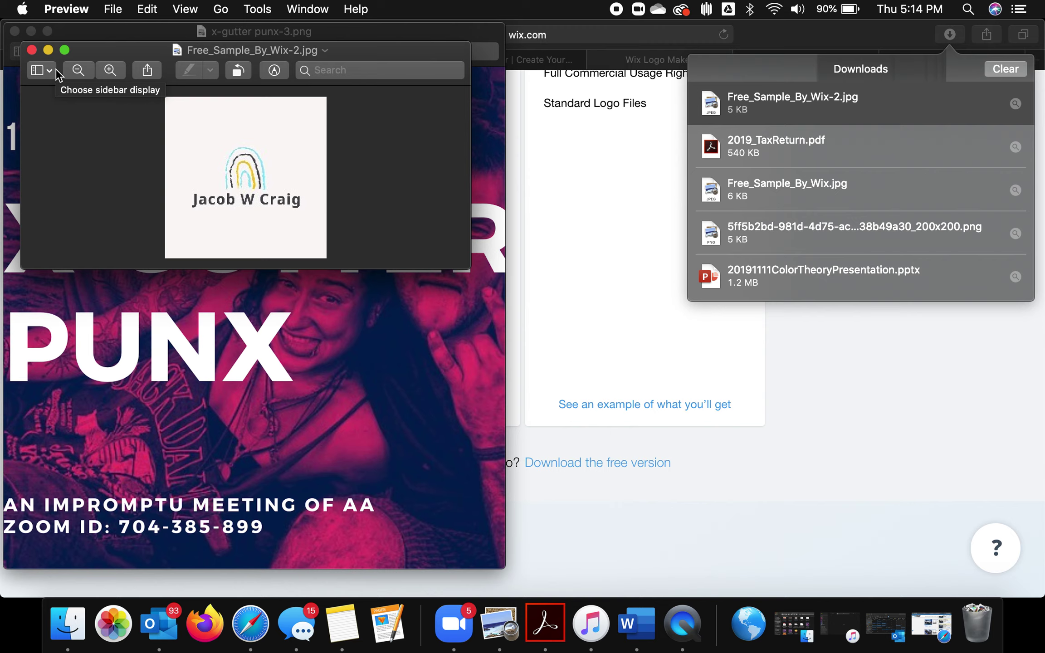
pyautogui.click(31, 30)
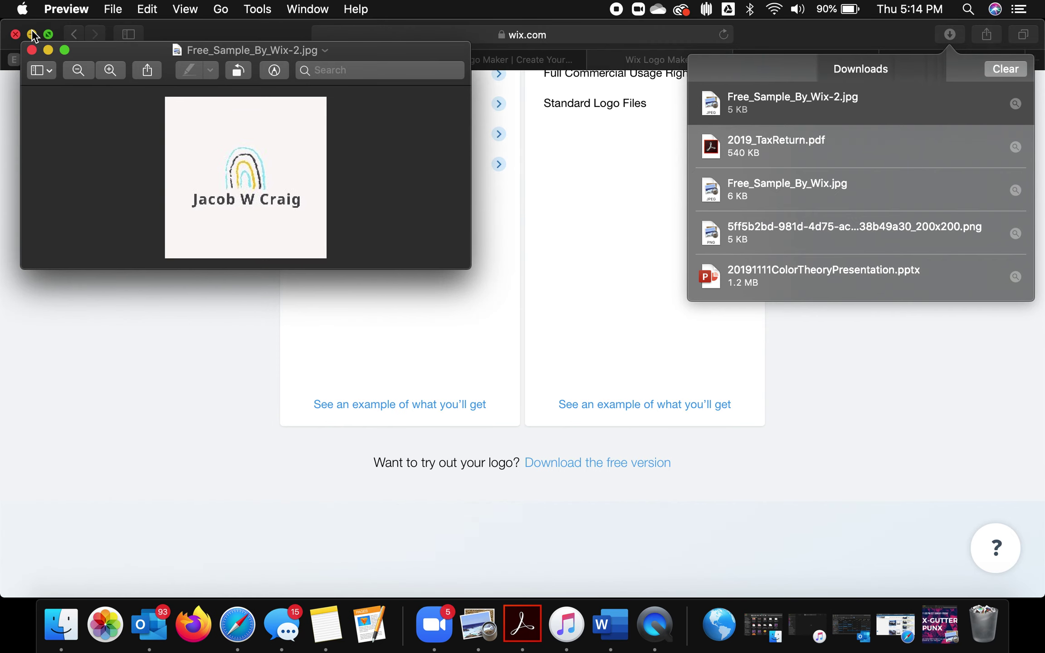